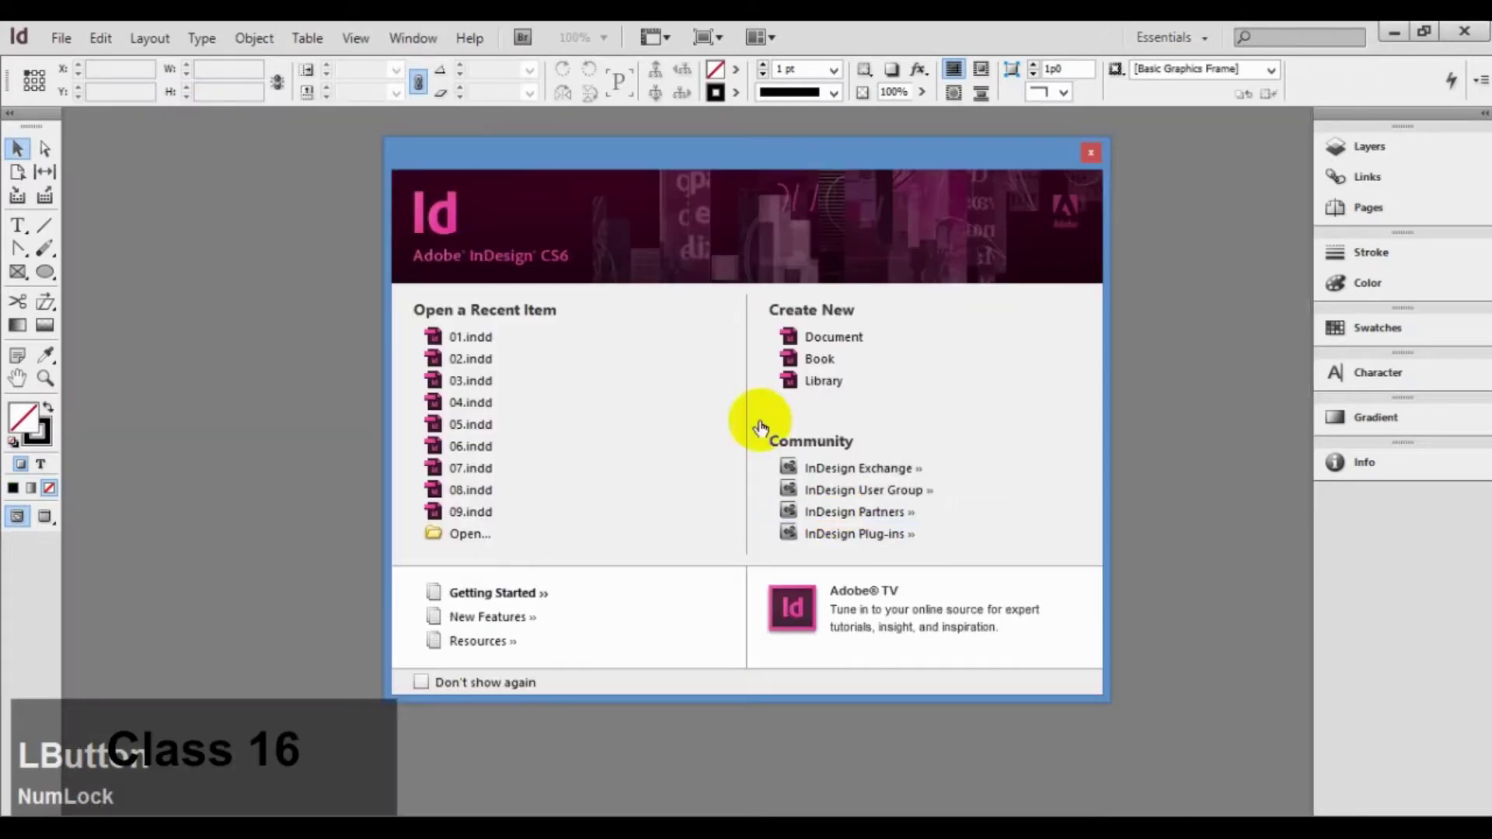
Create a new A4 print document with 4 facing pages
click(801, 335)
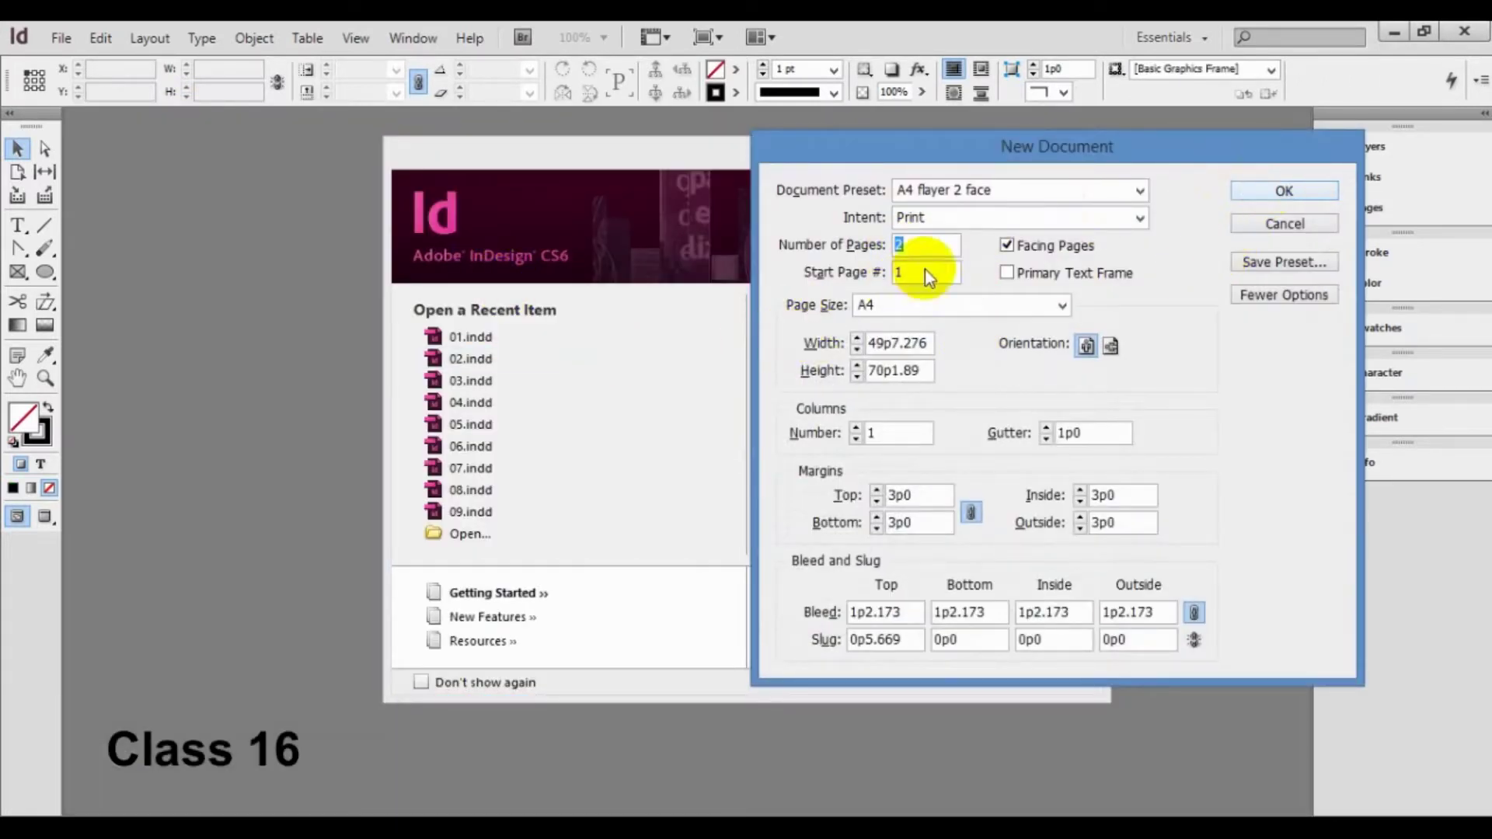
text(4)
key(Return)
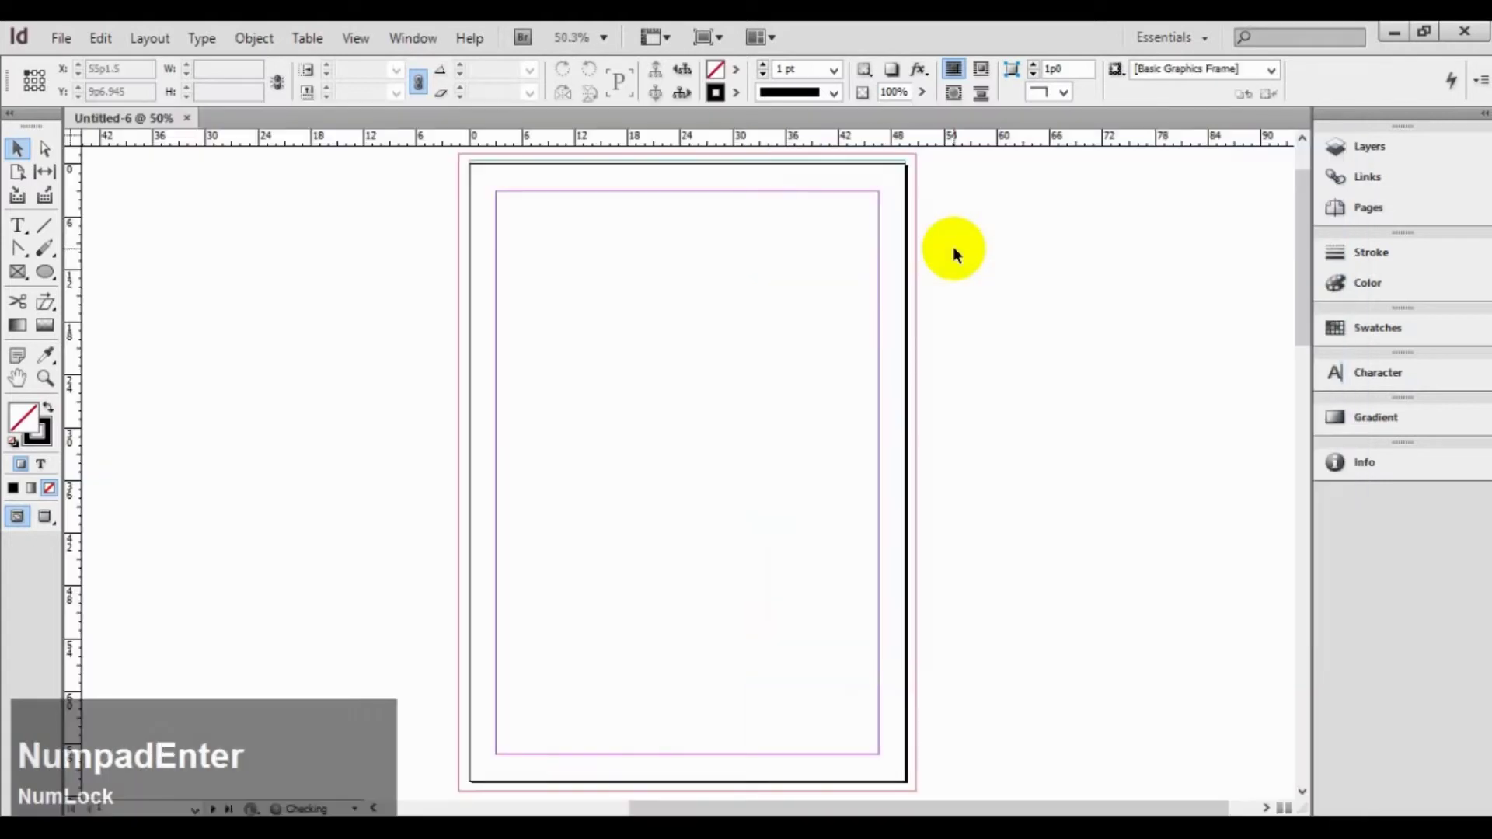
Draw an ellipse about 22p0 by 19p6 near the first page's upper-left corner and swap its stroke and fill to make it solid black
click(45, 271)
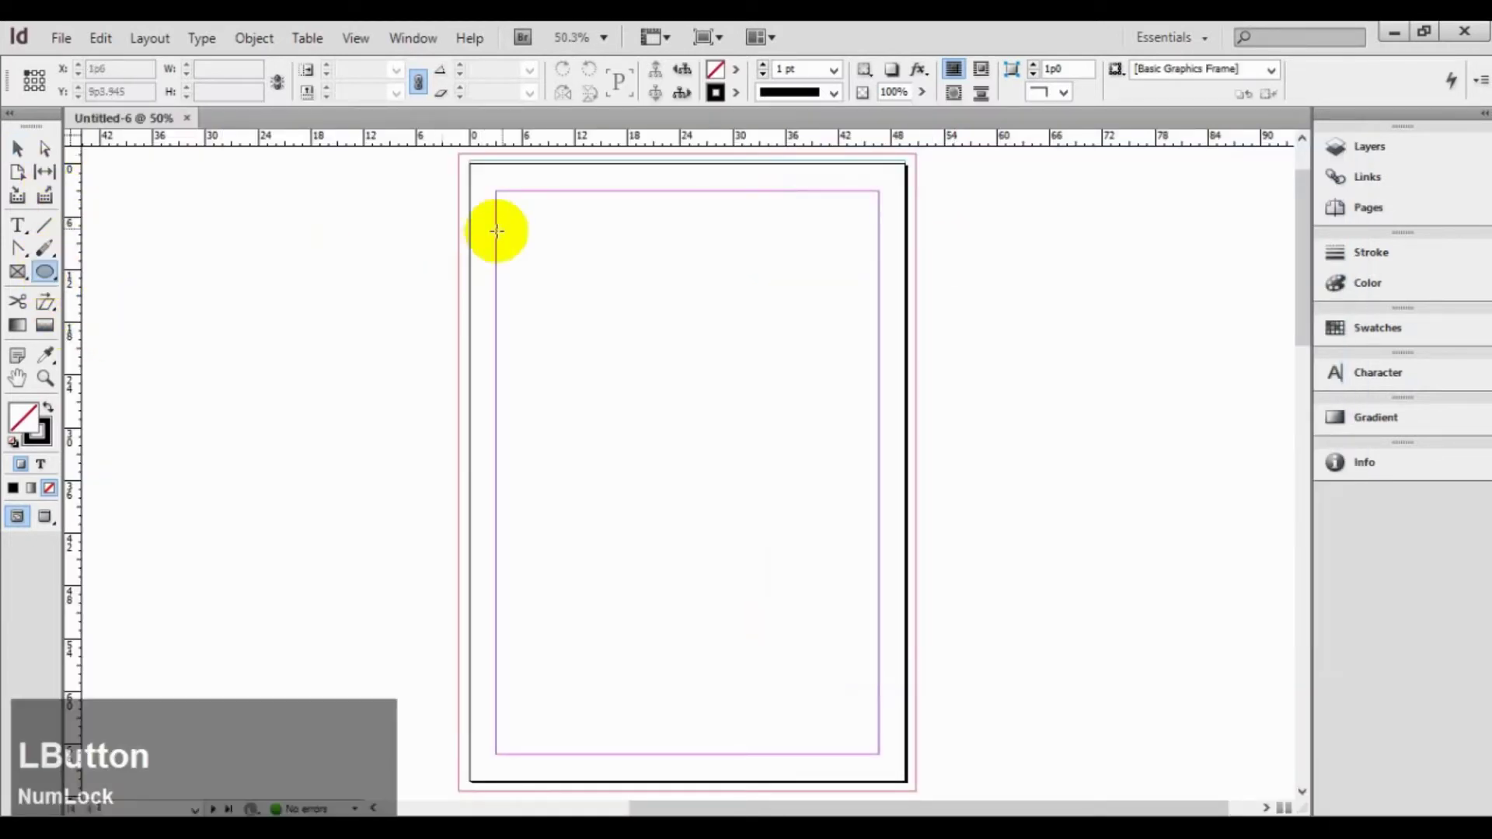
drag(509, 219, 703, 391)
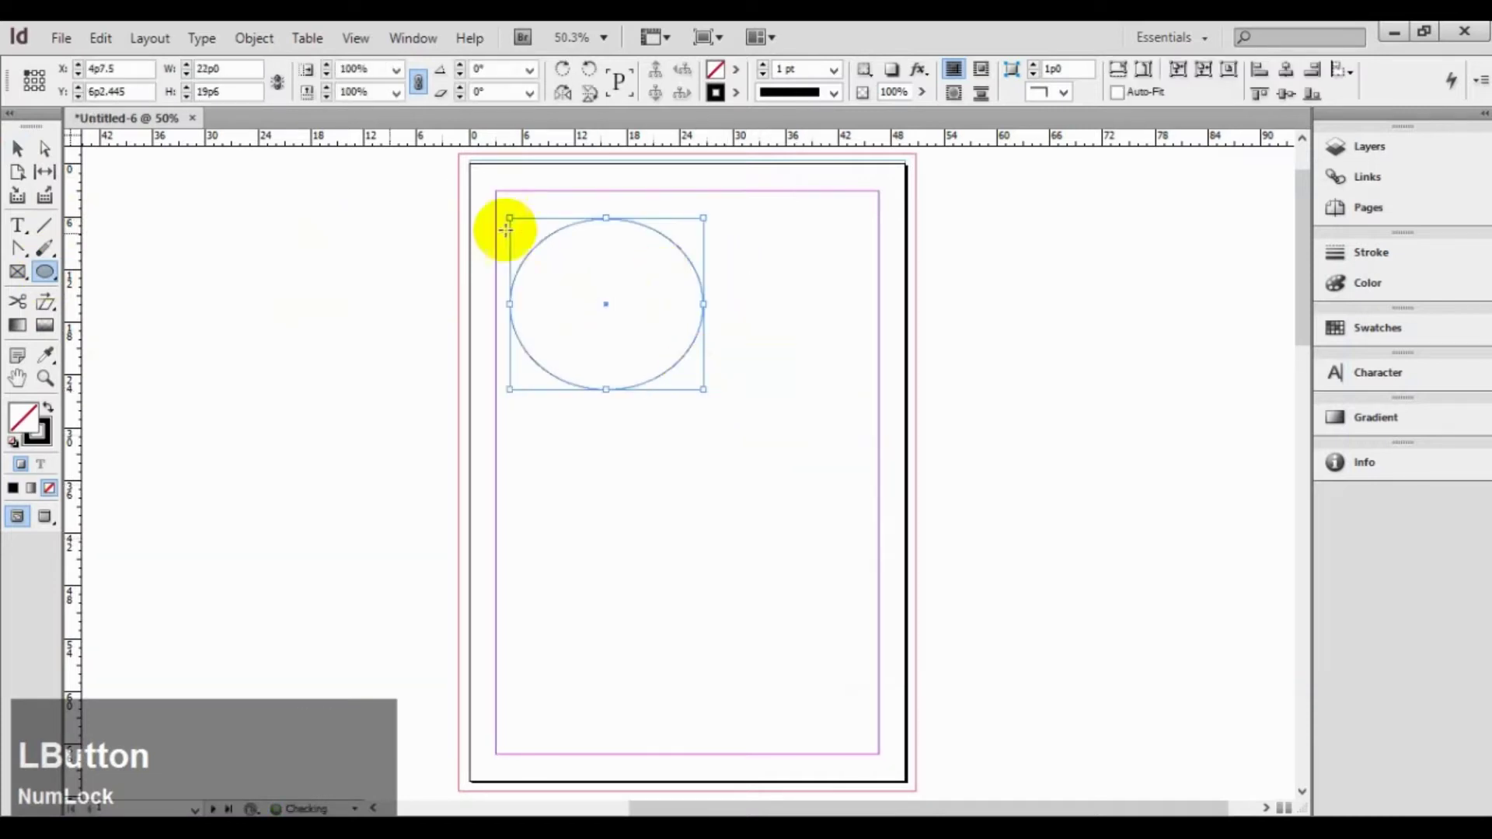
click(47, 405)
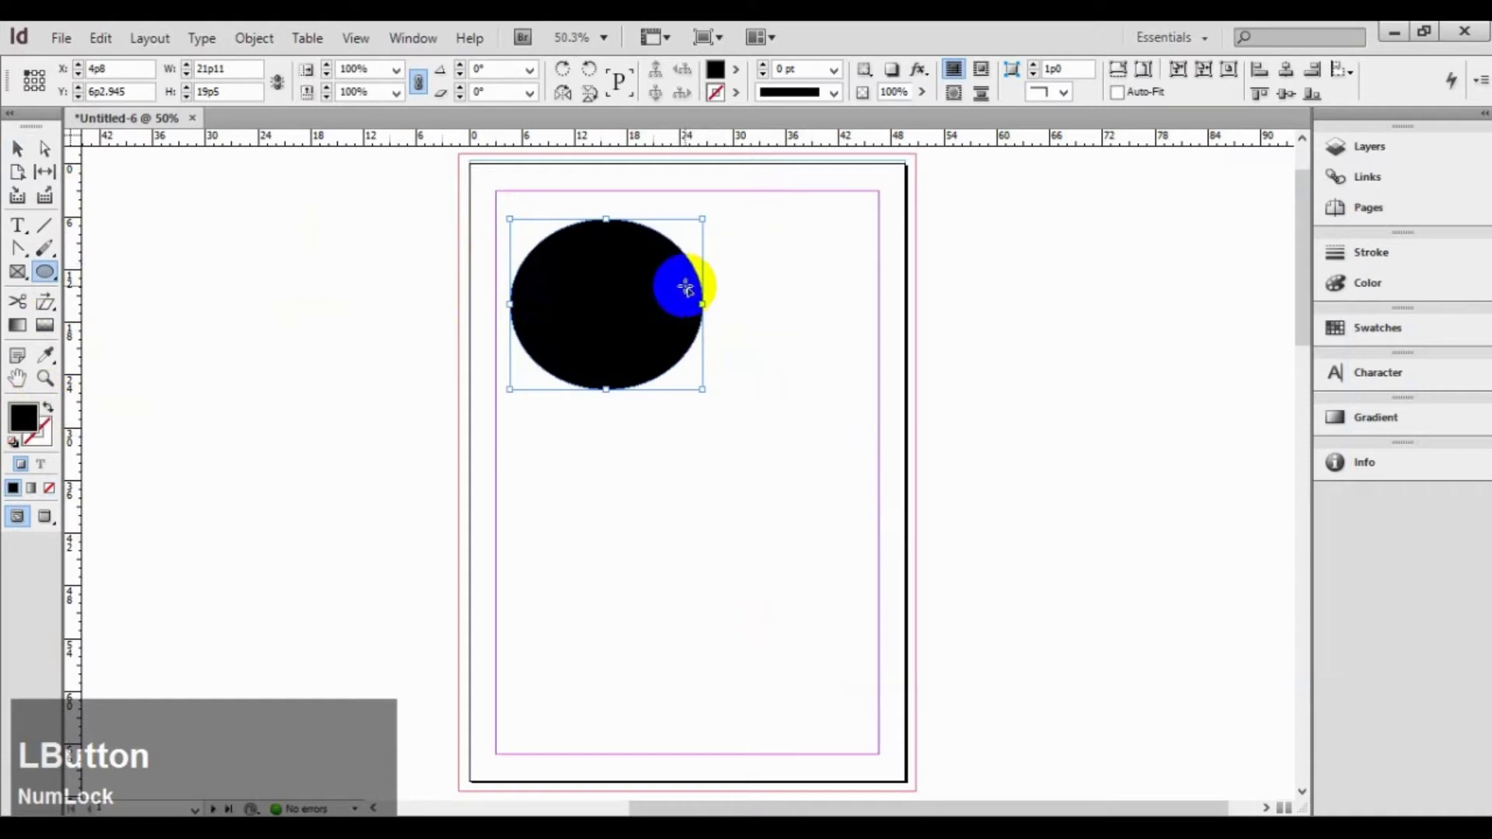
Draw a narrow upright ellipse about 5p10 by 18p10 below the black one and give it a 2 pt Dotted stroke
click(45, 270)
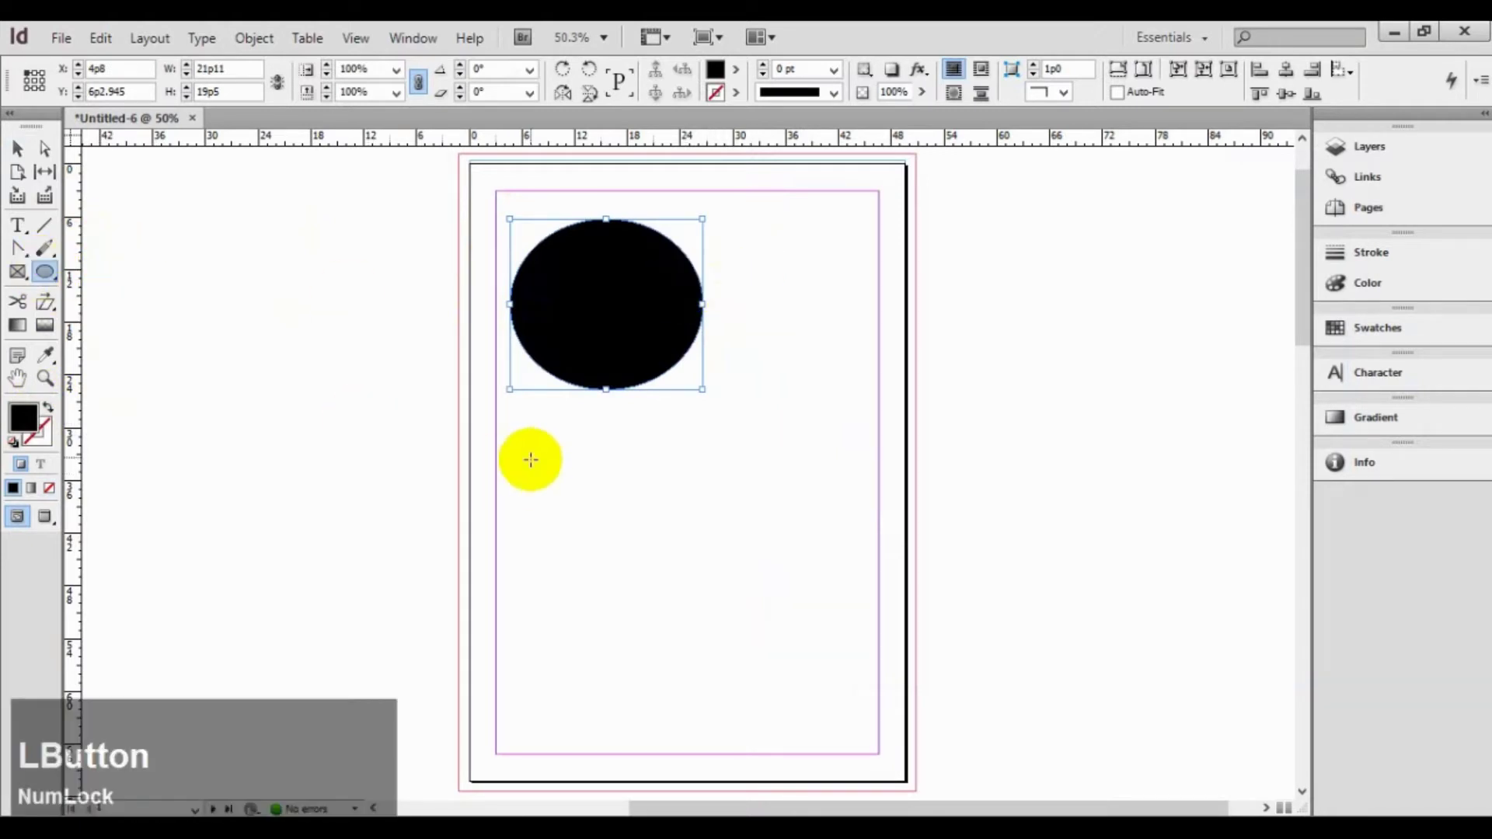
drag(532, 451, 583, 618)
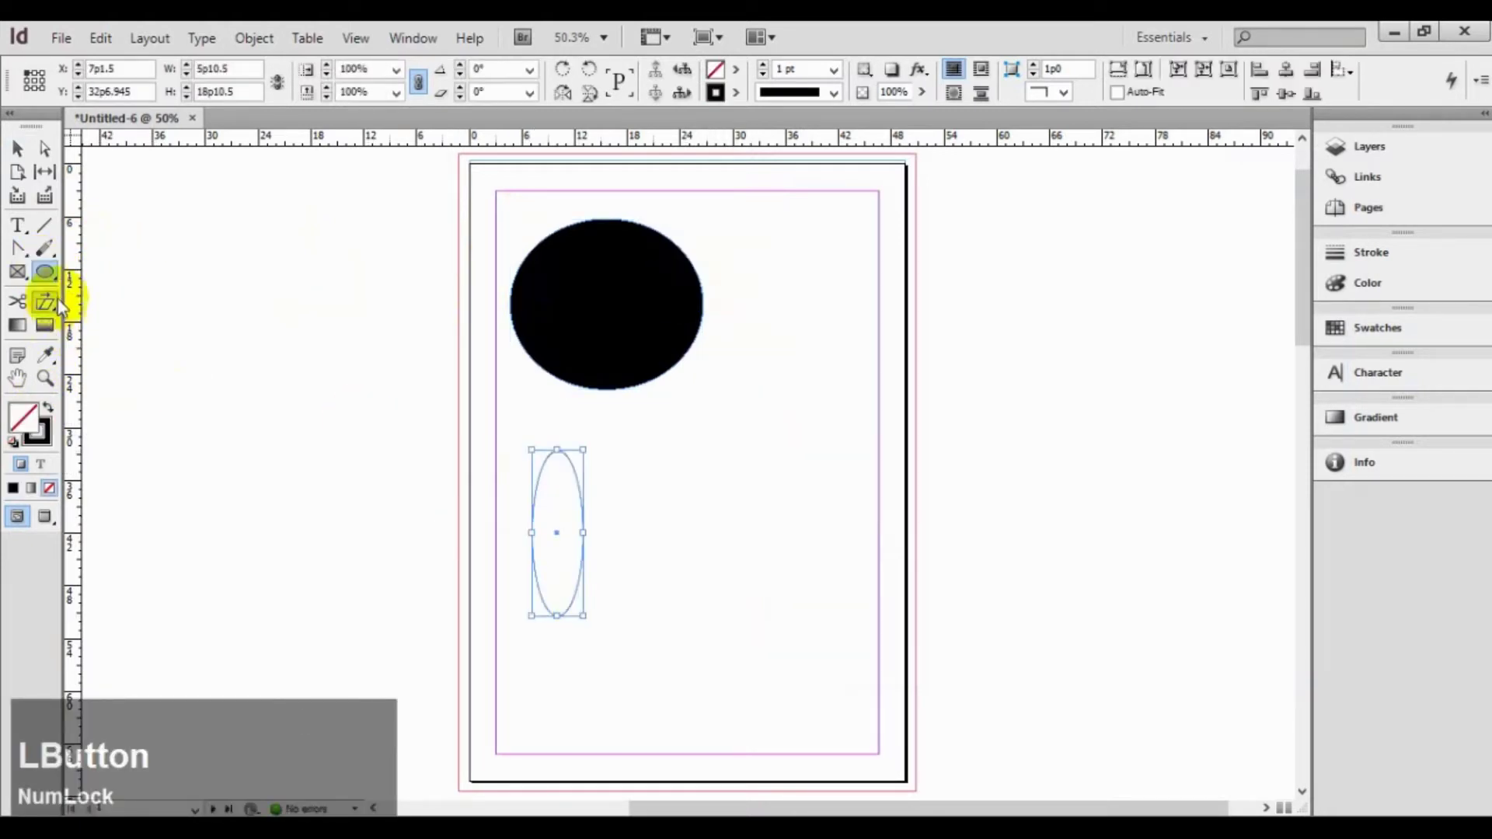
click(789, 93)
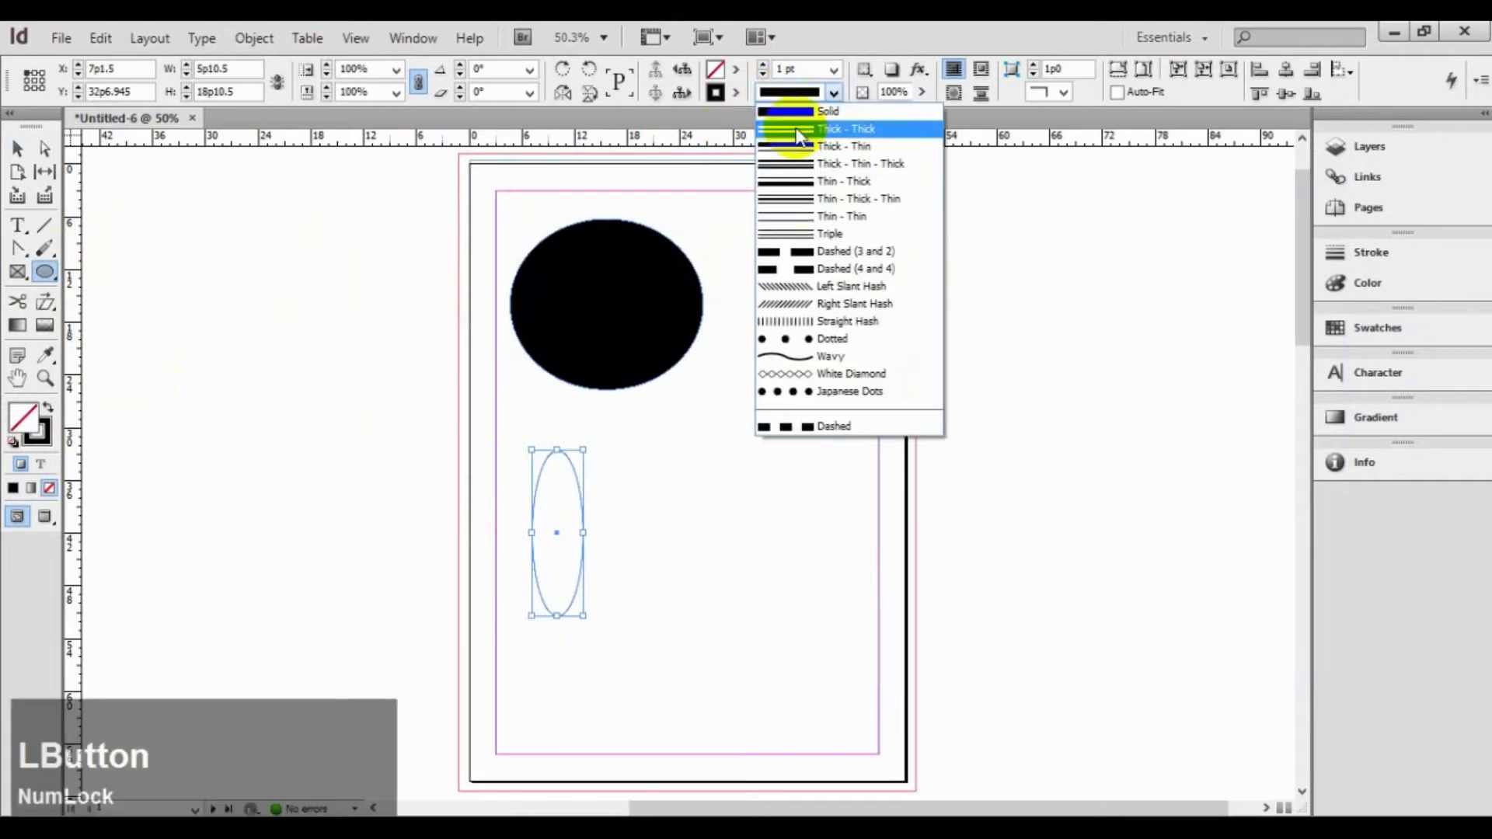
click(829, 62)
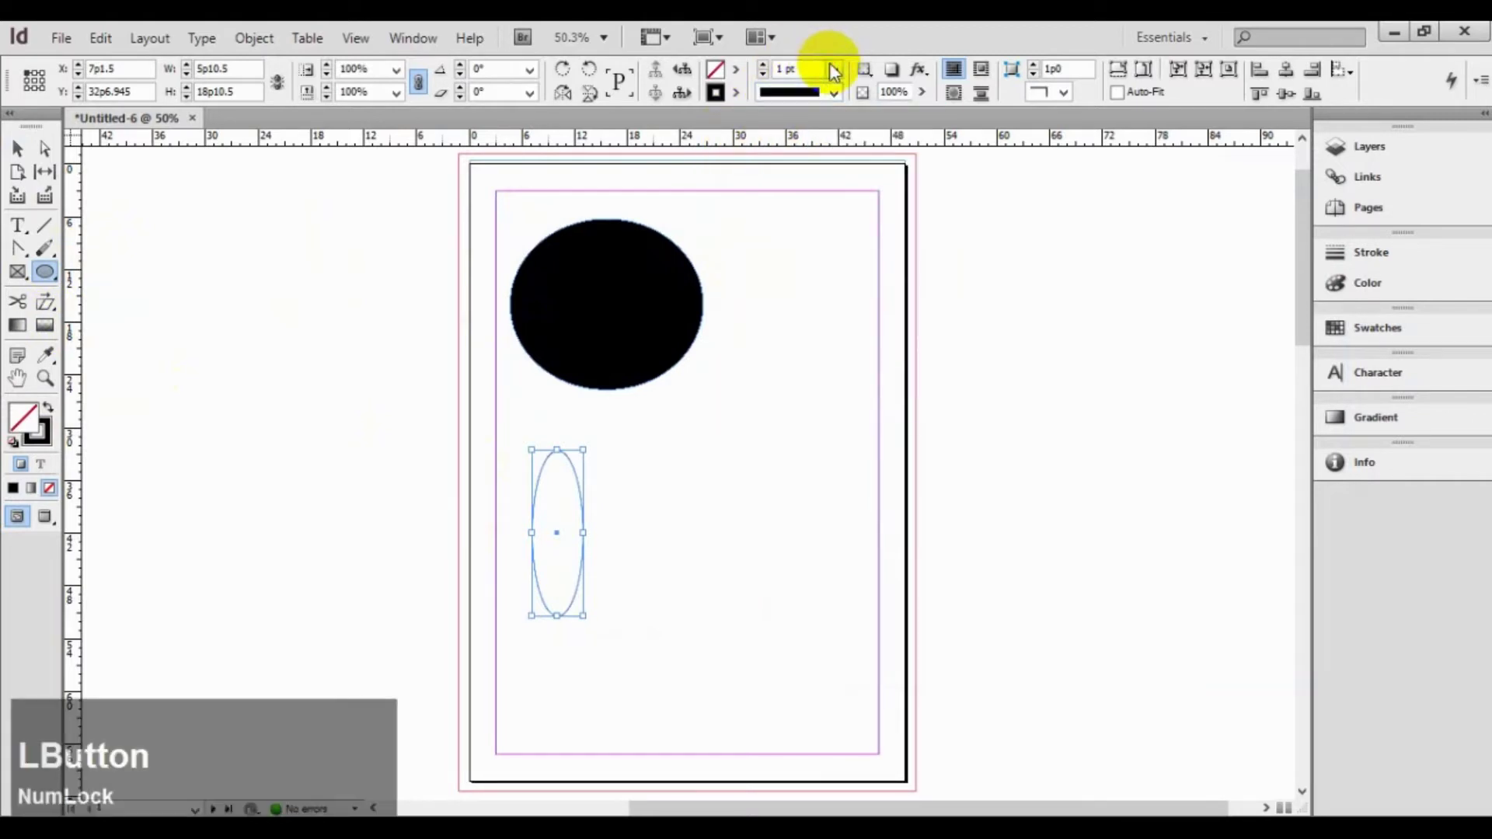
click(834, 72)
click(808, 159)
click(808, 93)
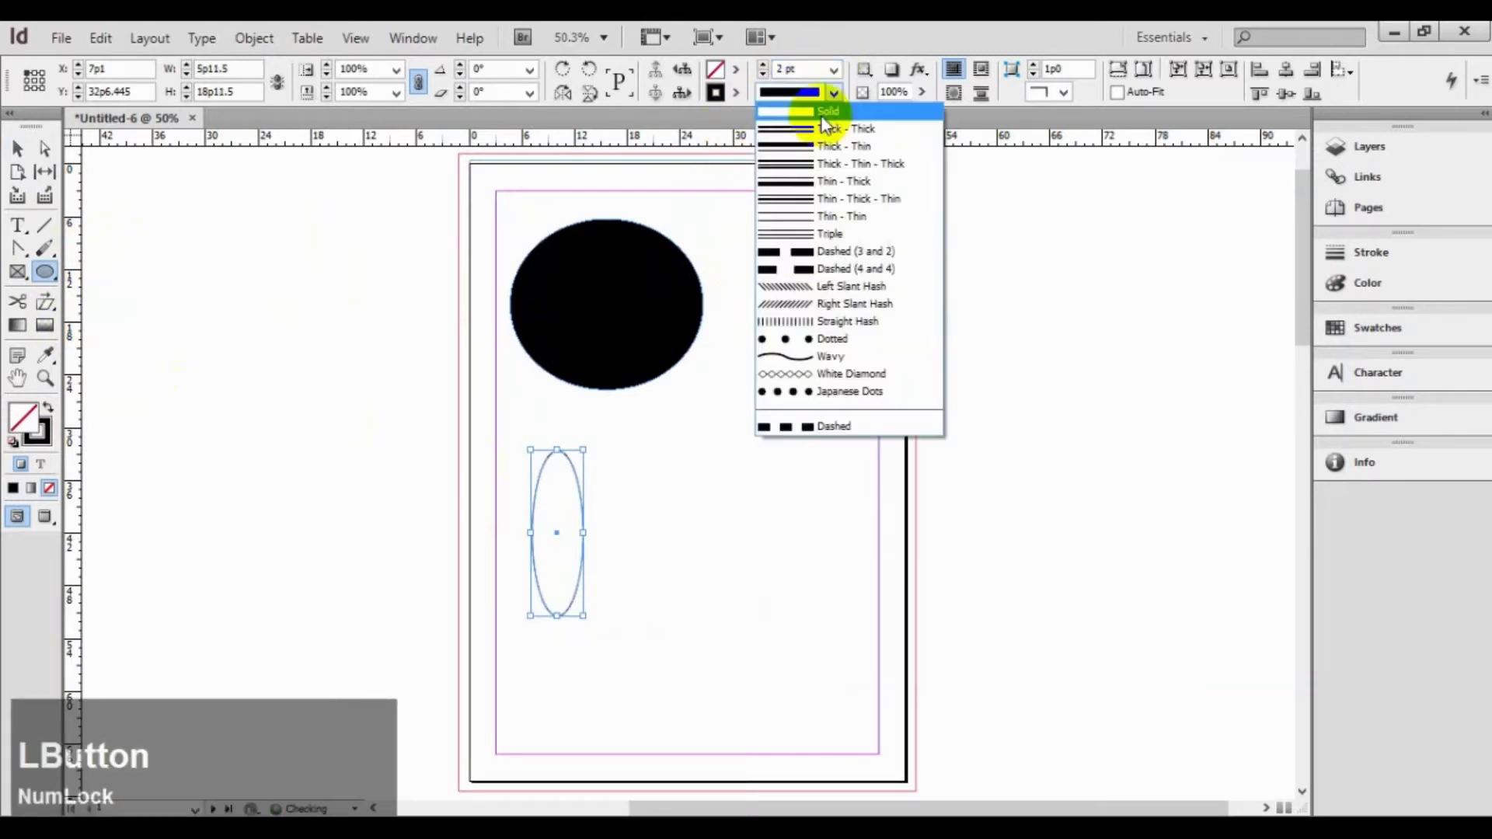
click(803, 339)
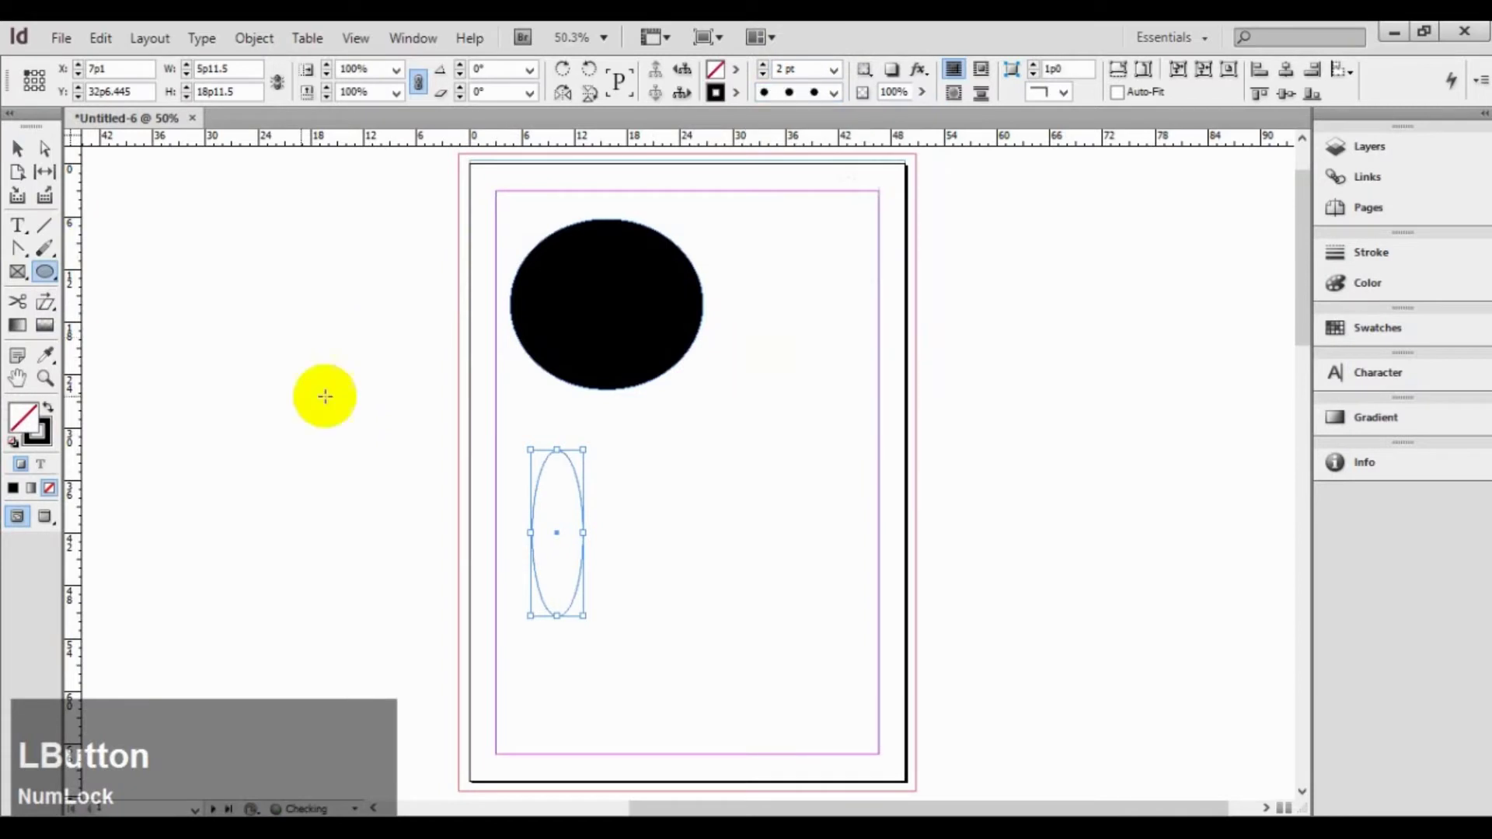
Set the narrow ellipse's stroke weight to 30 pt and deselect it
click(836, 72)
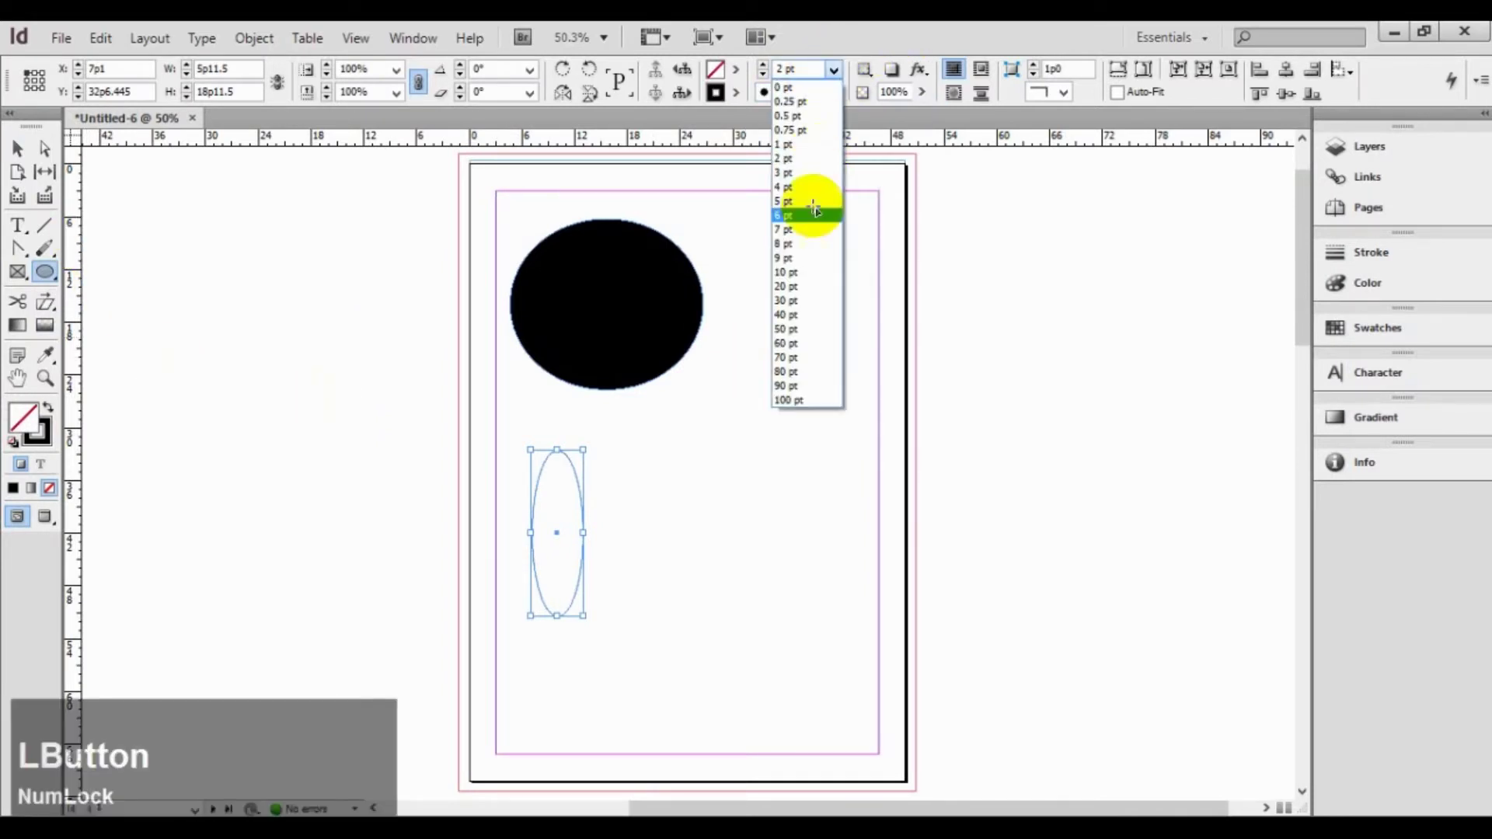
click(806, 294)
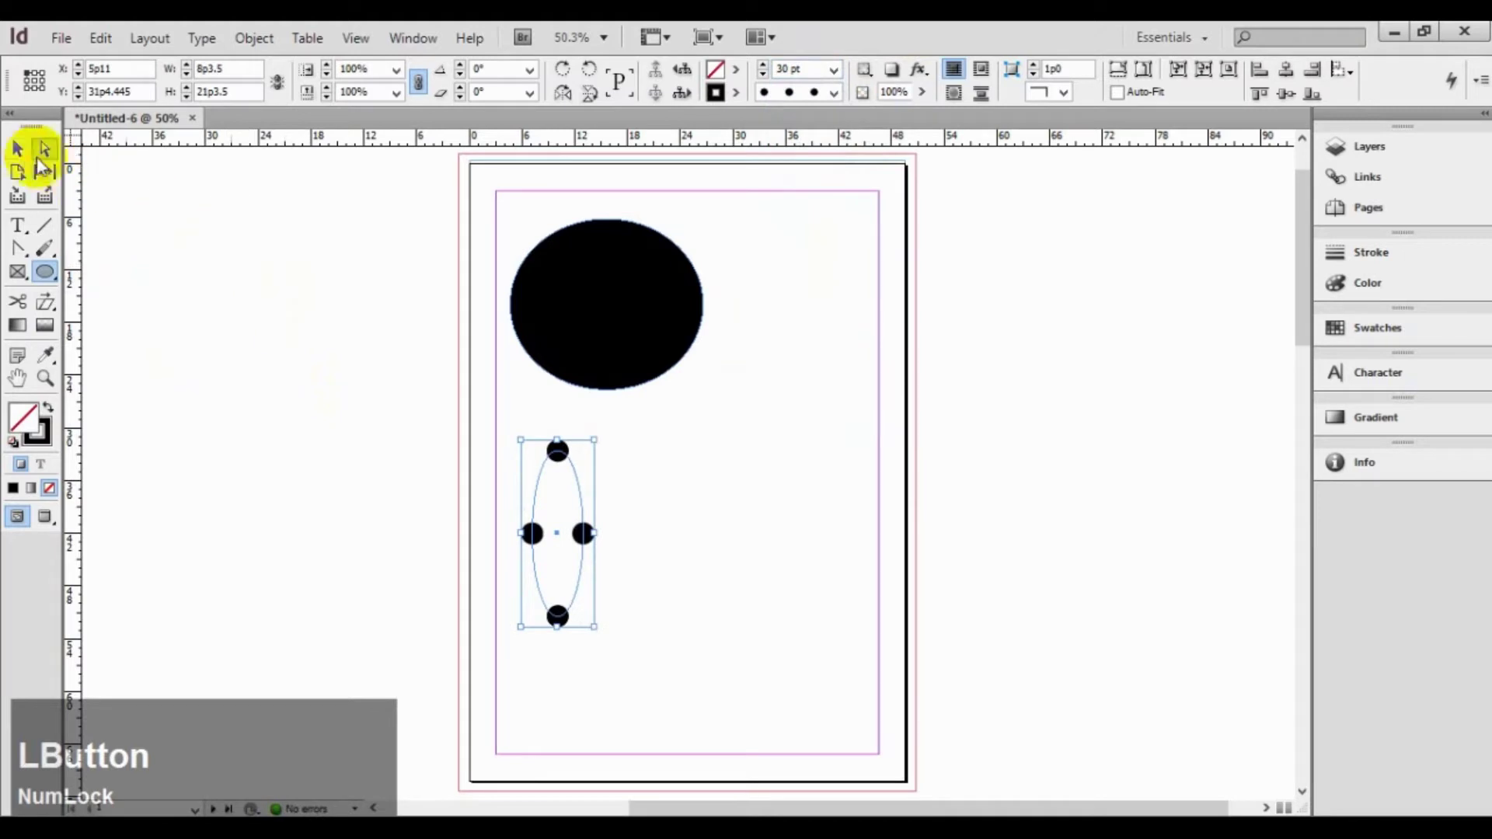
click(739, 470)
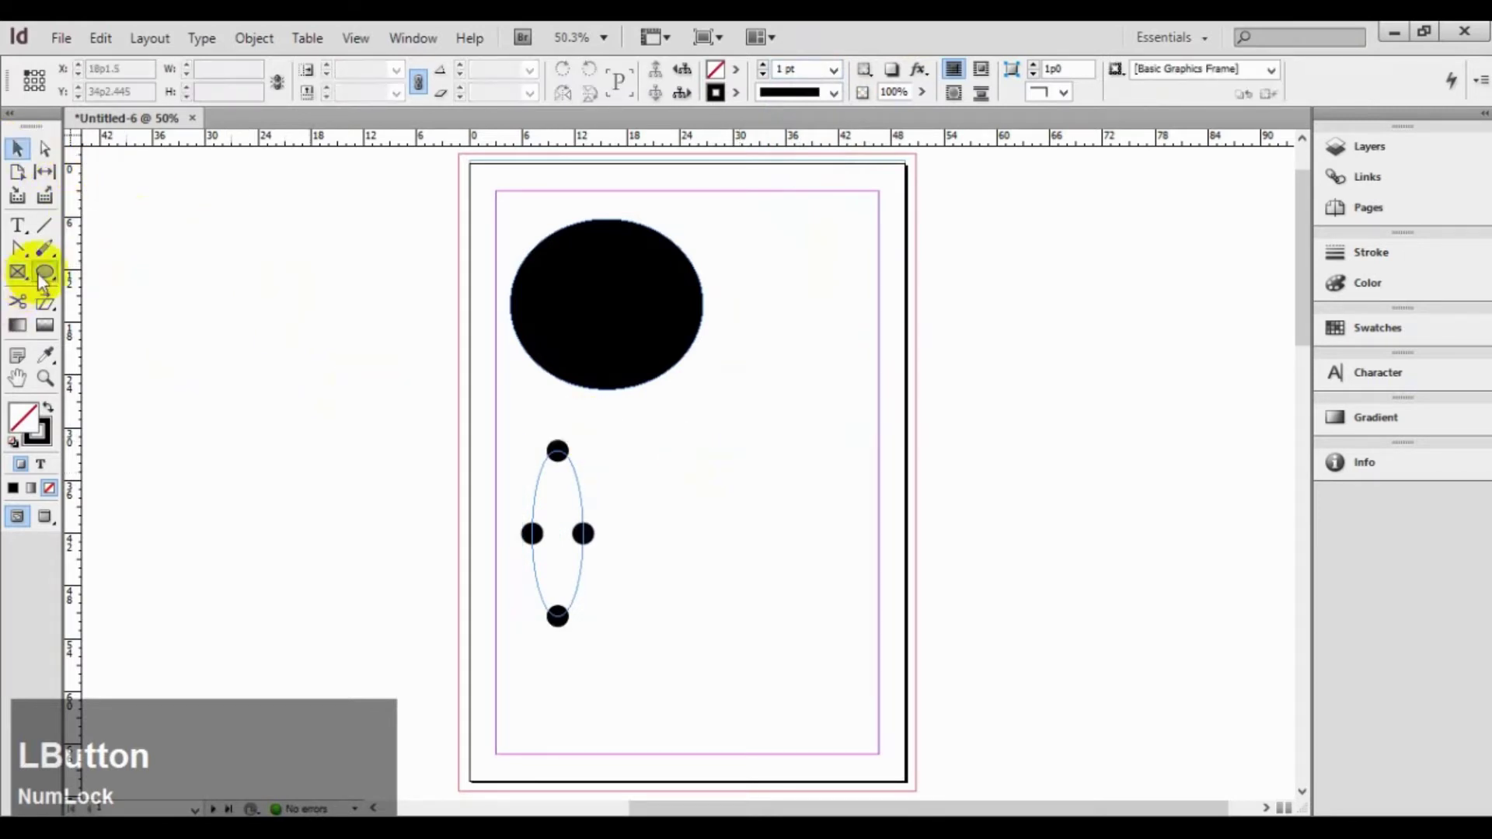
Draw an upright rectangle about 10p8 by 35p8 in the upper-left area of the second spread's left page
key(ctrl+minus)
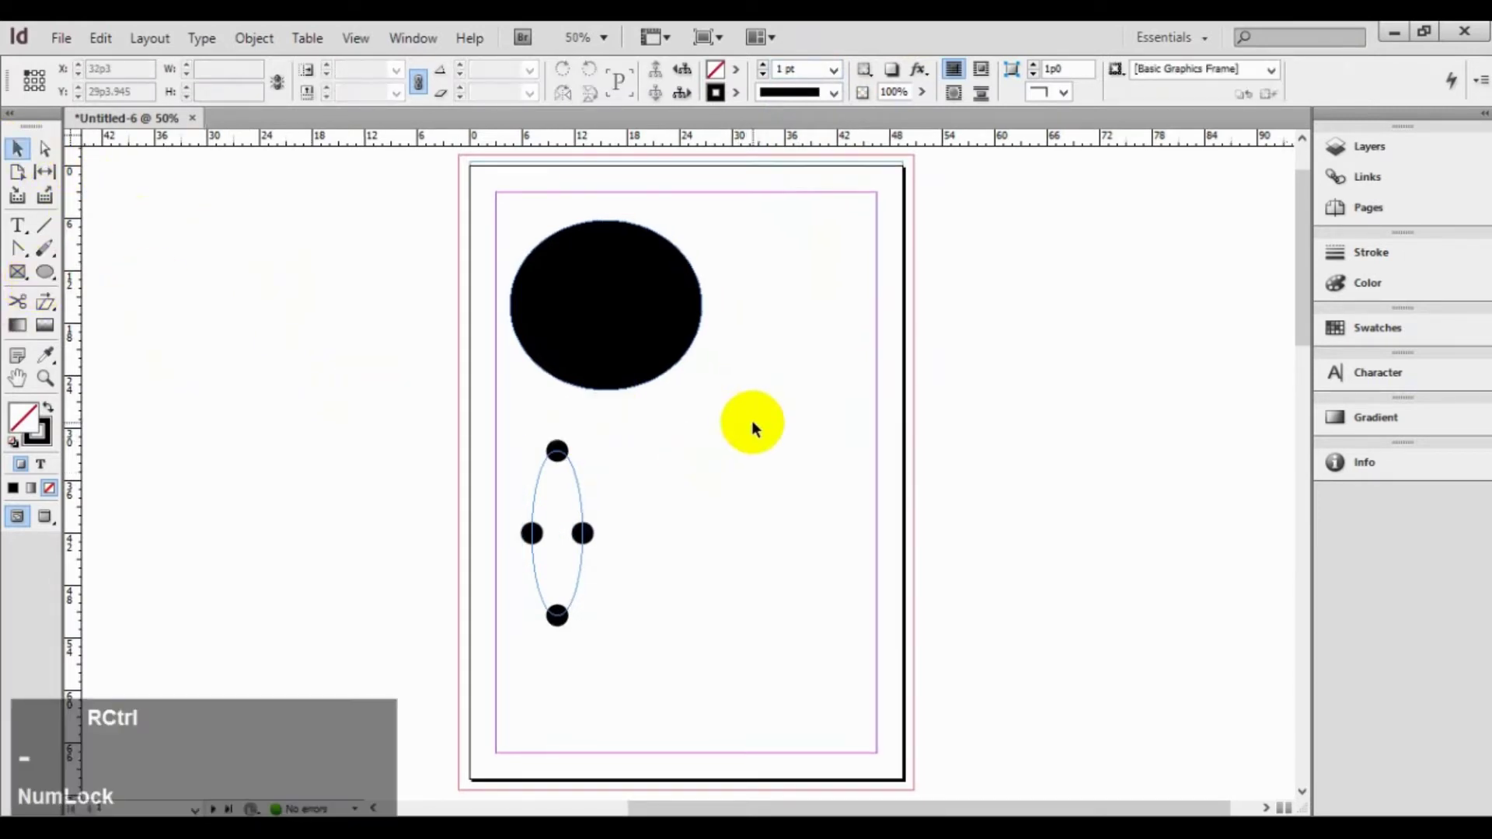
key(ctrl+minus)
key(ctrl+minus)
key(ctrl+minus)
drag(544, 219, 957, 569)
drag(53, 268, 117, 270)
mouse_move(515, 506)
mouse_down()
mouse_move(576, 633)
mouse_move(558, 649)
mouse_up()
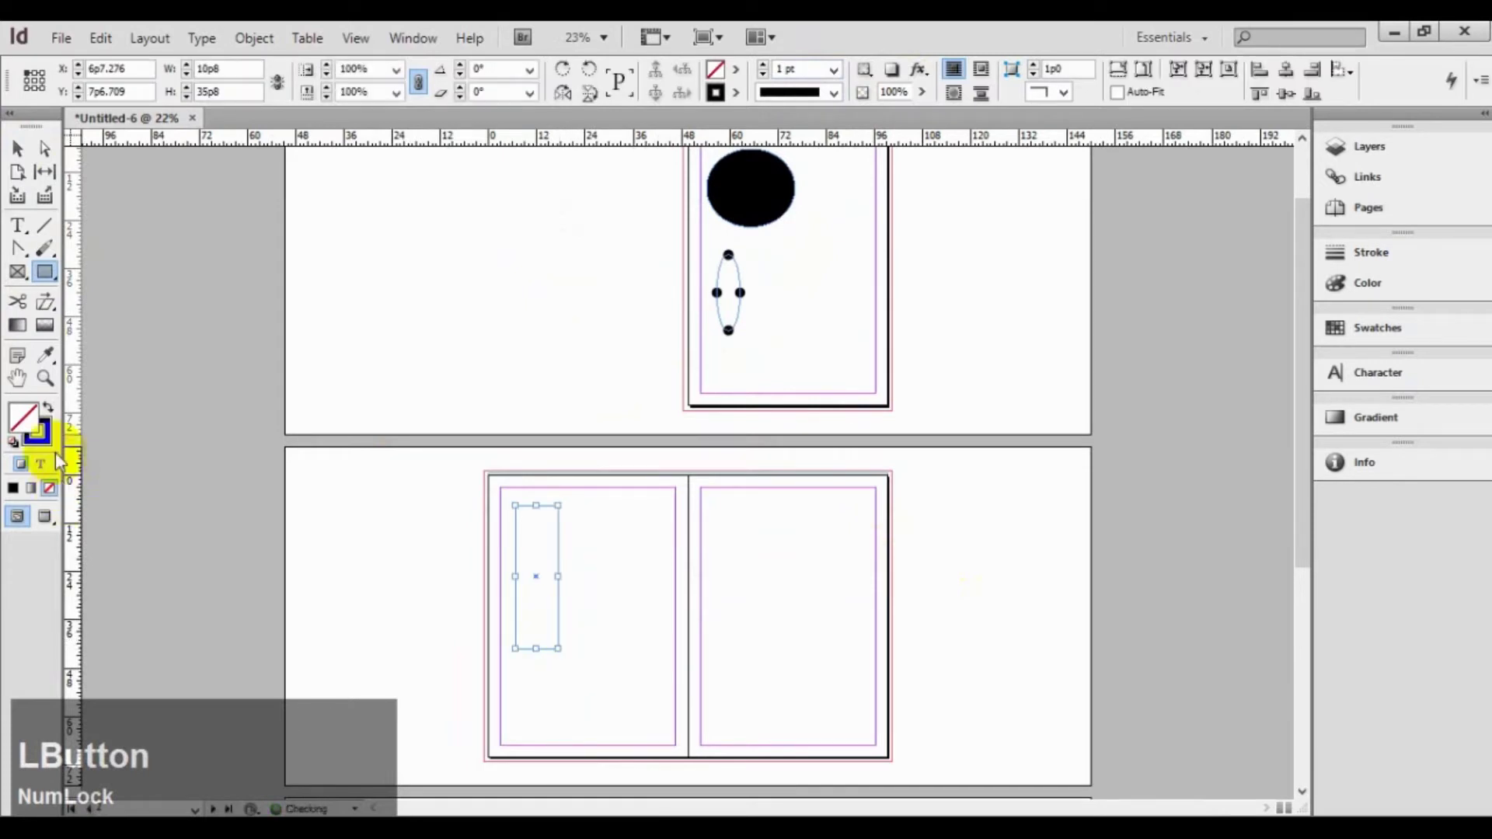
Swap the rectangle's stroke and fill, set its fill to C=100 M=0 Y=0 K=0, and deselect it
click(48, 407)
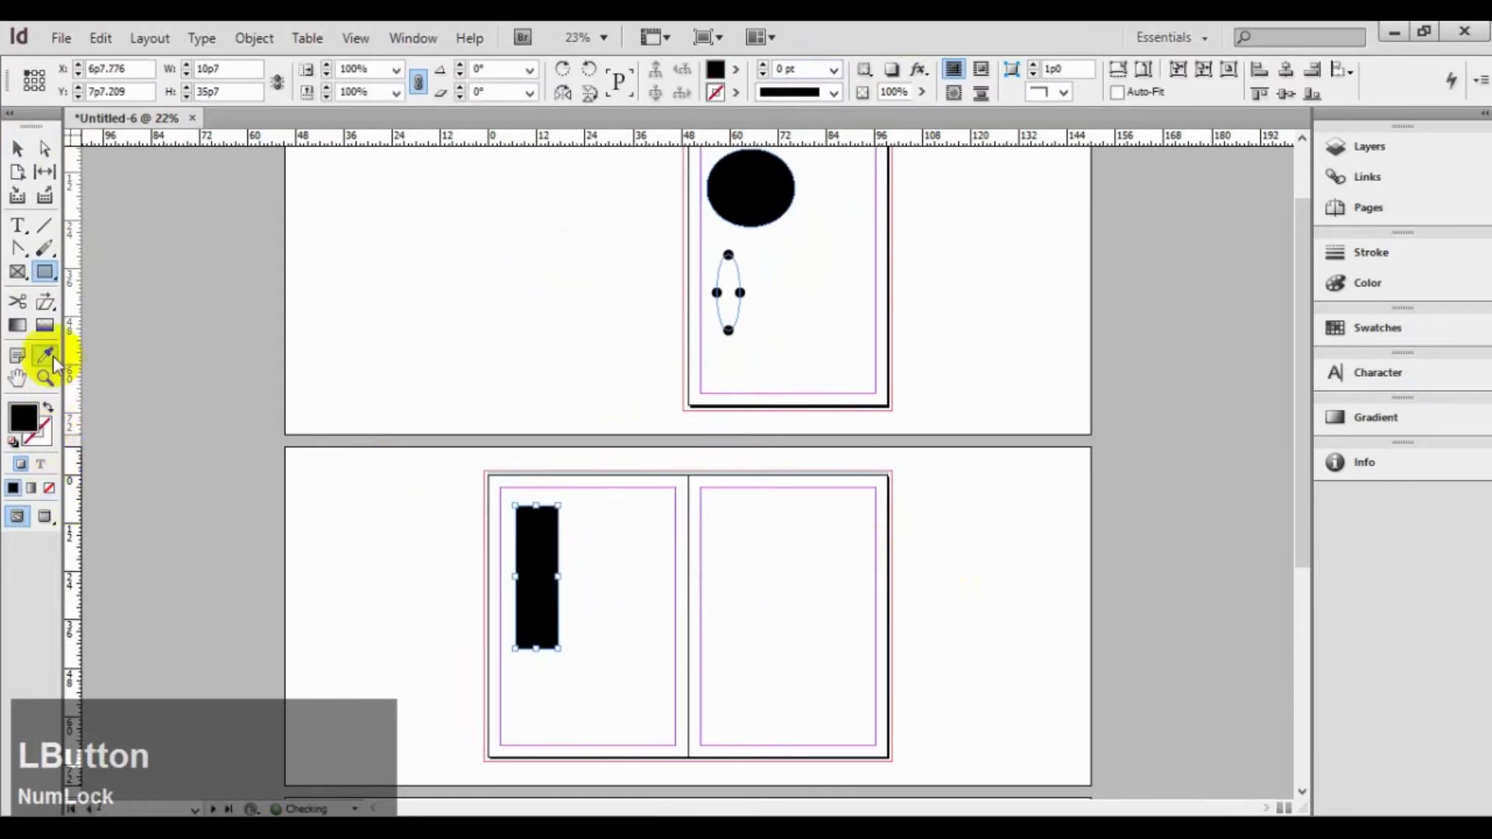
click(733, 71)
click(779, 204)
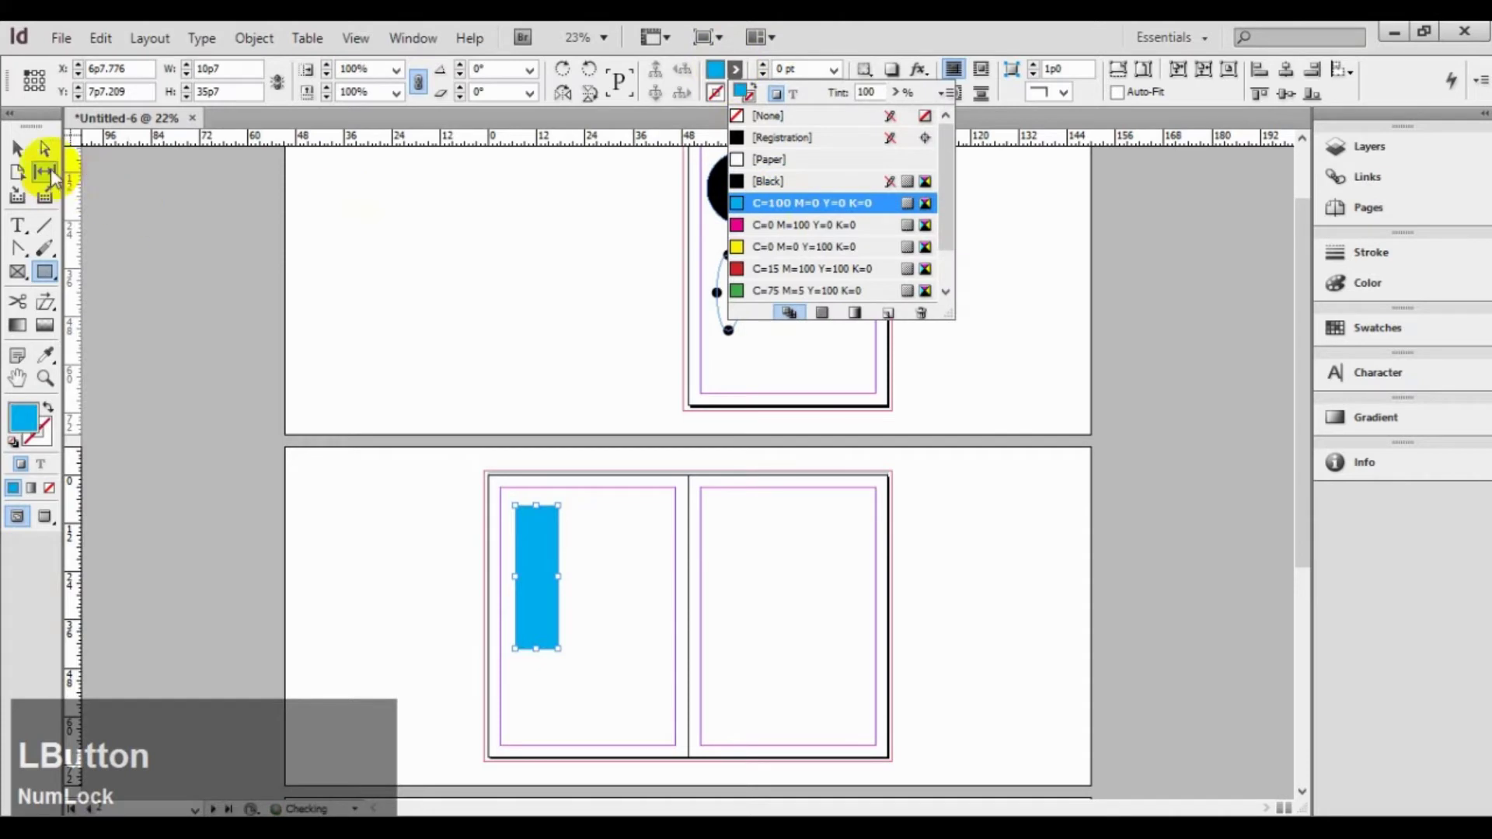
click(19, 150)
click(849, 622)
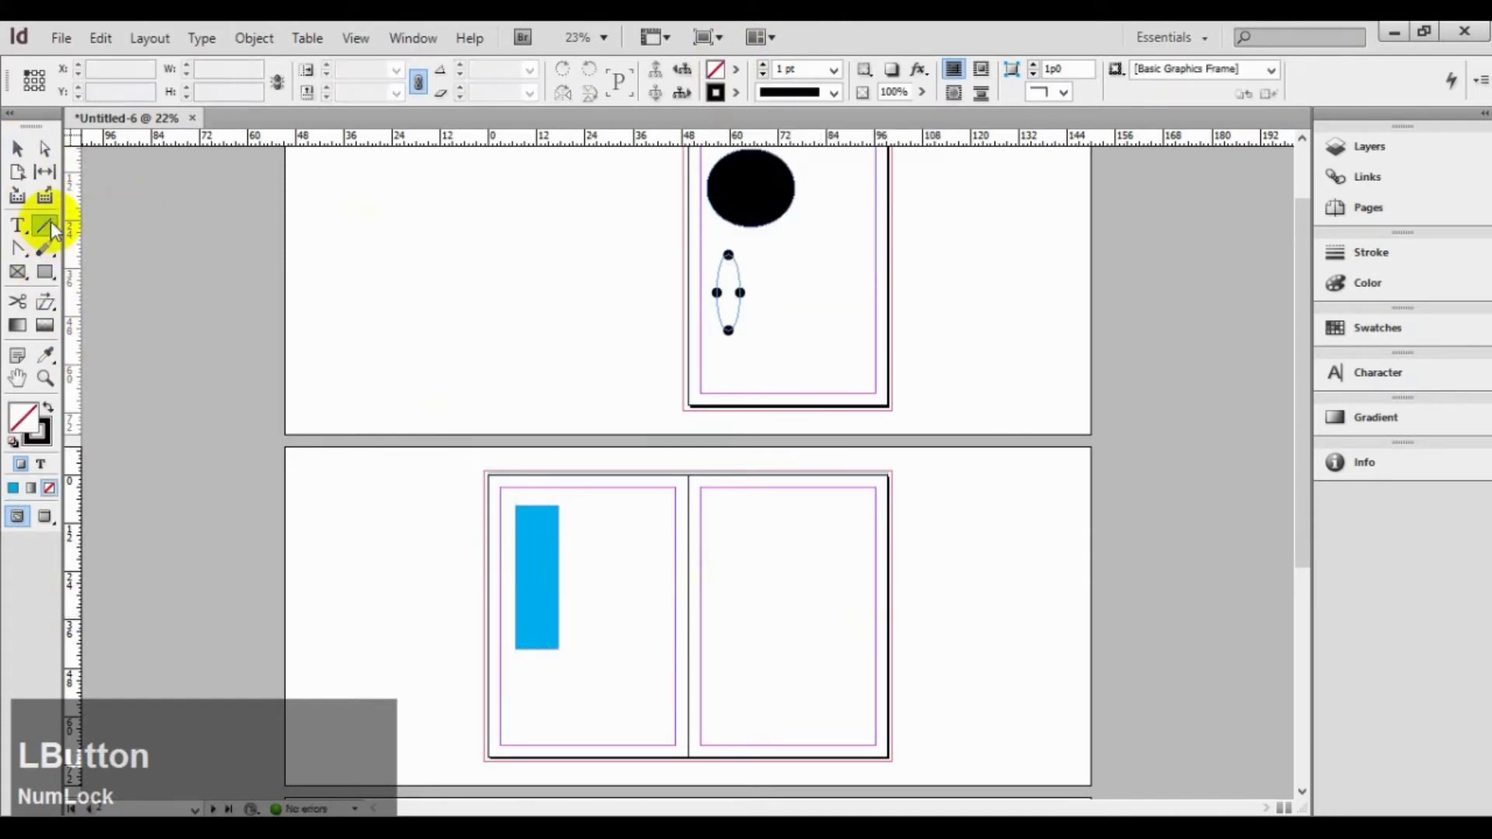
Draw a rising diagonal line about 36p9 long on the spread's right page and set its stroke weight to 7 pt
drag(742, 661, 851, 520)
click(834, 72)
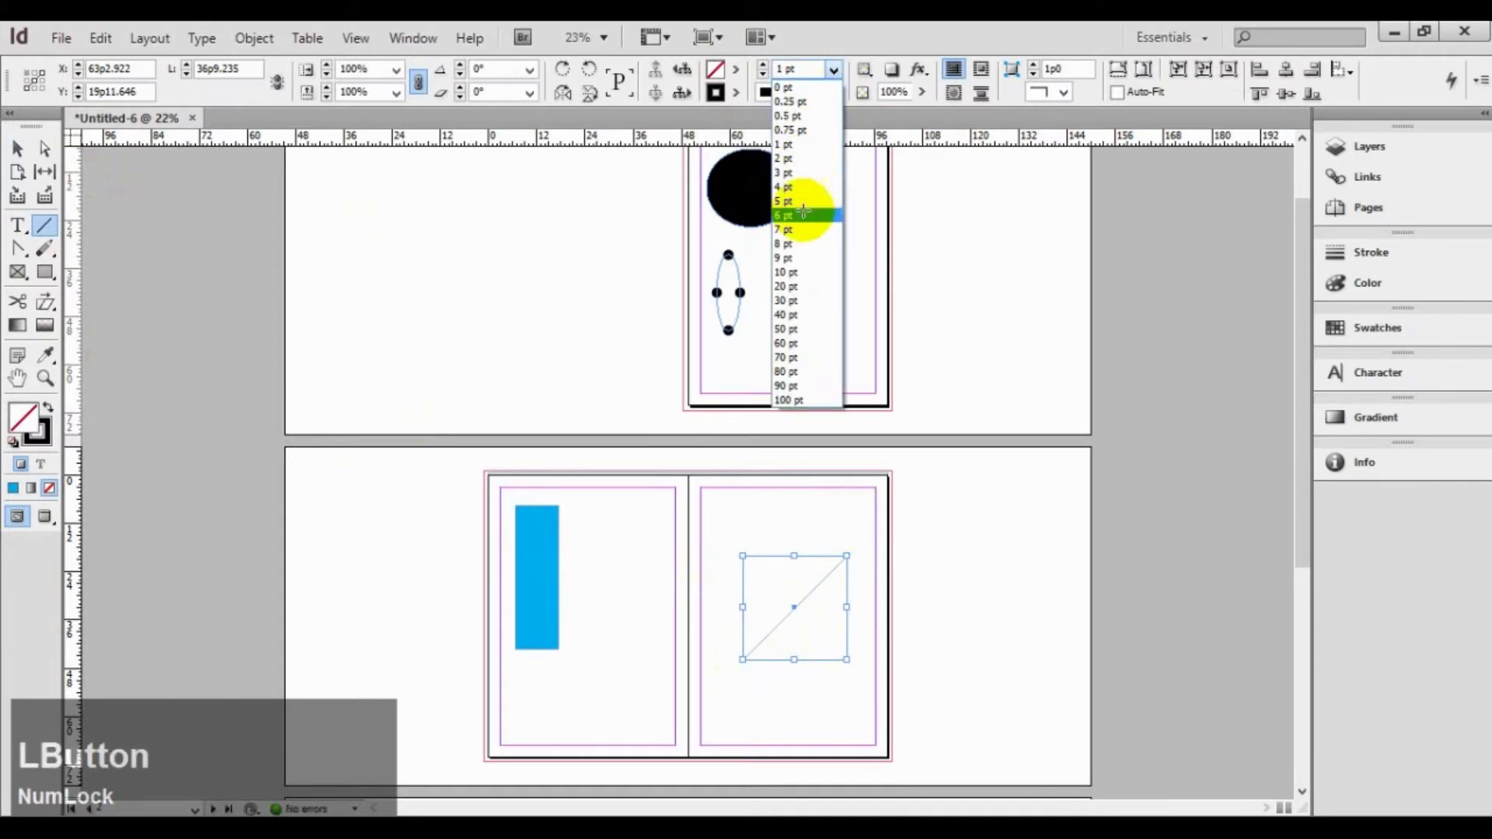
click(803, 230)
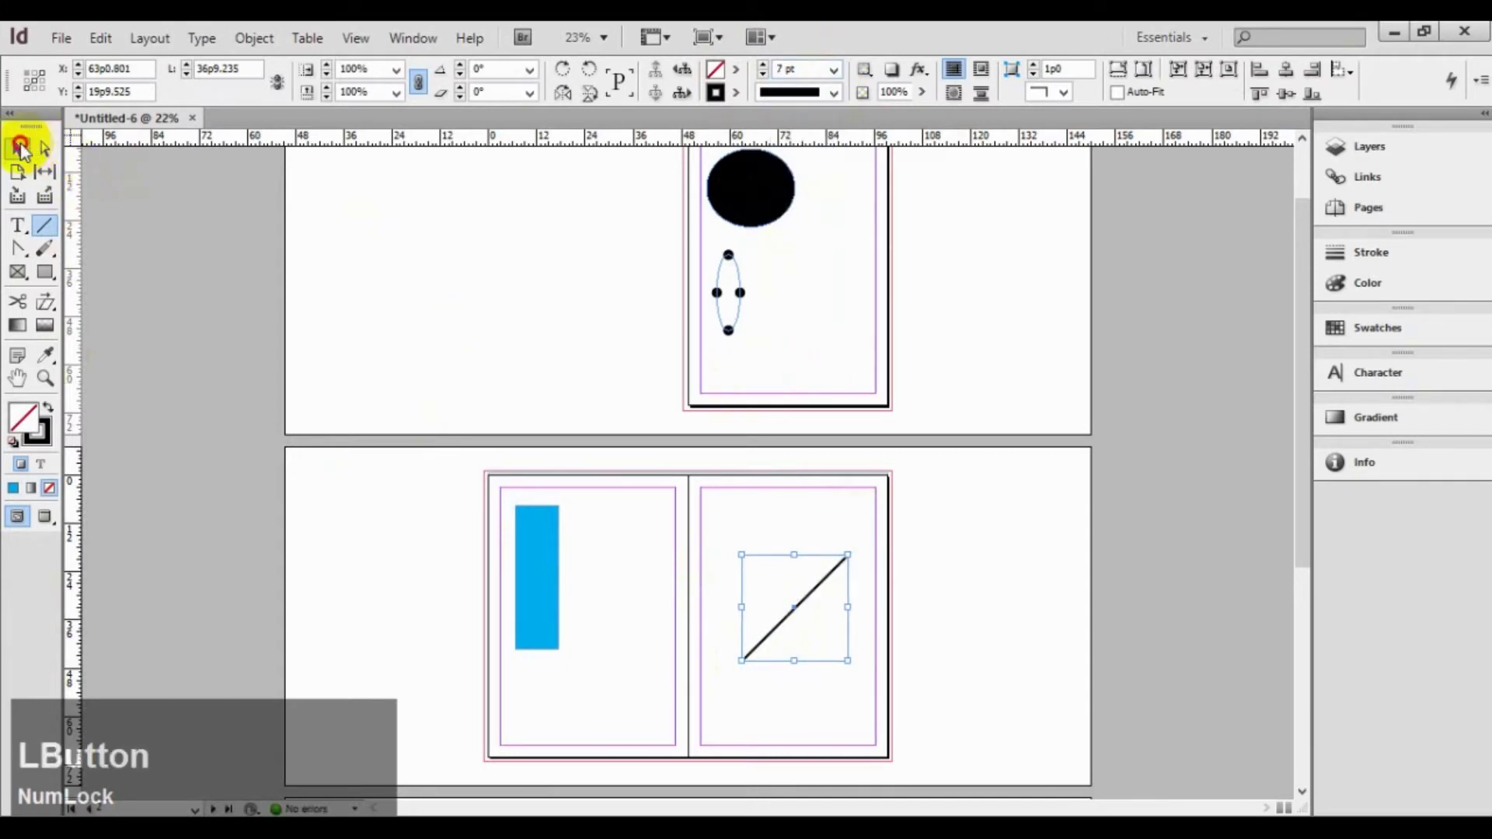
click(20, 148)
click(913, 490)
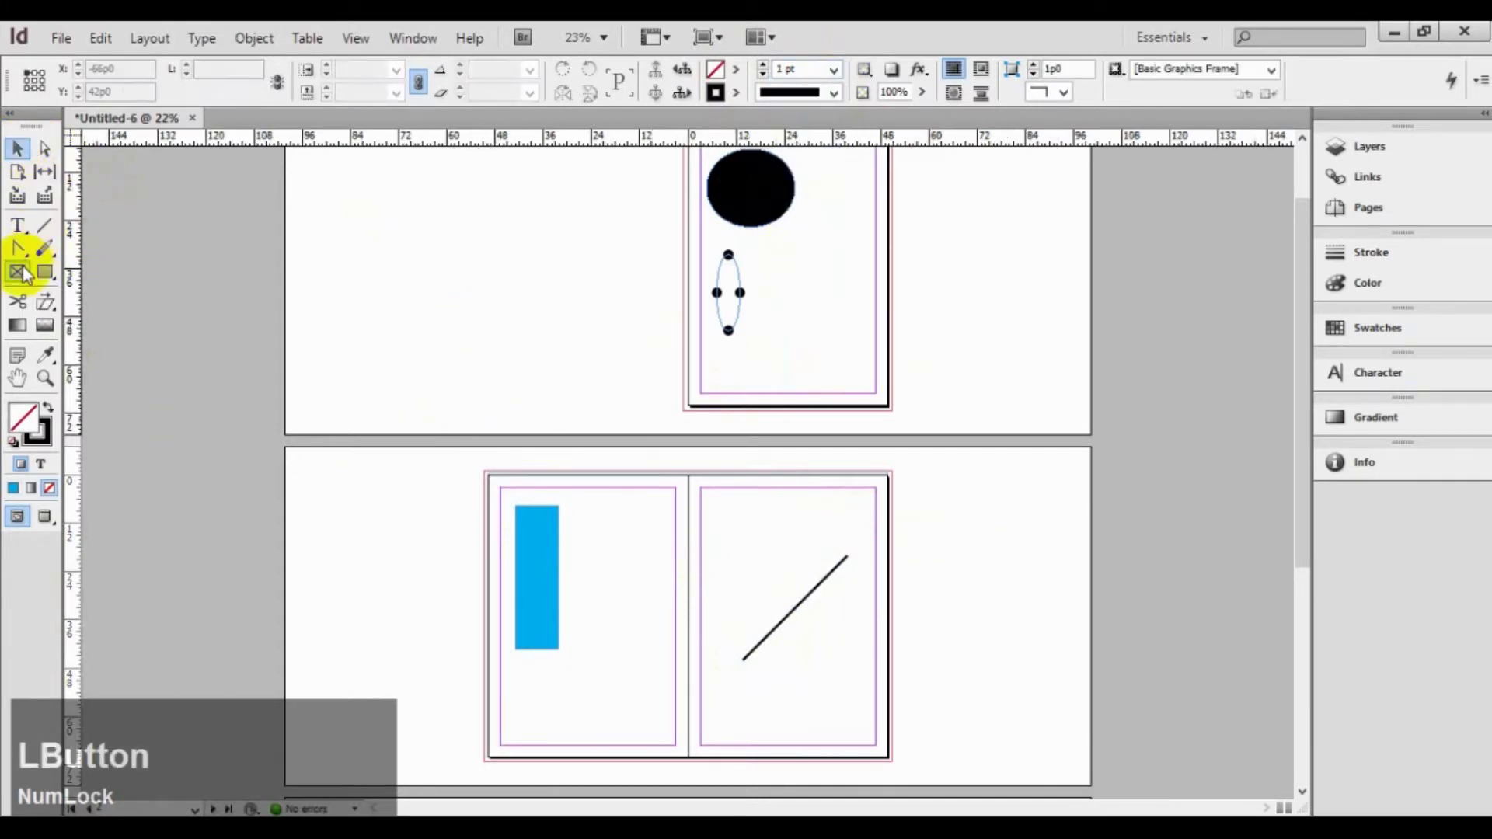
Draw a closed curvy freeform shape about 26p4 by 47p6 with the Pen tool beside the dotted ellipse on the first page
drag(18, 248, 81, 249)
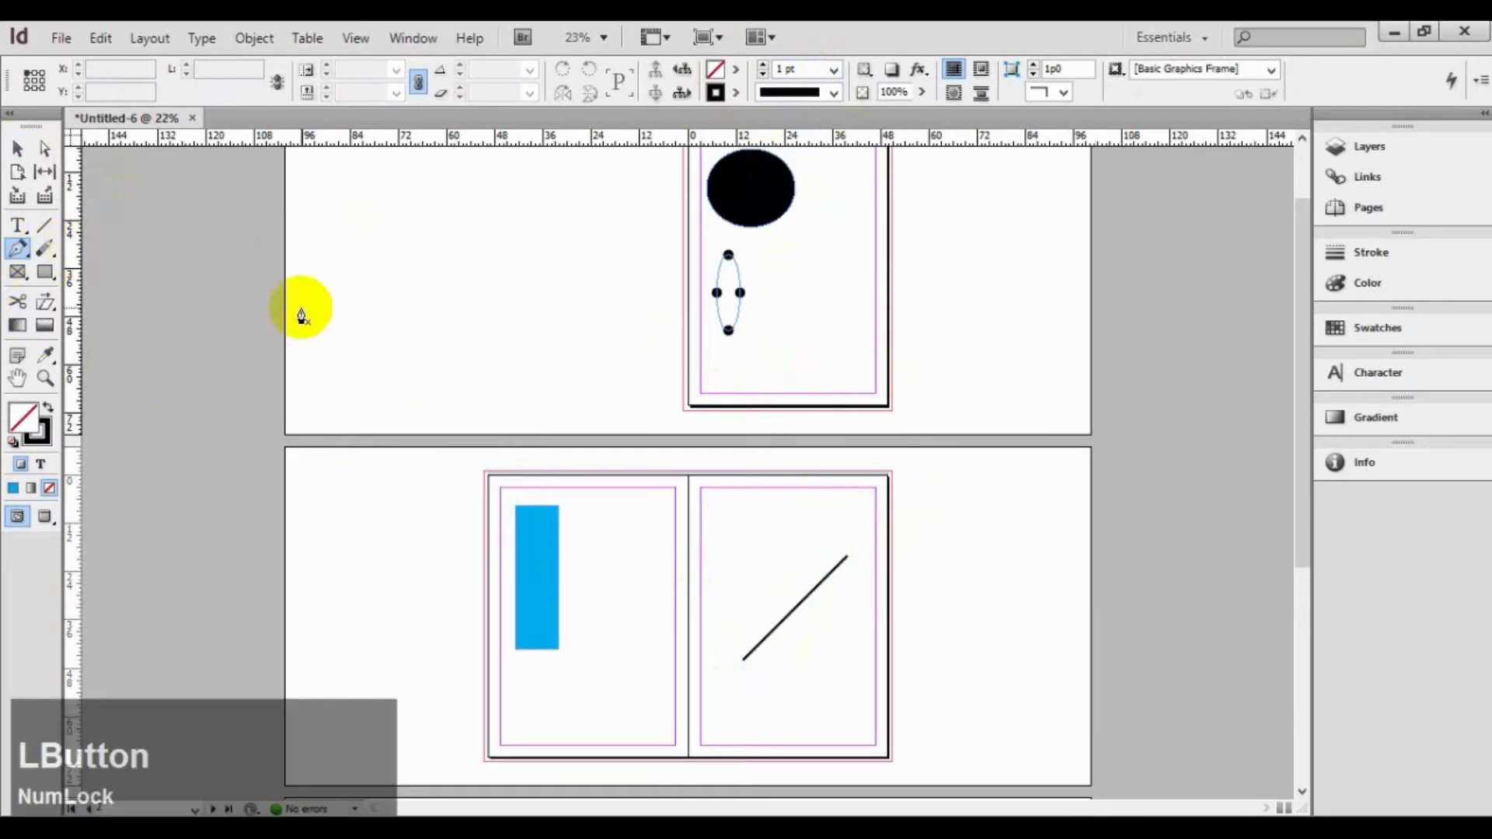
key(ctrl+space)
drag(643, 220, 1078, 467)
click(481, 268)
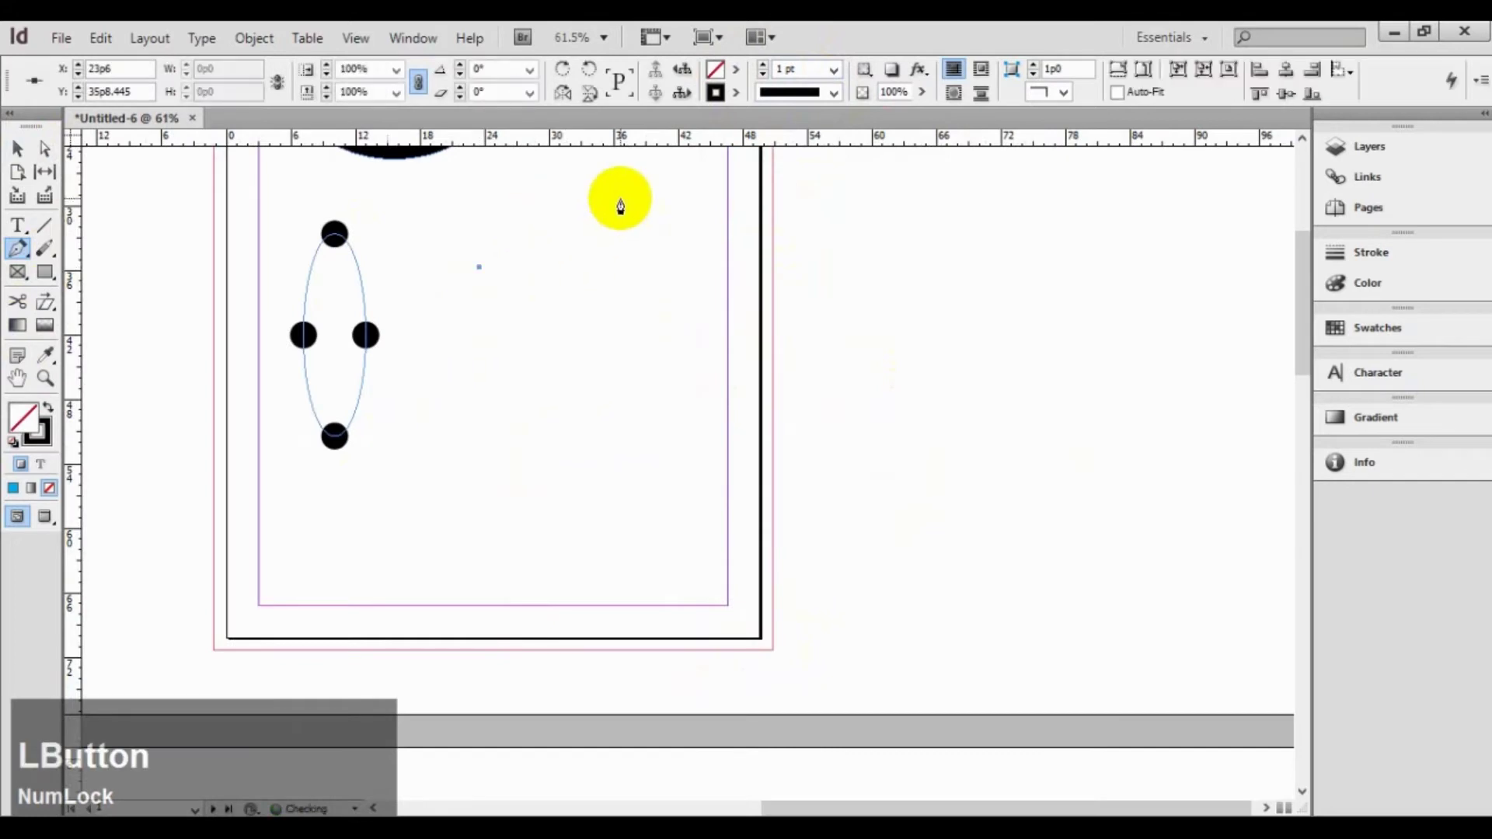
drag(628, 198, 686, 247)
drag(680, 397, 617, 460)
drag(572, 472, 501, 513)
drag(511, 548, 560, 573)
click(619, 577)
drag(622, 624, 601, 634)
drag(551, 650, 500, 650)
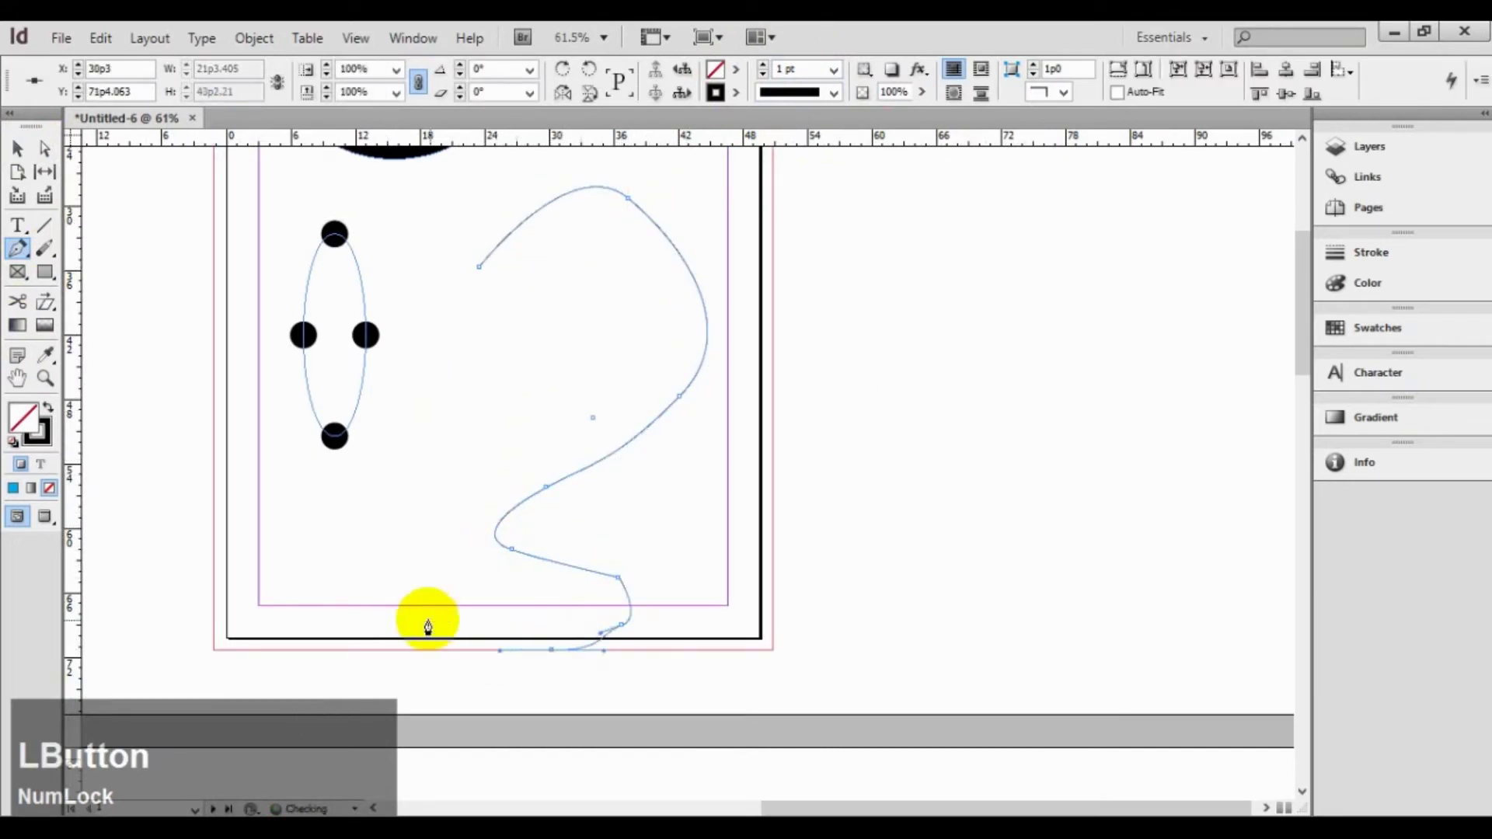
drag(425, 619, 419, 462)
drag(465, 374, 476, 298)
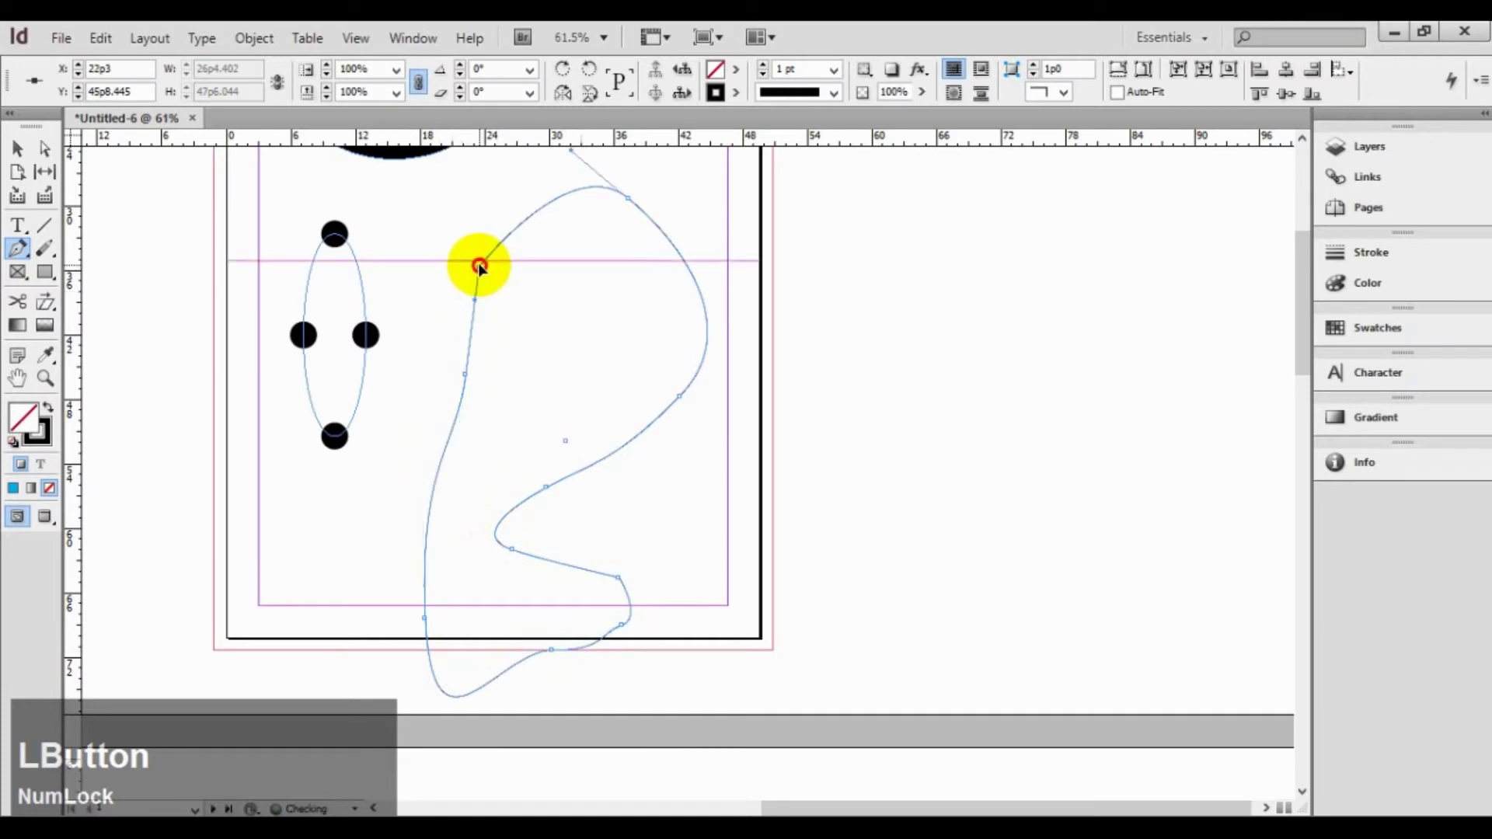
click(479, 266)
key(v)
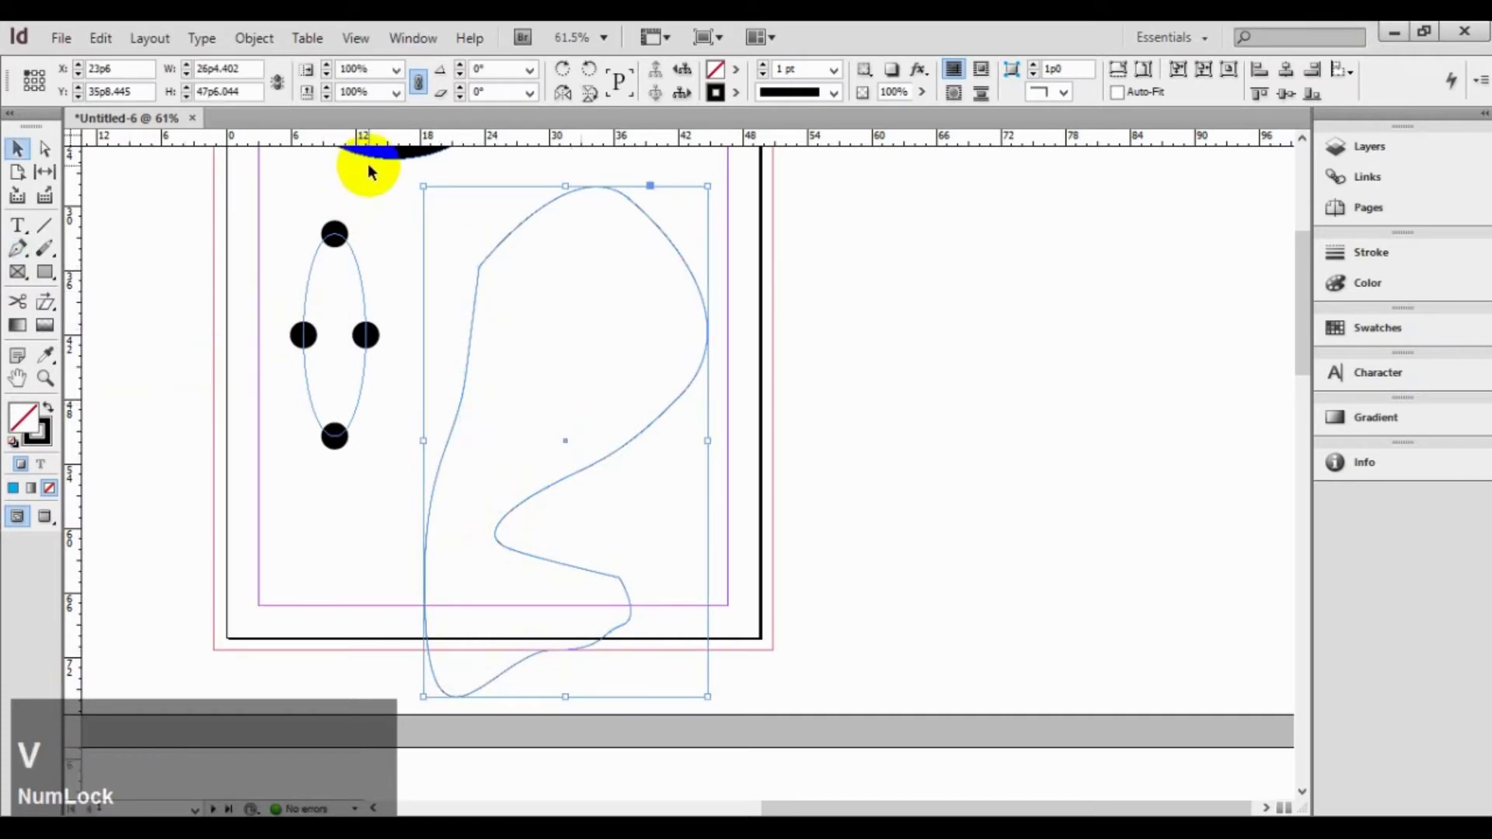
Fill the freeform shape with C=100 M=0 Y=0 K=0 and scale it down proportionally to about 18p2 by 32p9
click(736, 71)
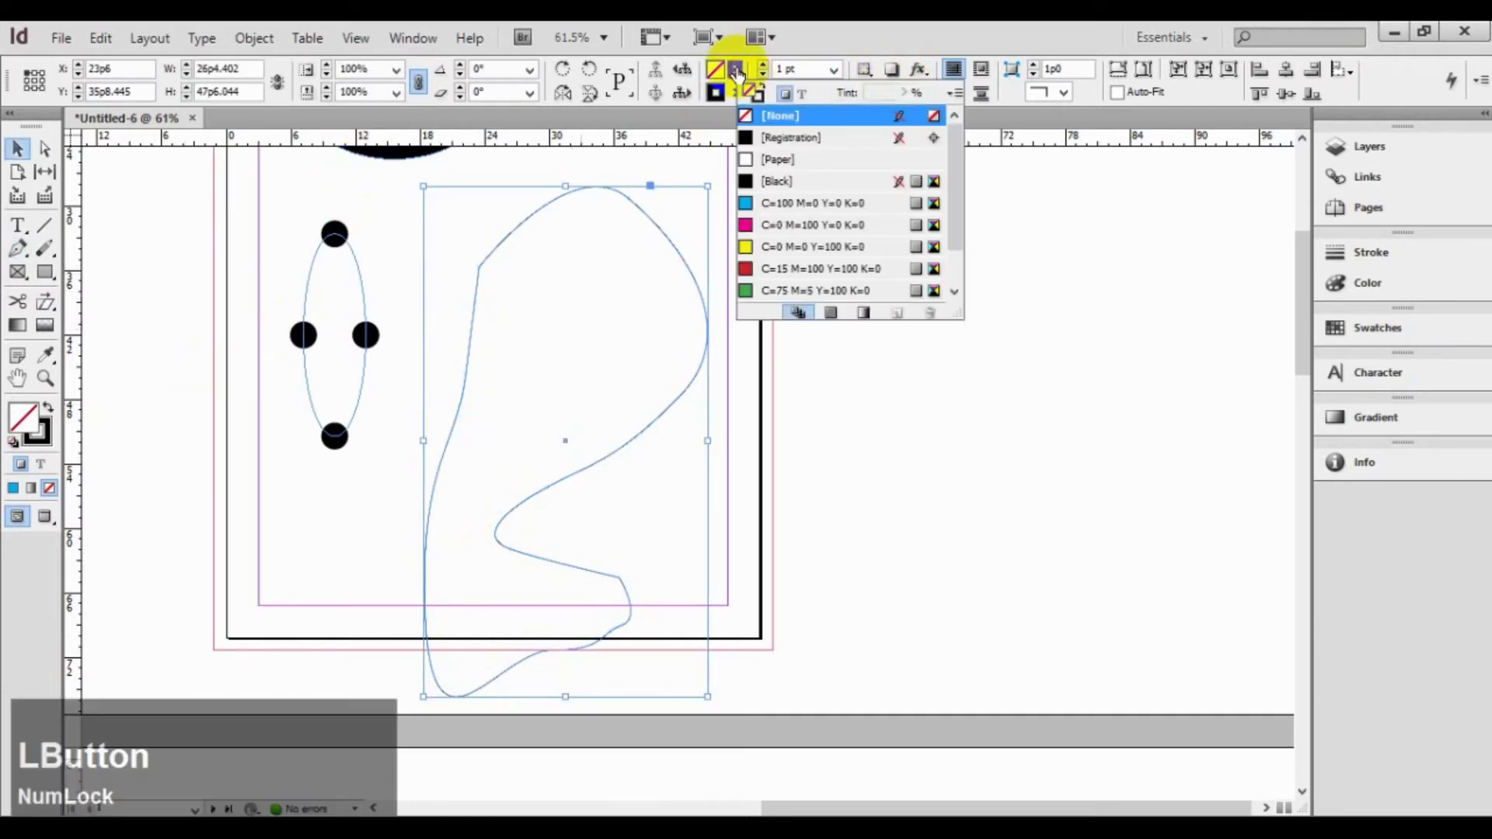
click(812, 205)
click(429, 185)
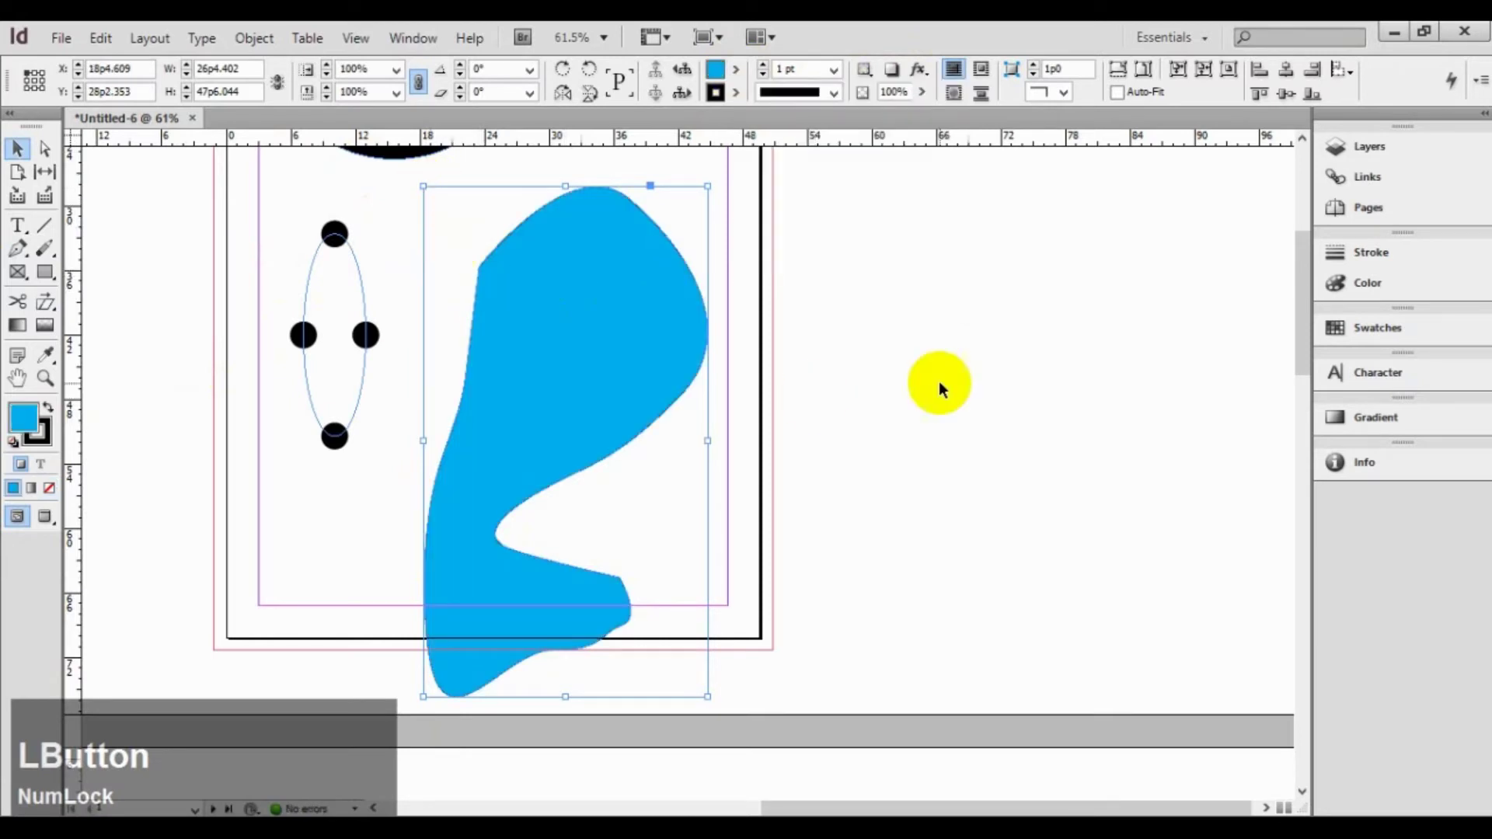
click(939, 381)
click(500, 353)
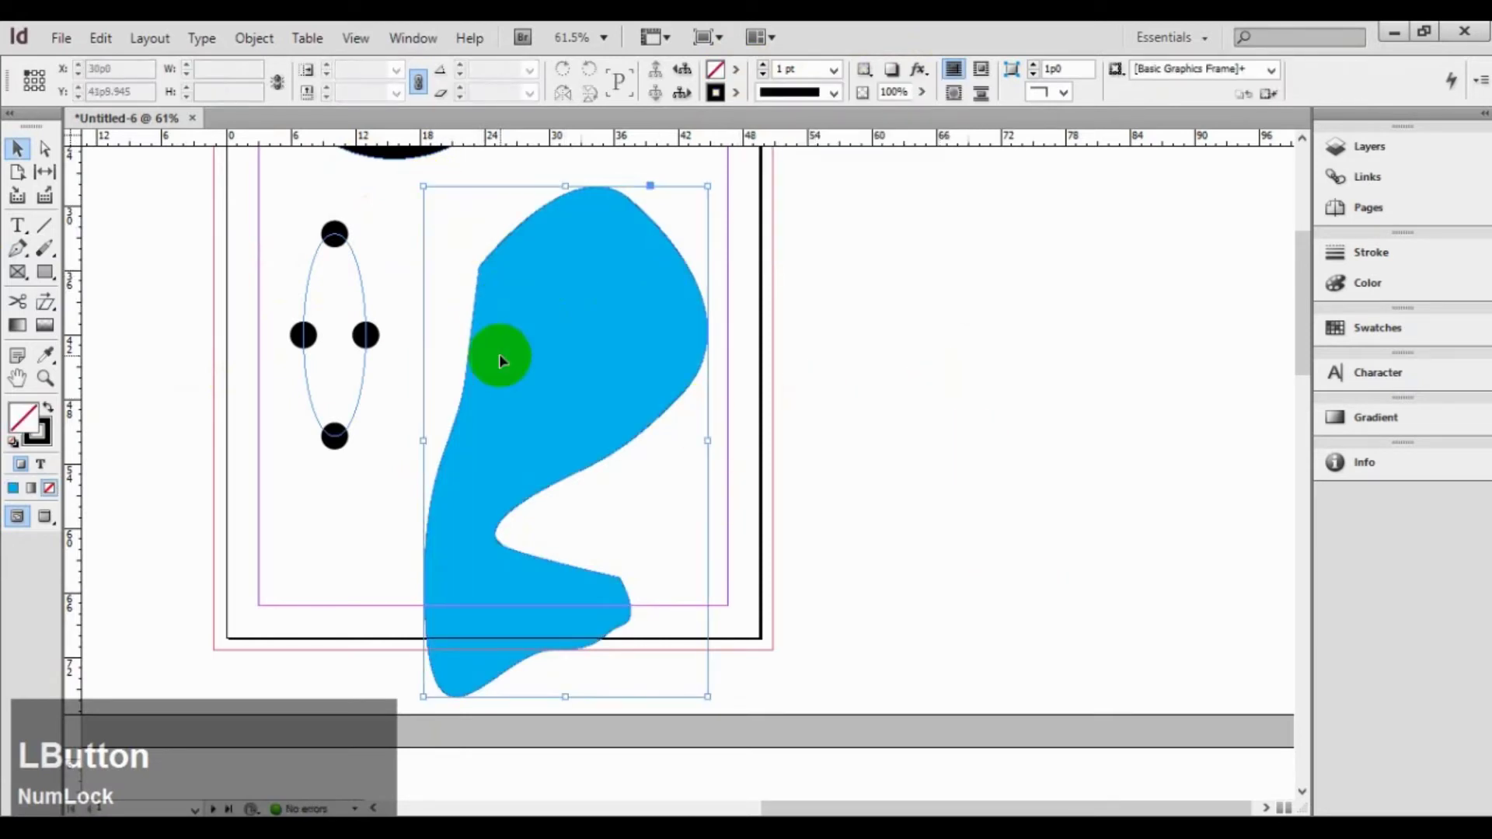
drag(421, 694, 511, 538)
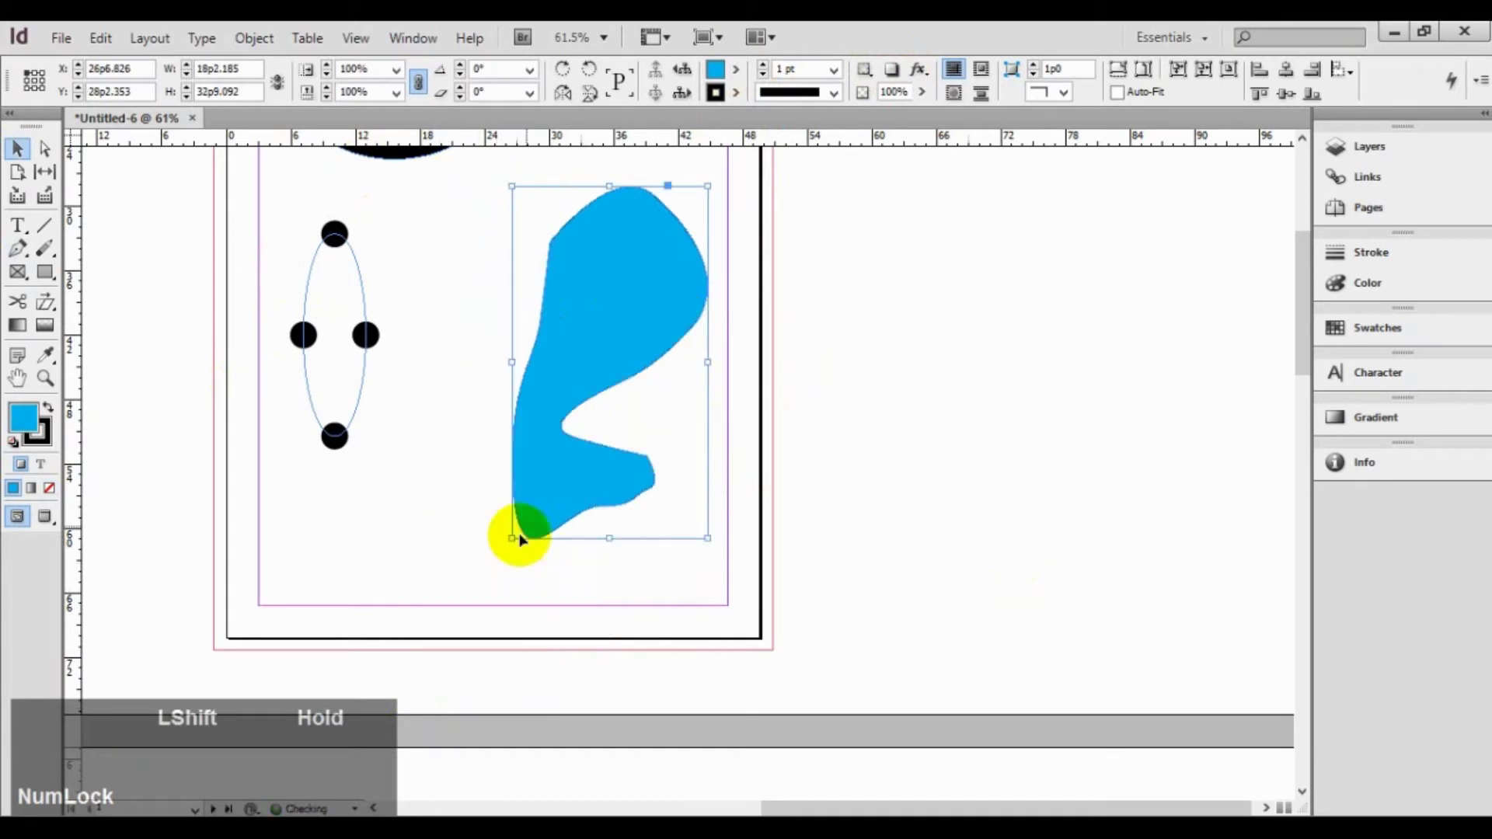
Deselect the freeform shape and activate the Content Collector tool
key(ctrl+minus)
key(ctrl+minus)
key(ctrl+minus)
key(ctrl+minus)
key(ctrl+minus)
key(ctrl+minus)
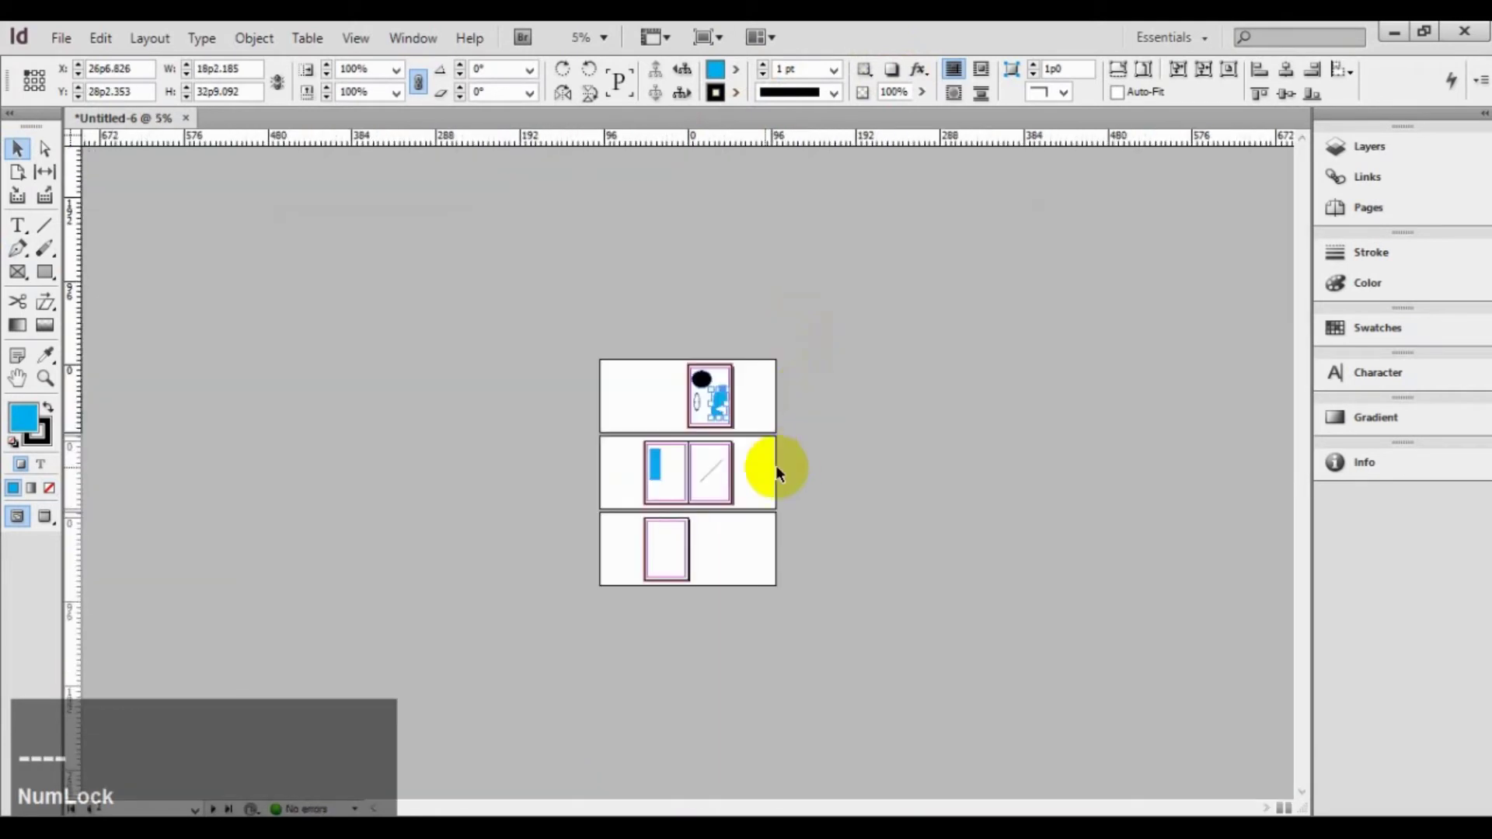
drag(624, 326, 820, 558)
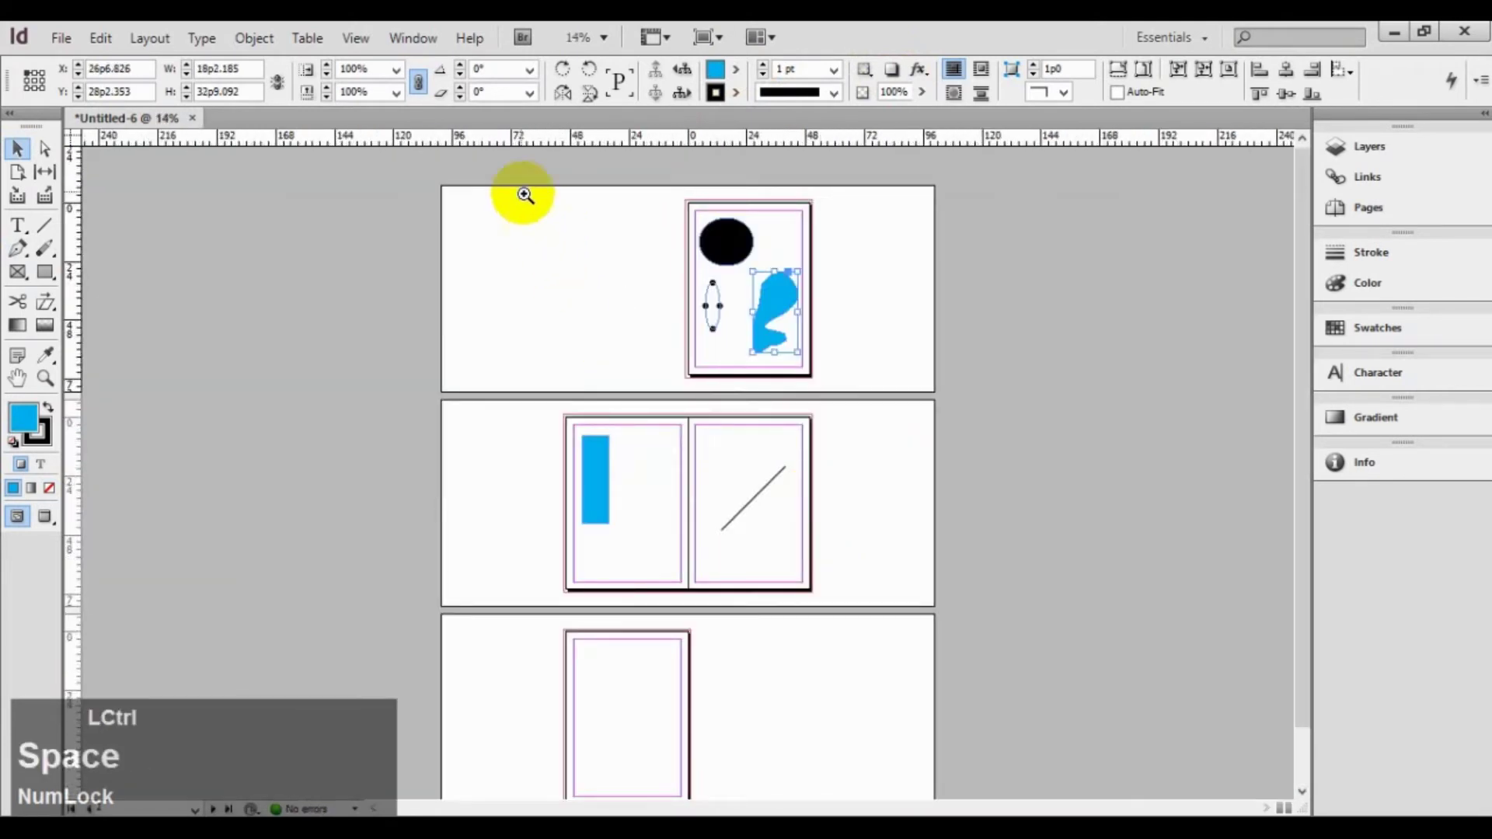
drag(509, 192, 950, 573)
click(973, 346)
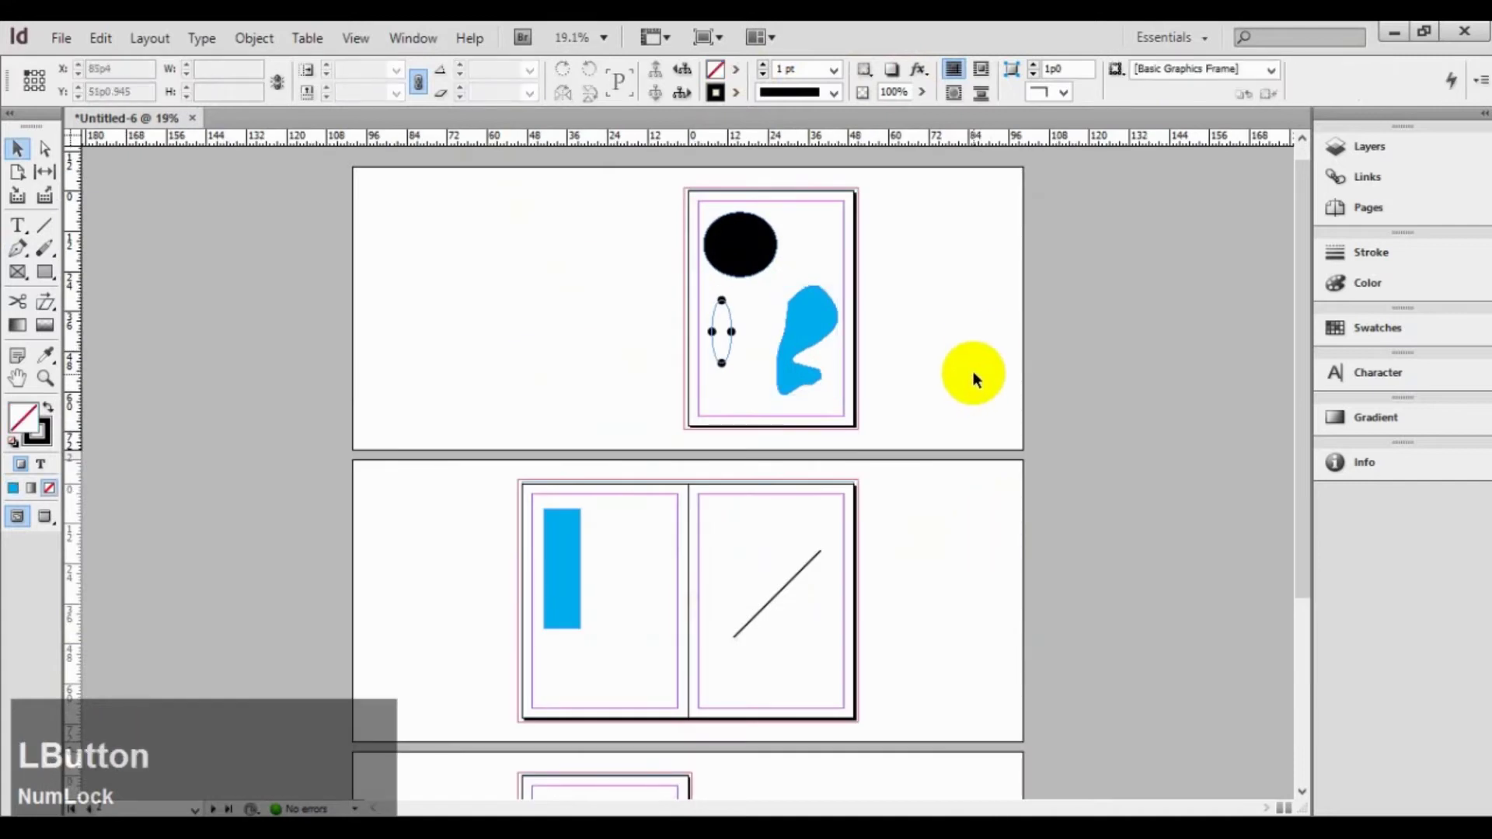
click(17, 198)
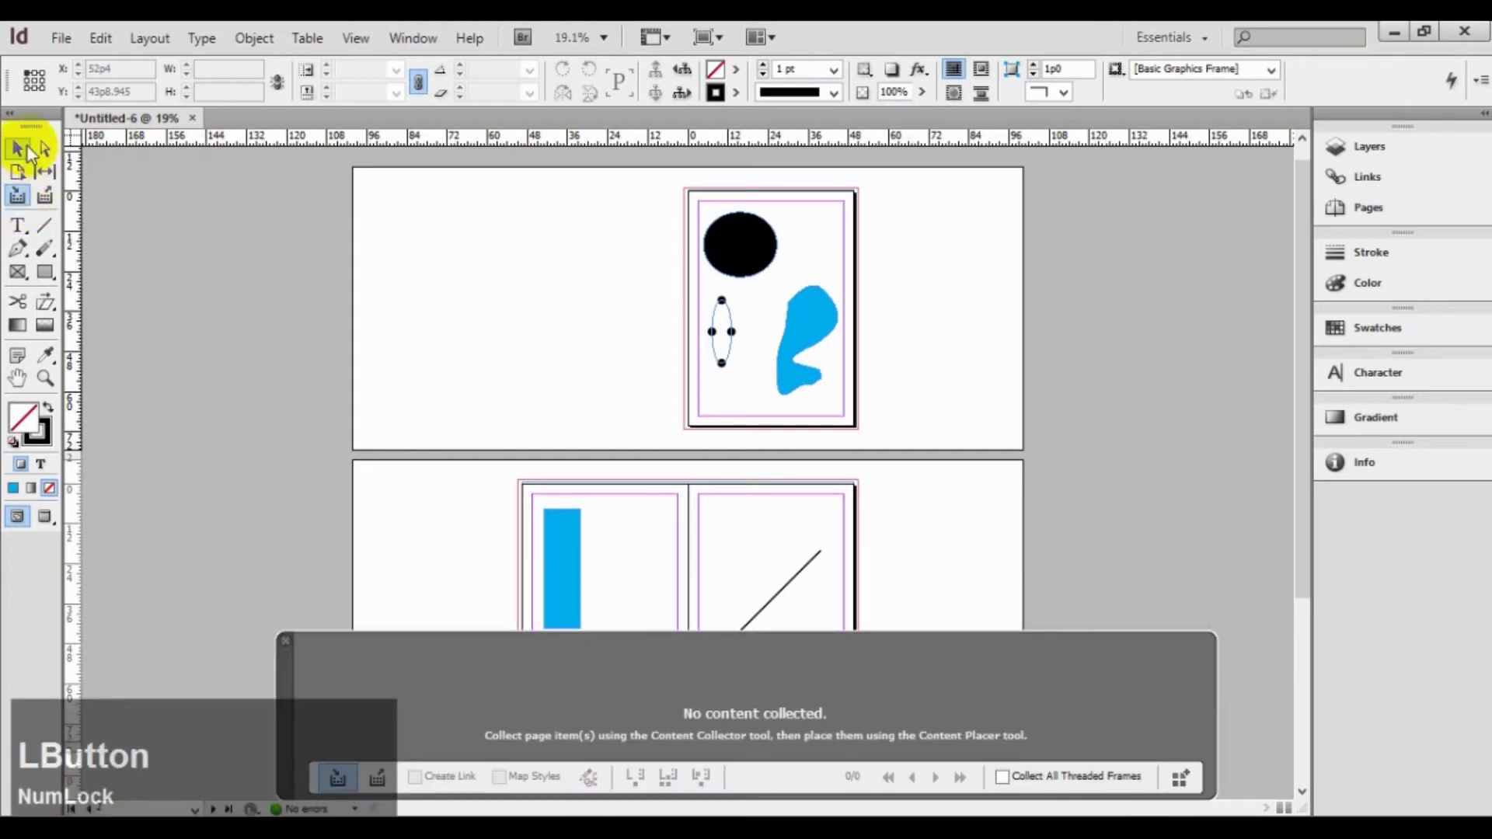
click(18, 151)
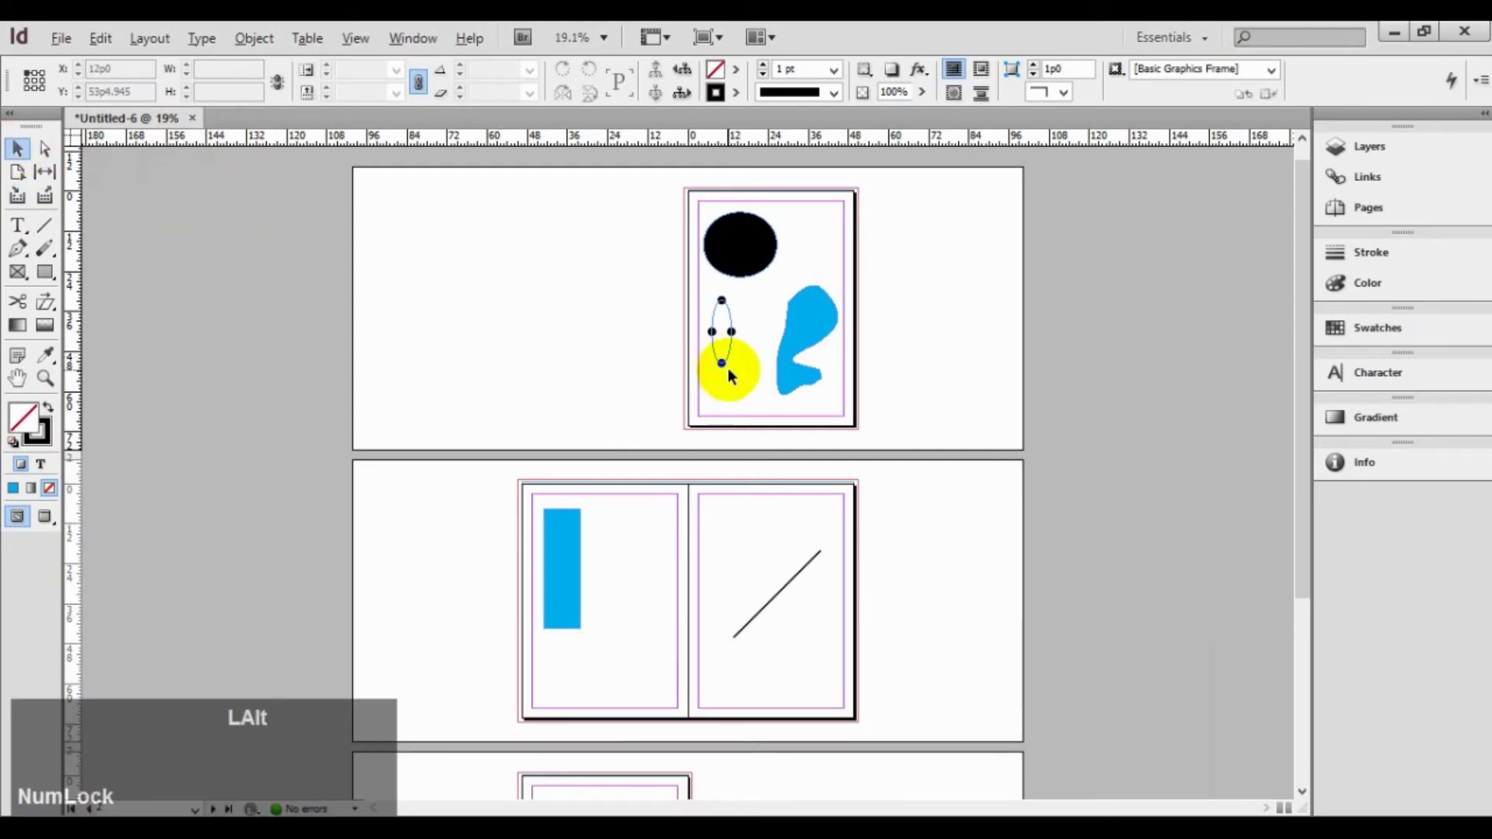
key(alt+f)
key(l)
click(924, 401)
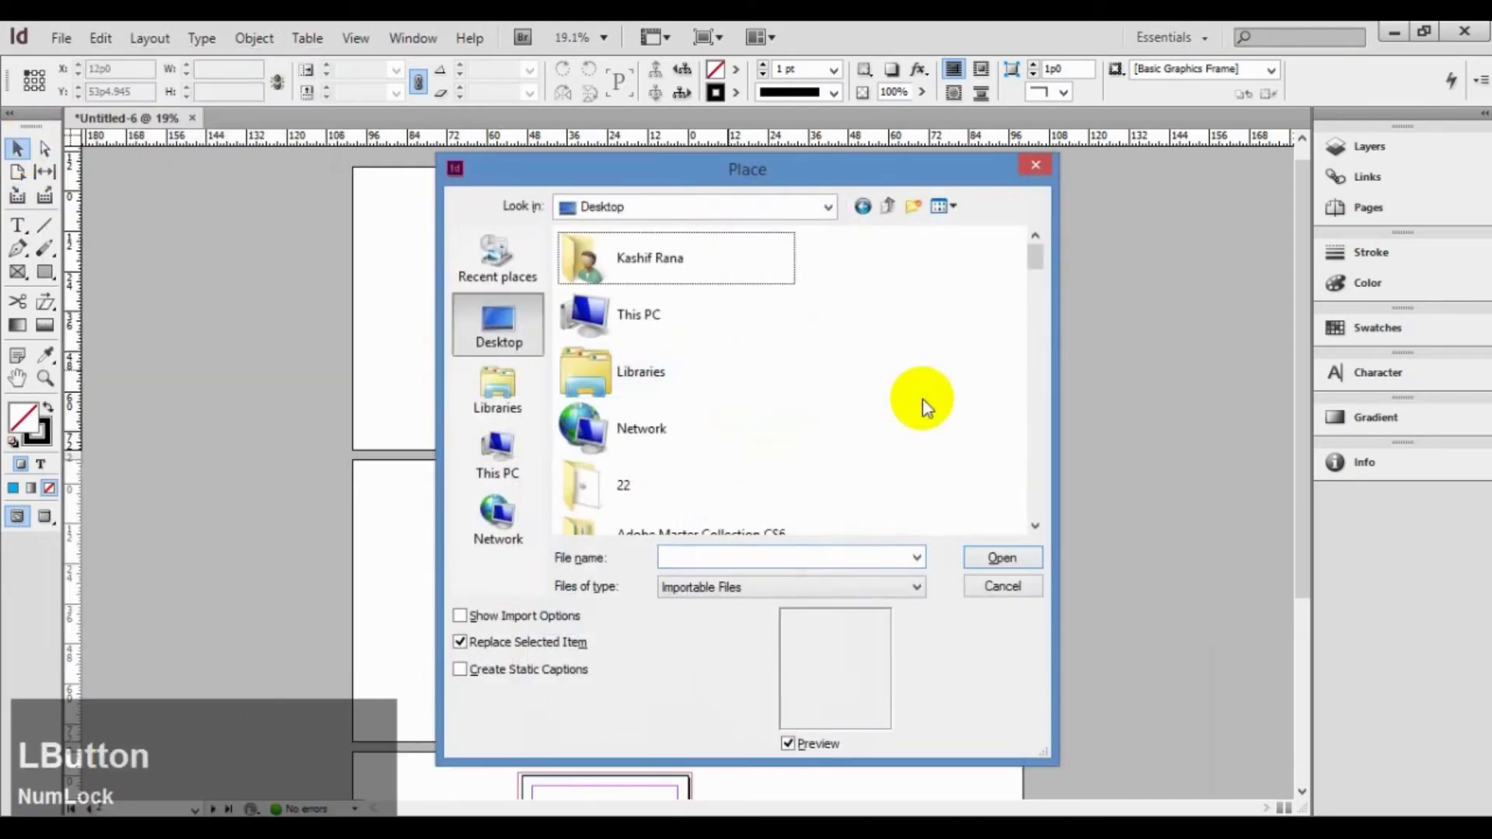
scroll(924, 400, down, 15)
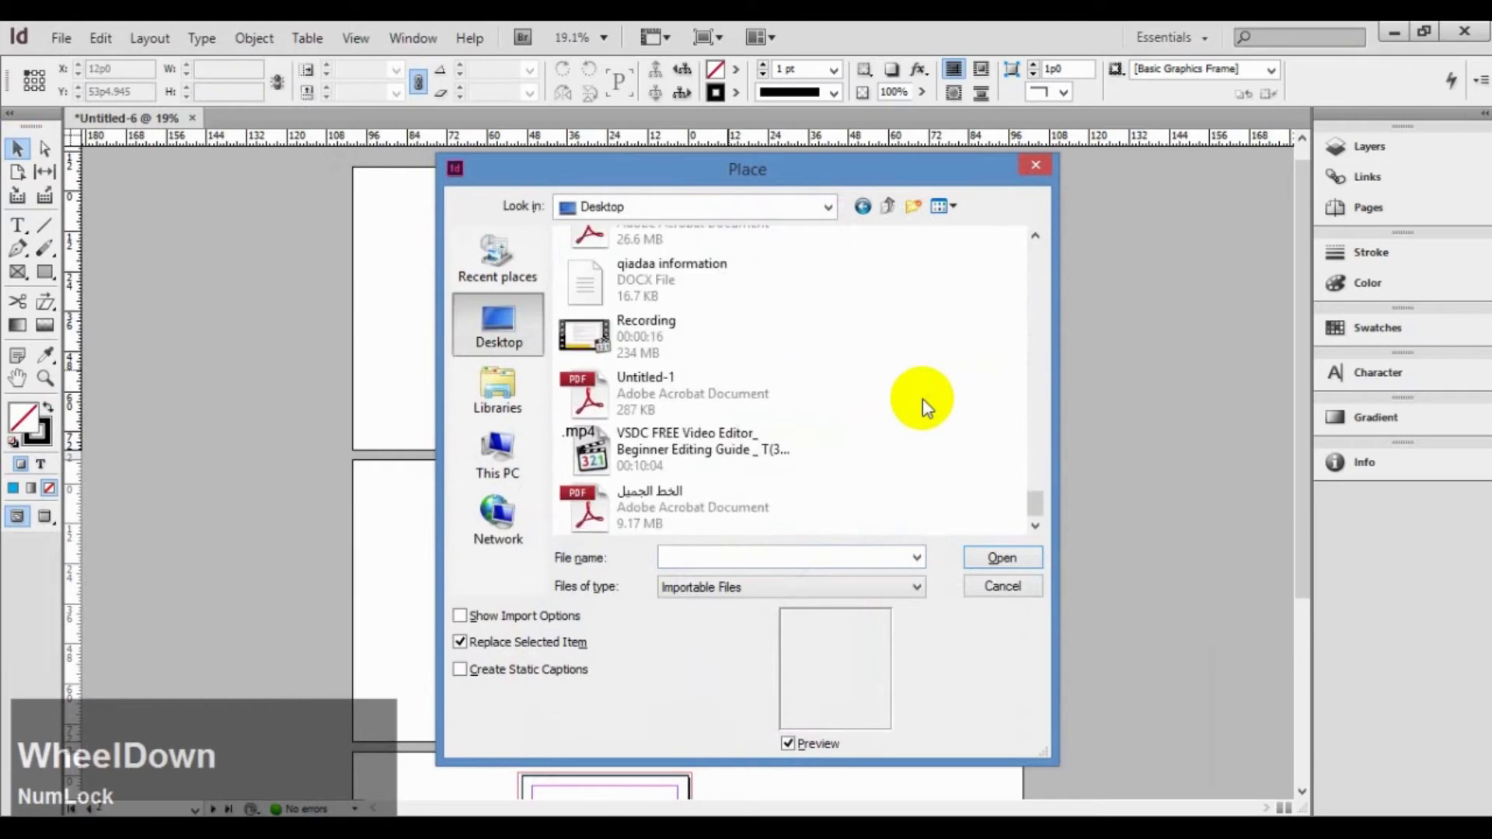
key(Escape)
Place the PNG image 5a679d0901d15068bdfe87a0 from the Desktop on the pasteboard beside the first page, about 48p7 by 39p3
click(61, 38)
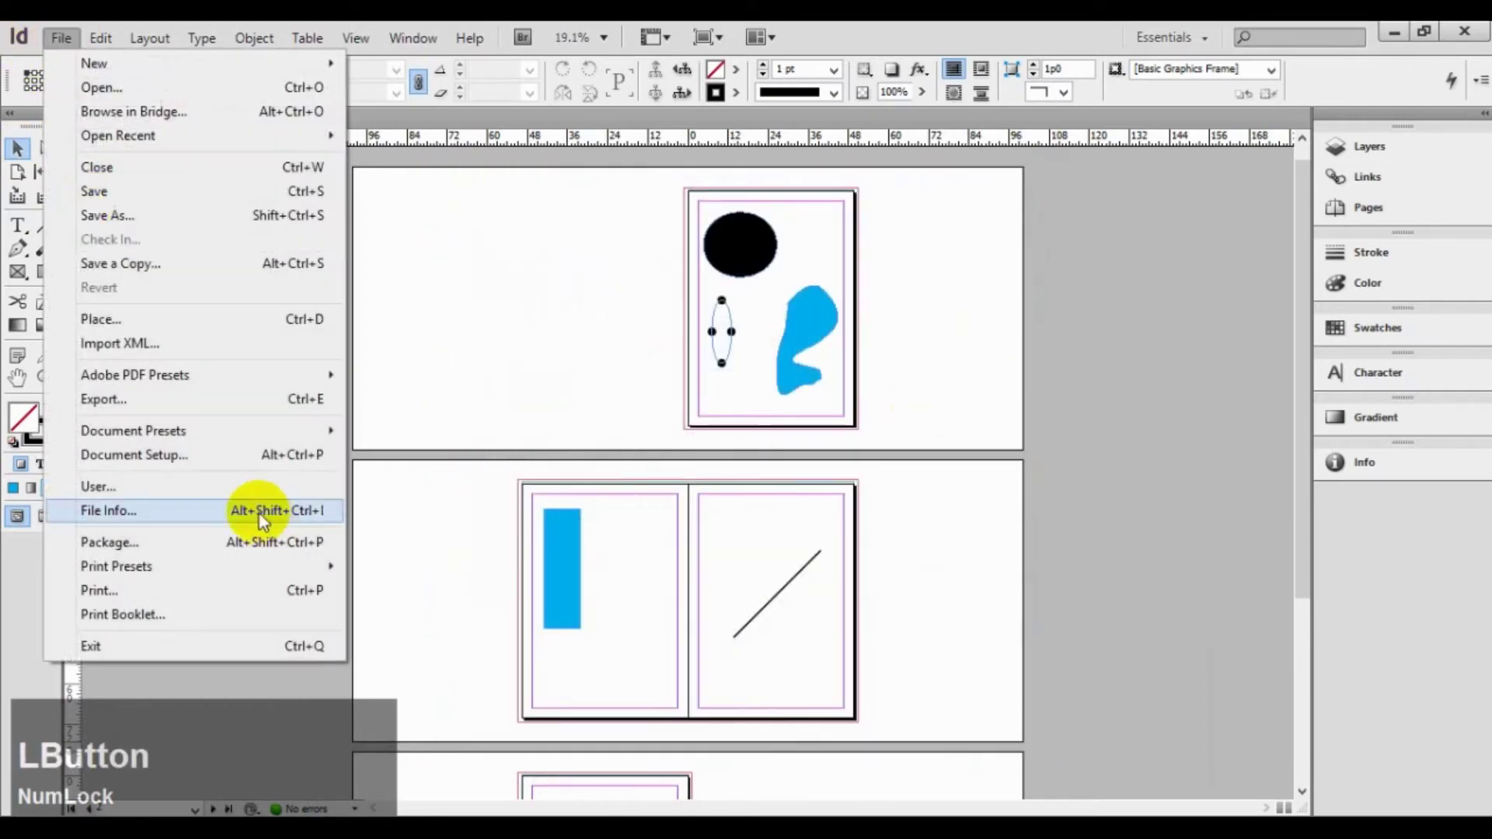
click(157, 317)
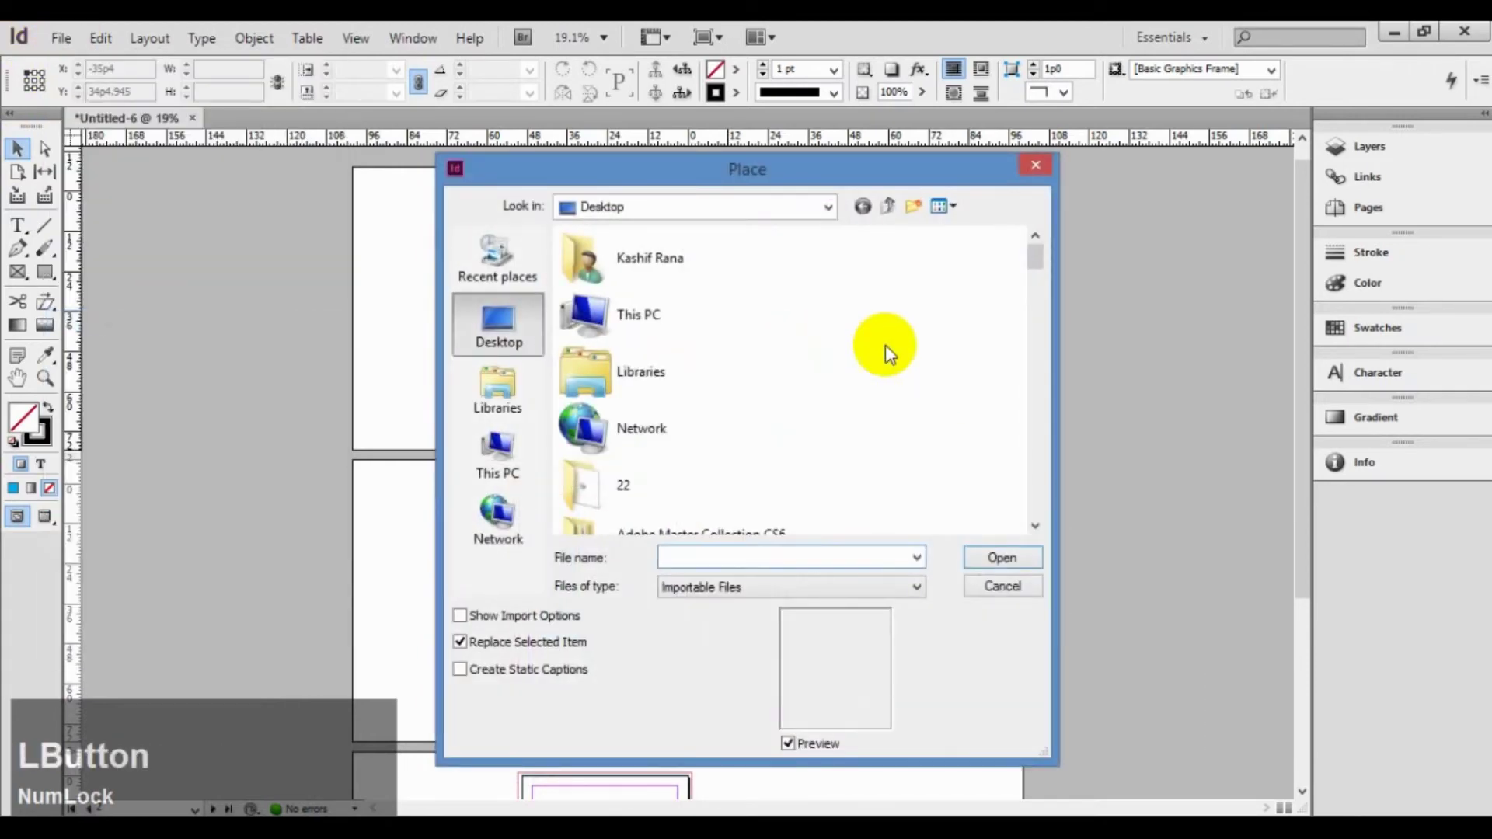
scroll(932, 477, down, 10)
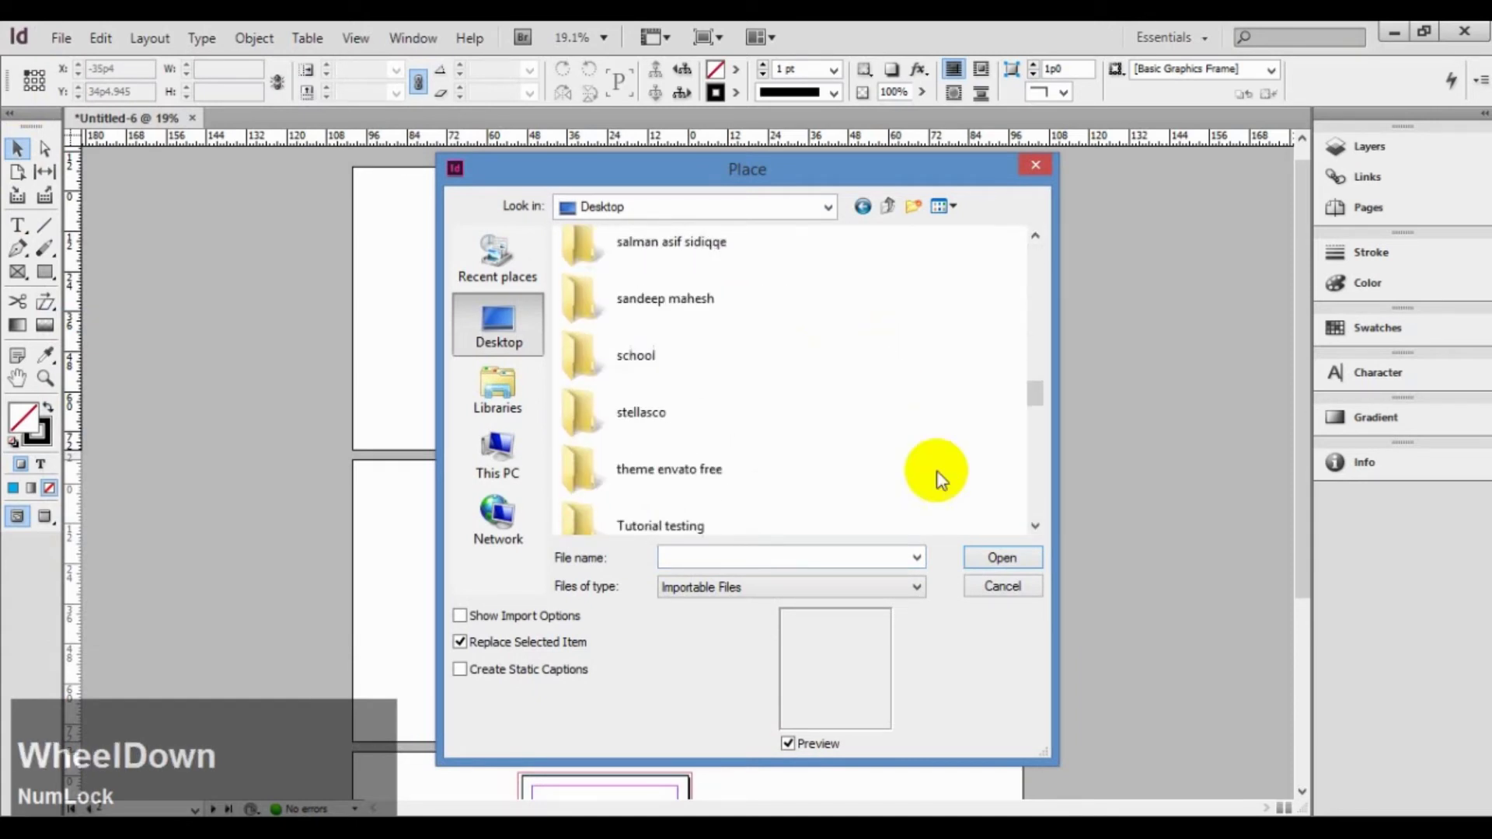
scroll(939, 478, down, 5)
click(664, 247)
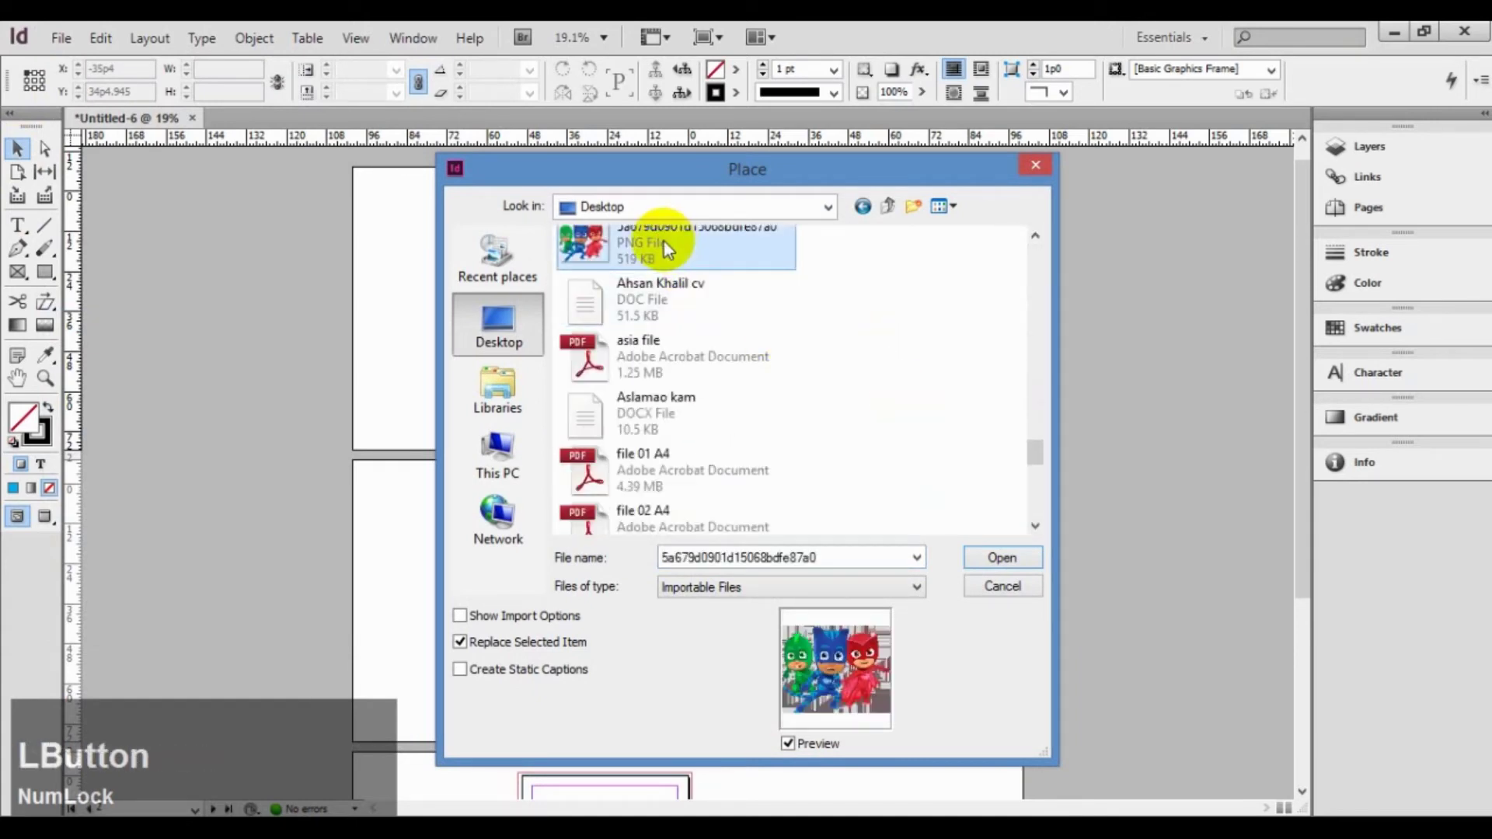
click(1002, 557)
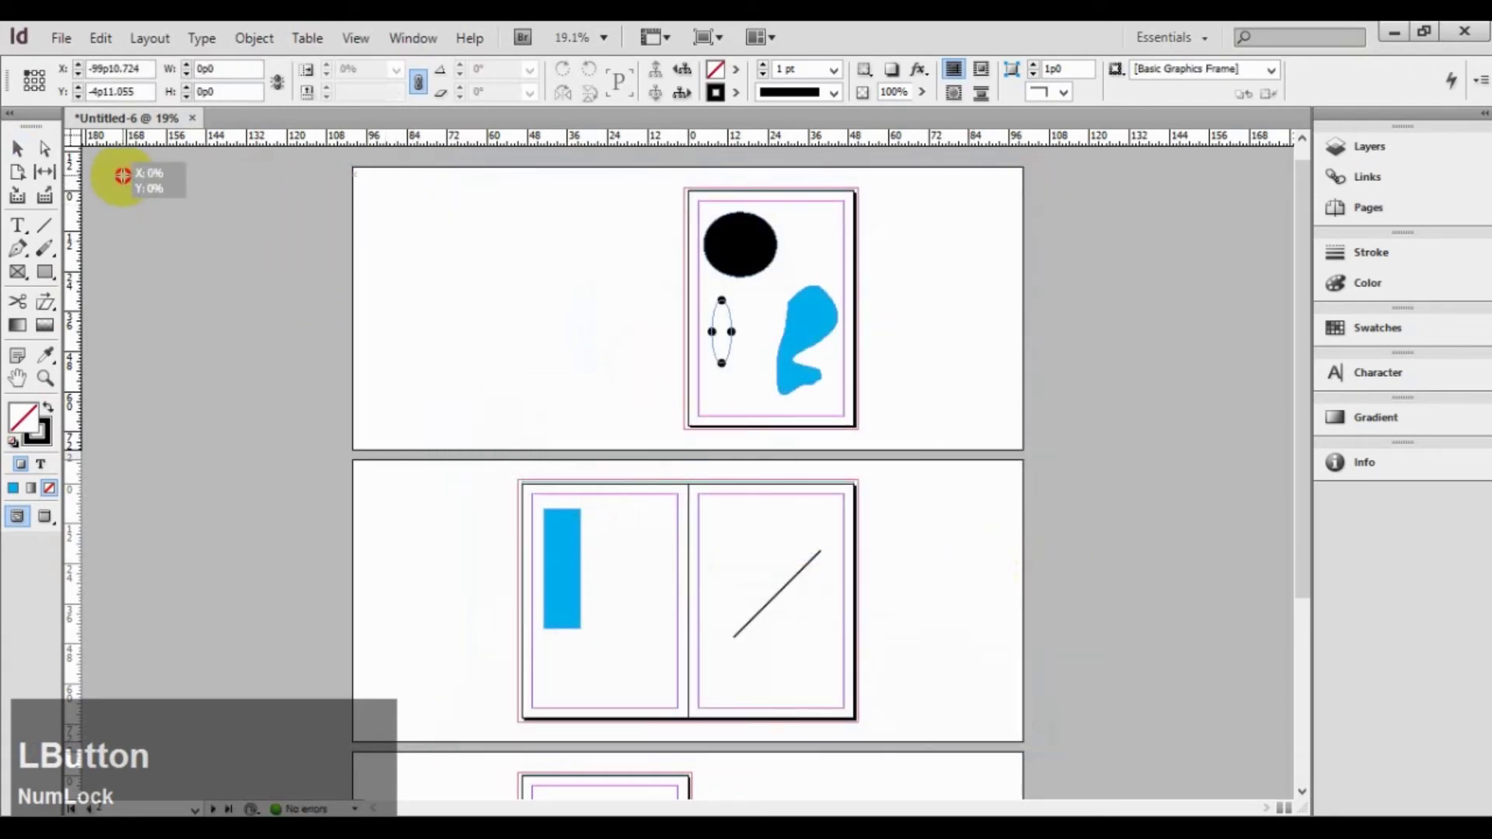
drag(123, 173, 231, 304)
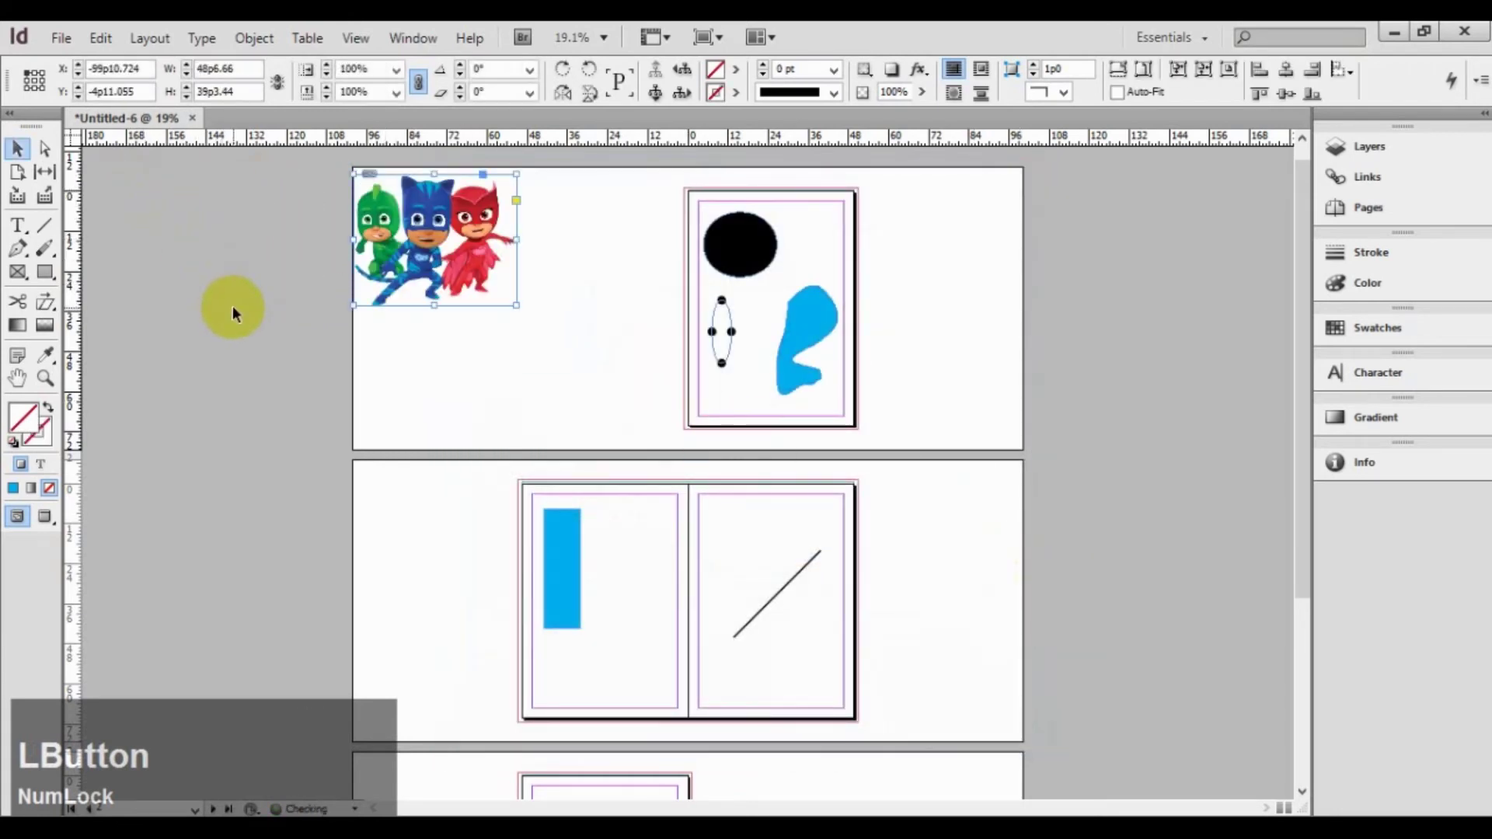
Move the placed image from the pasteboard onto the two-page spread, over the diagonal line on its right page
key(v)
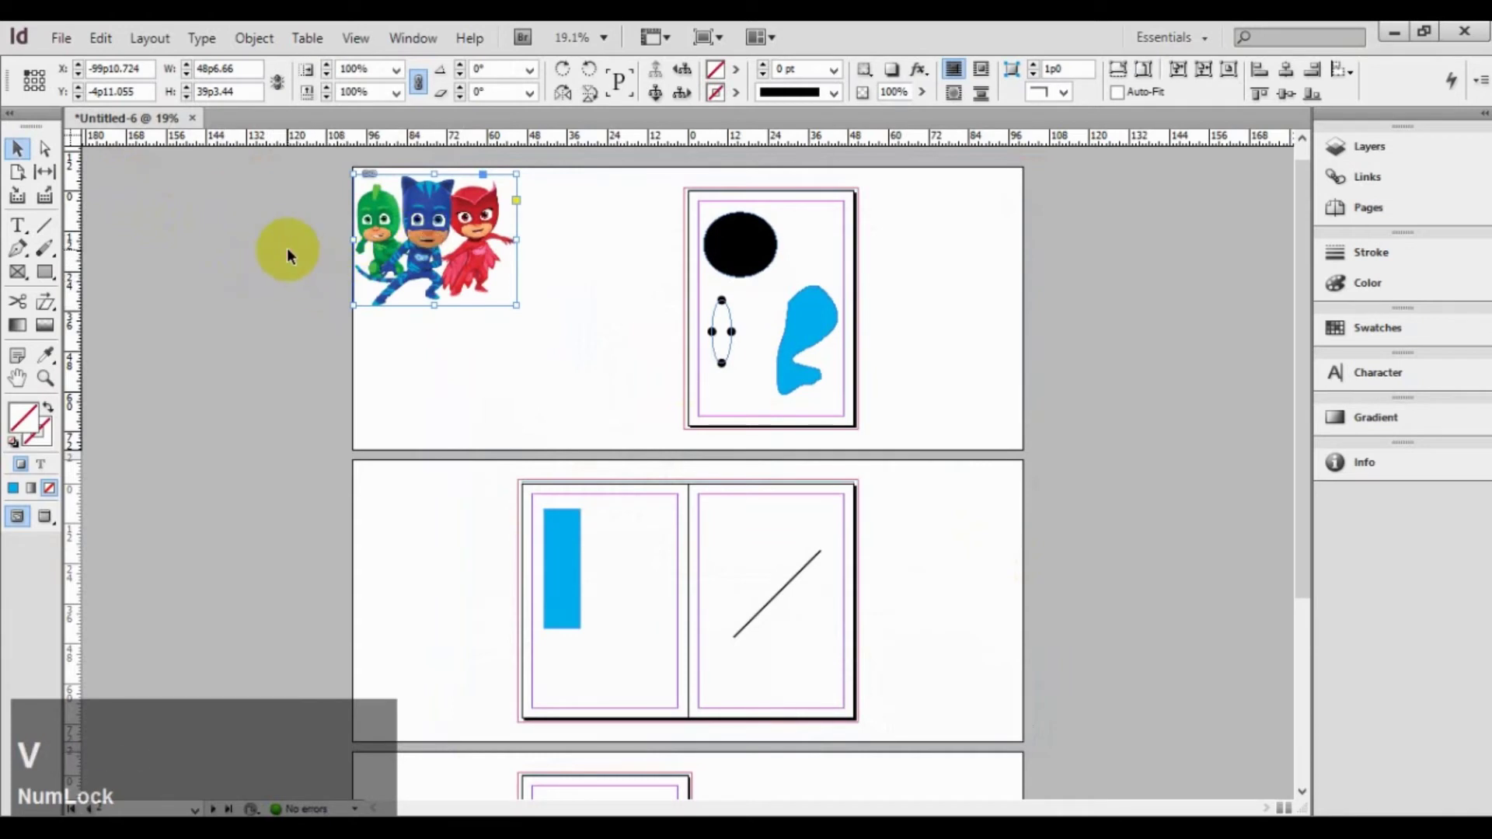
click(410, 347)
drag(422, 223, 745, 548)
key(ctrl+space)
drag(550, 415, 917, 712)
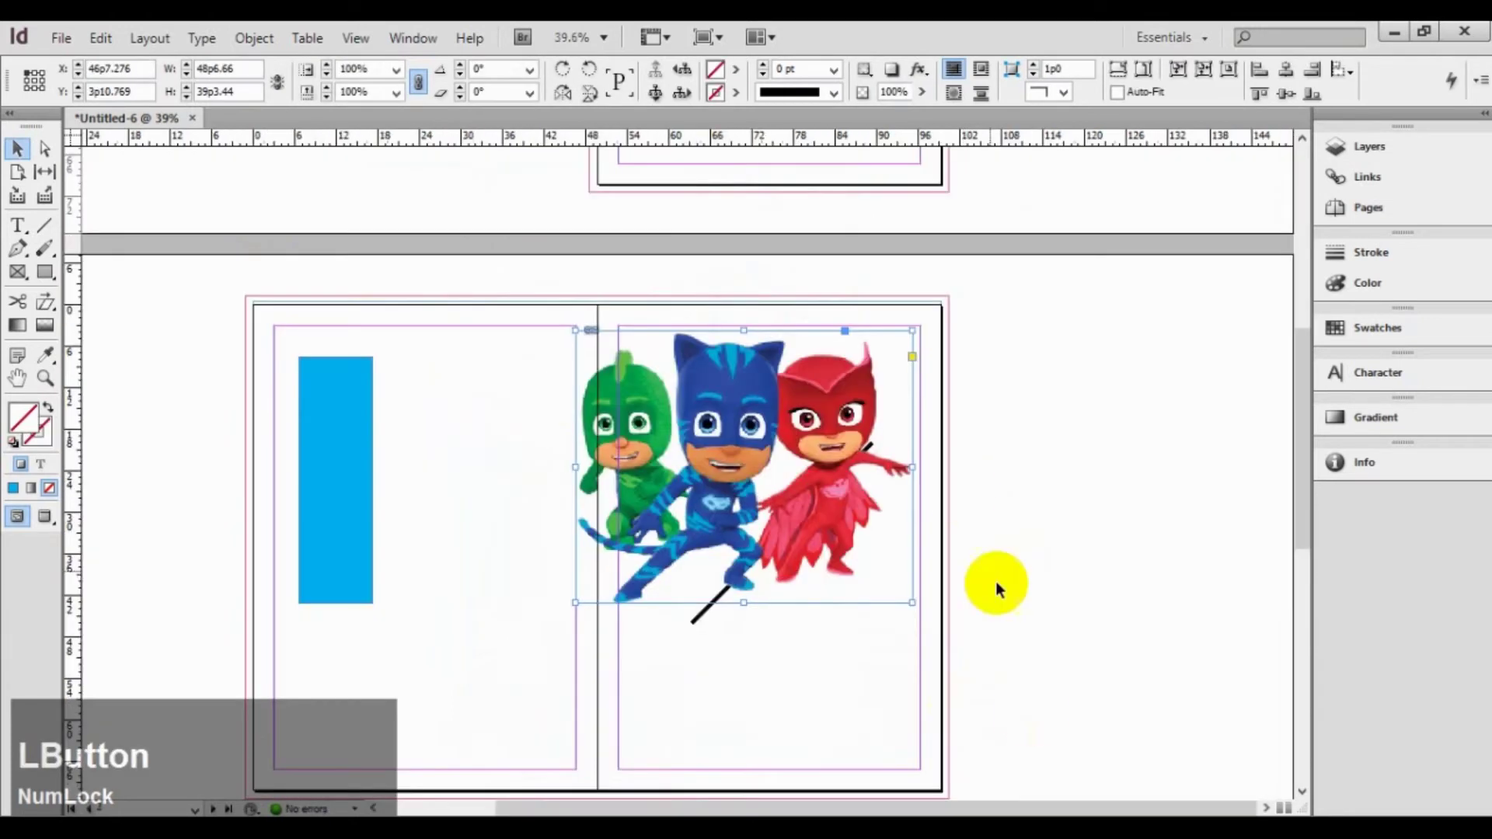
Scale the image down to about 31p7 by 25p7 and move it to the bottom of the spread's right page
drag(978, 254, 828, 383)
click(709, 412)
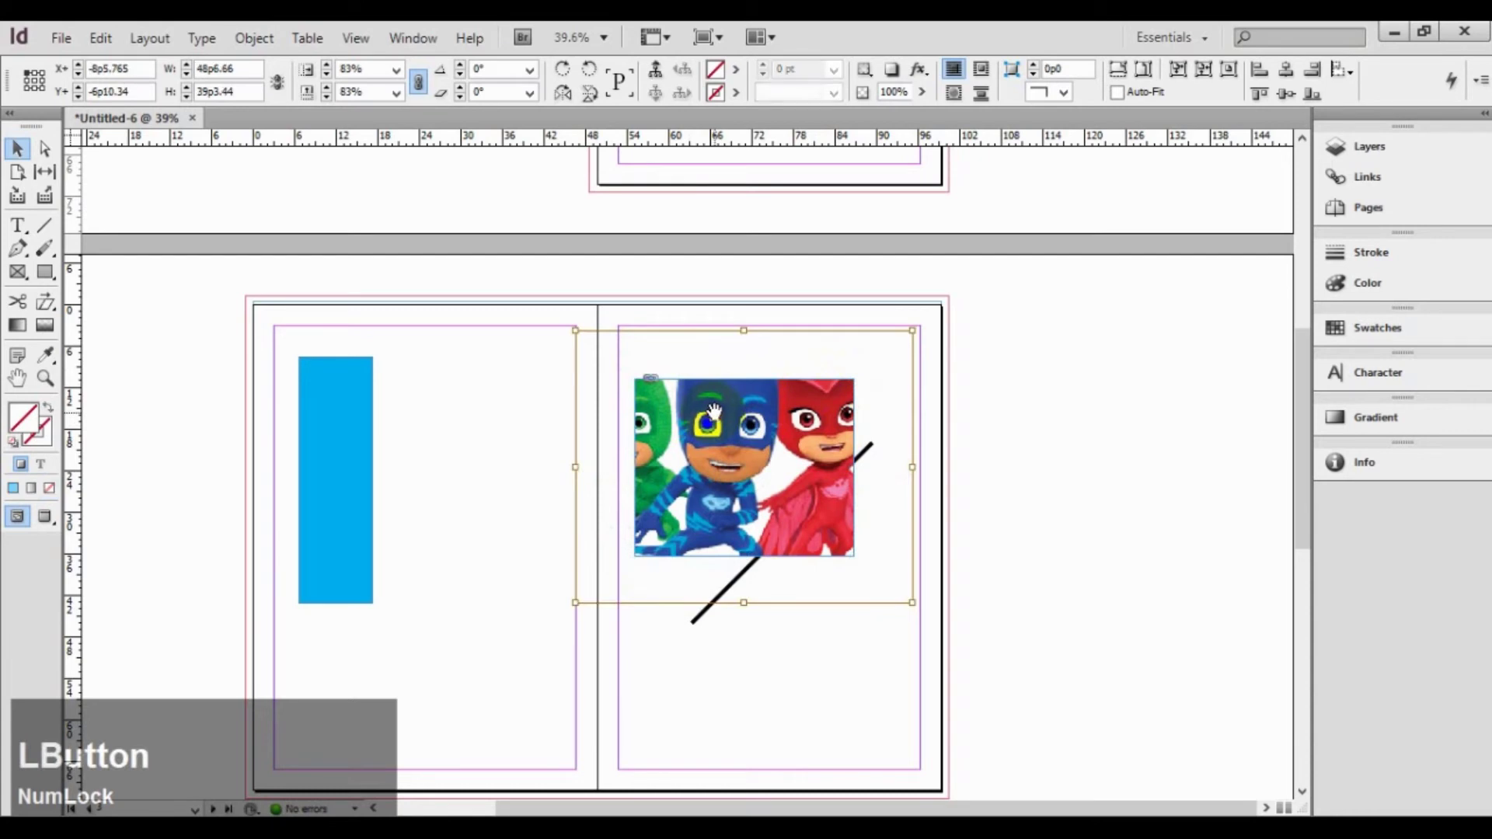
drag(914, 331, 816, 377)
click(737, 392)
drag(713, 440, 769, 646)
Move the diagonal line up so it clears the image on the right page, and deselect it
click(866, 501)
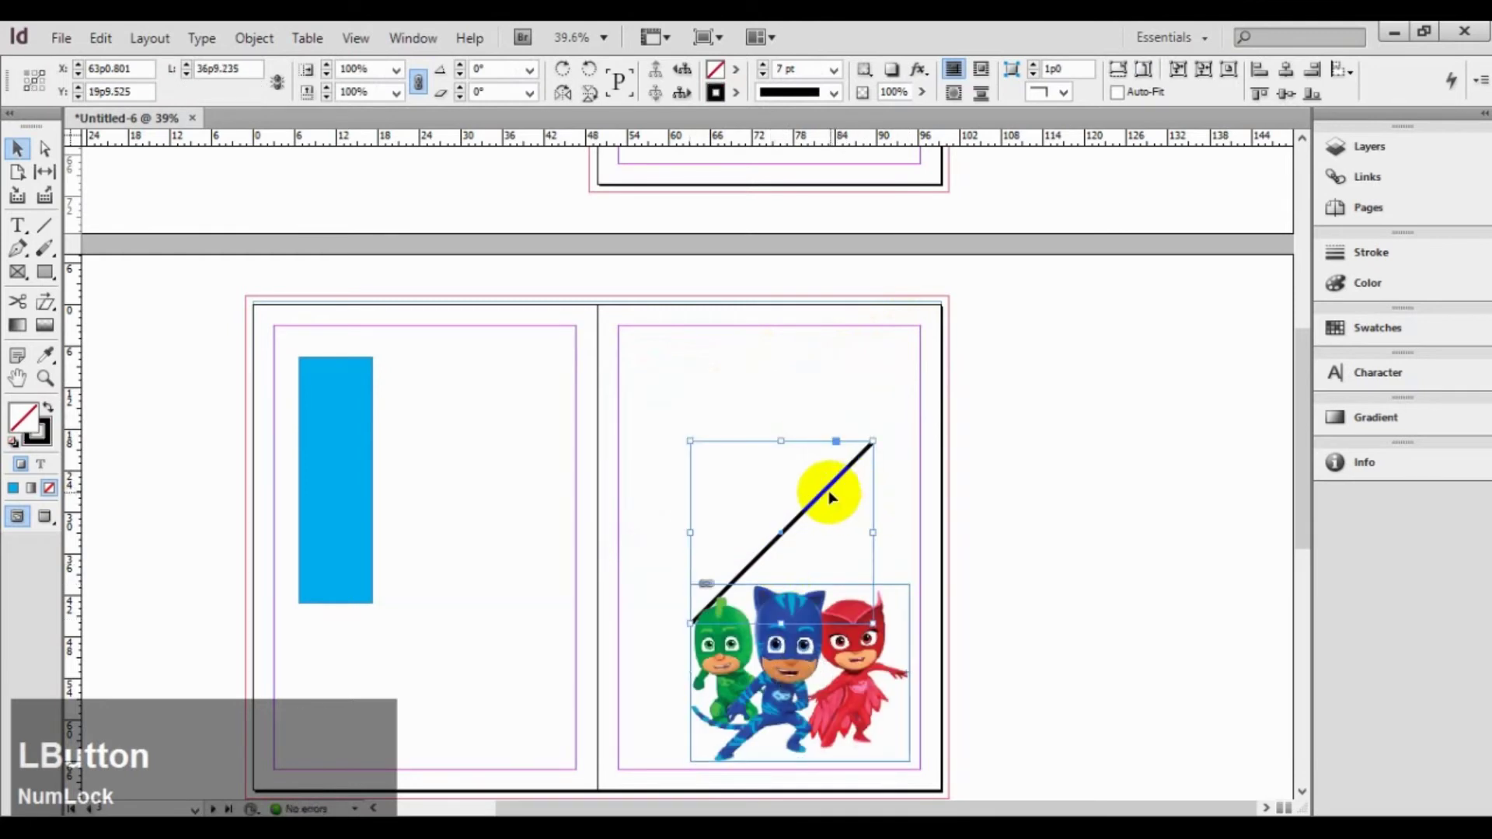
drag(830, 498, 817, 412)
click(1037, 448)
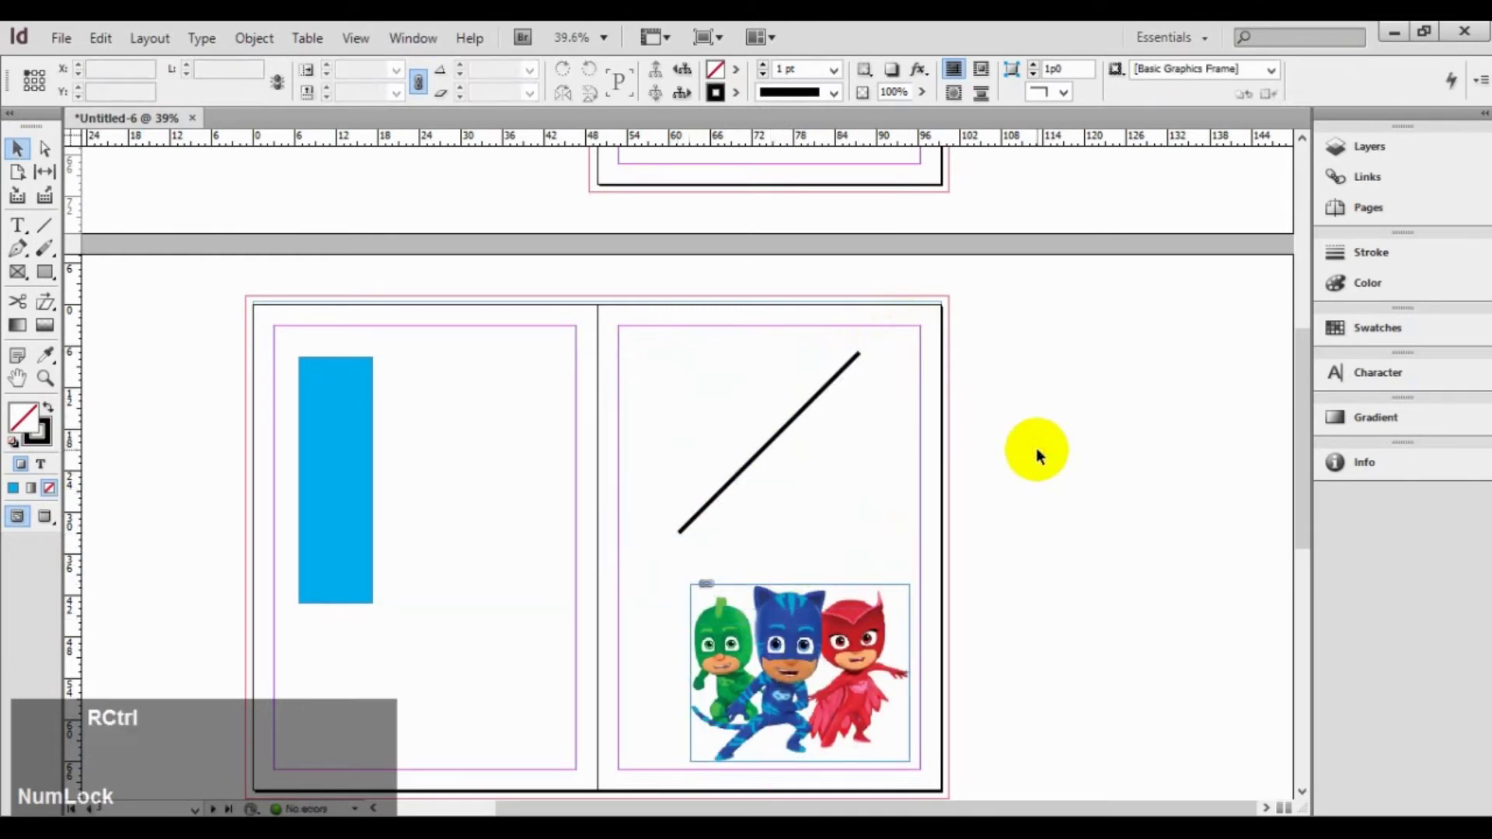
Collect the black ellipse, the dotted ellipse and the blue freeform shape from the first page with the Content Collector tool
key(ctrl+minus)
key(ctrl+minus)
key(ctrl+space)
drag(475, 181, 684, 446)
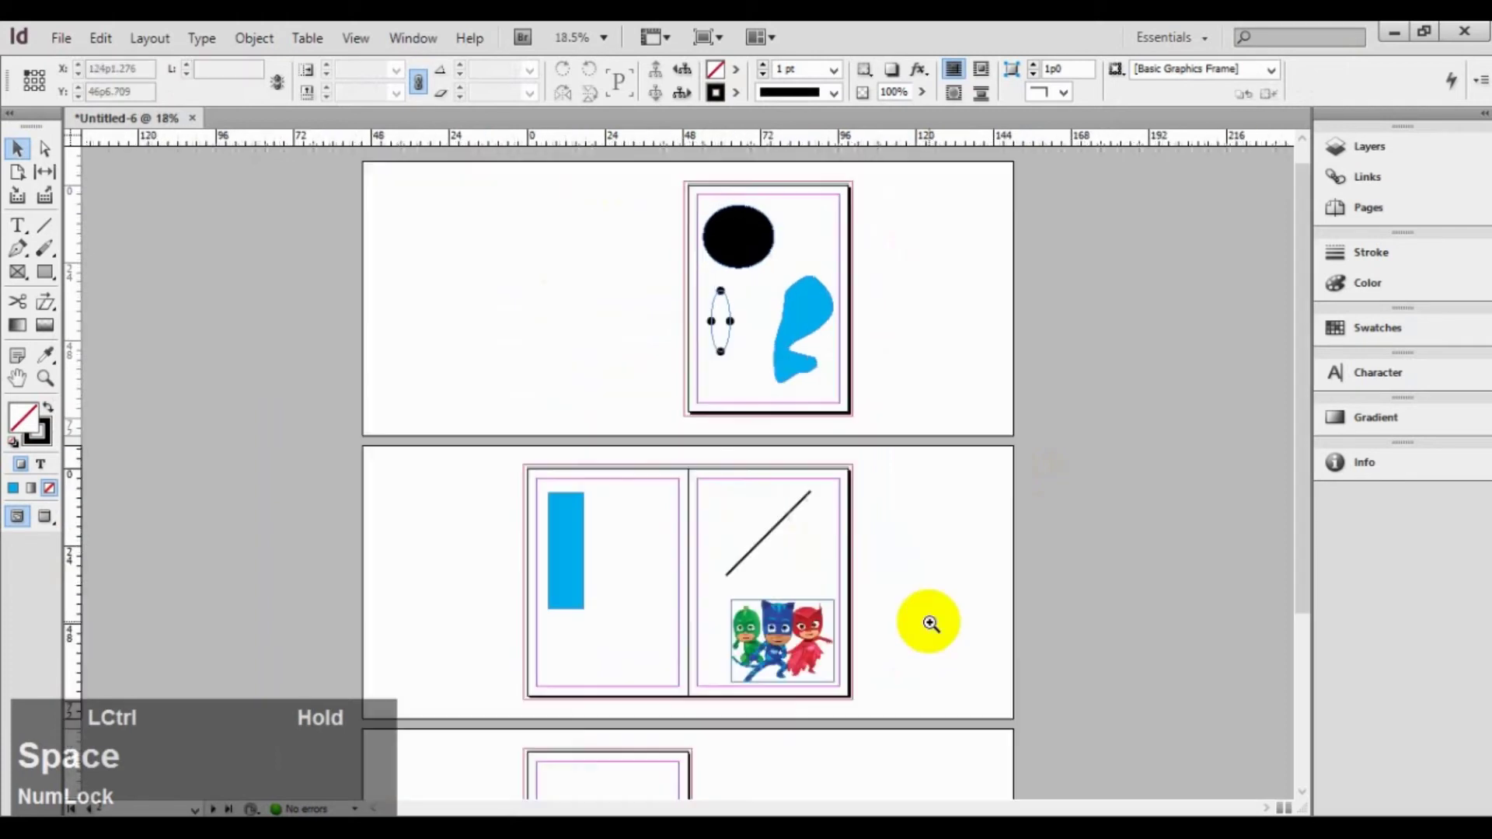
click(17, 198)
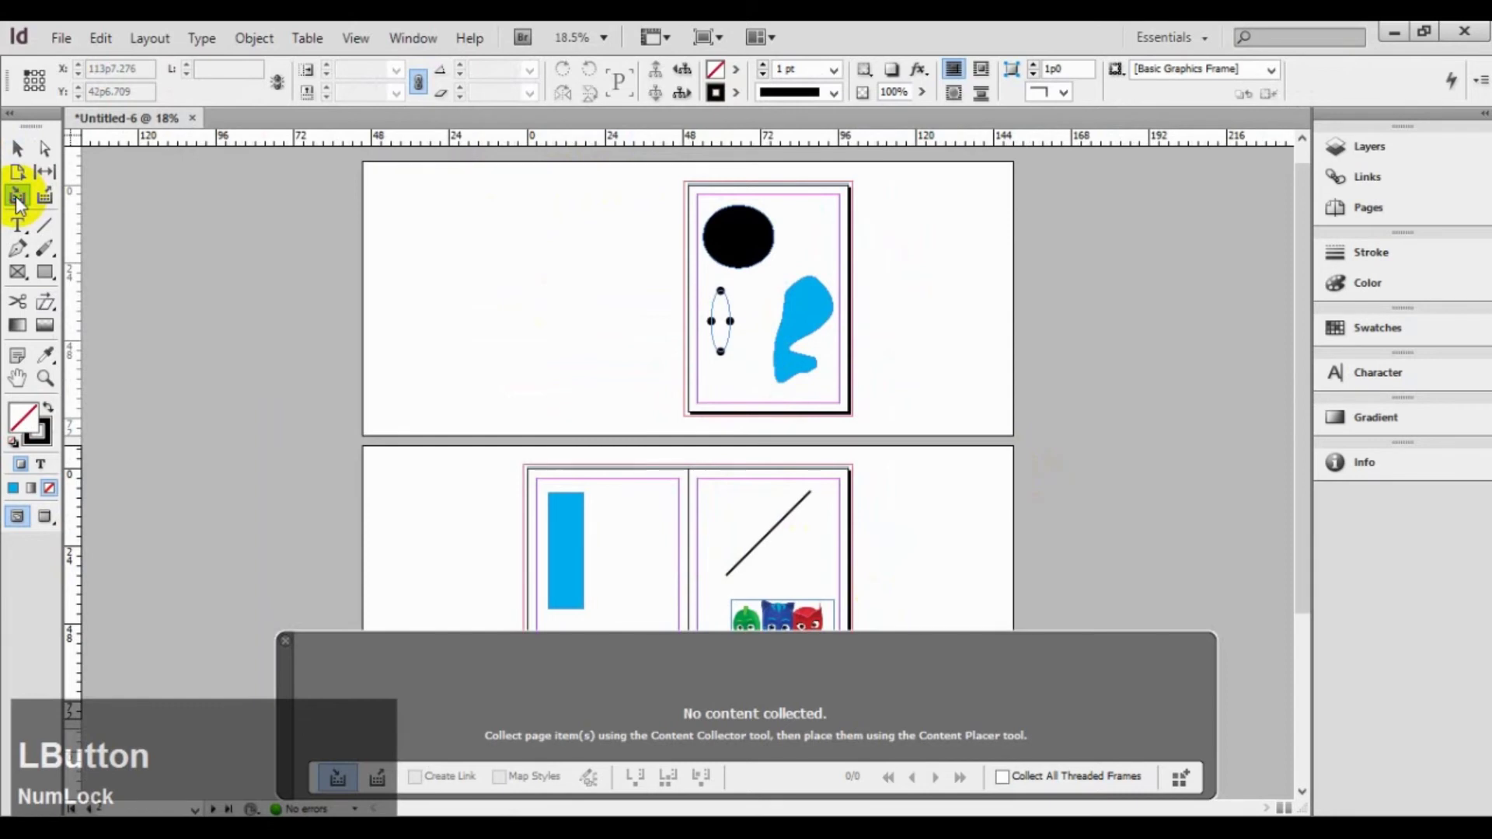
click(735, 243)
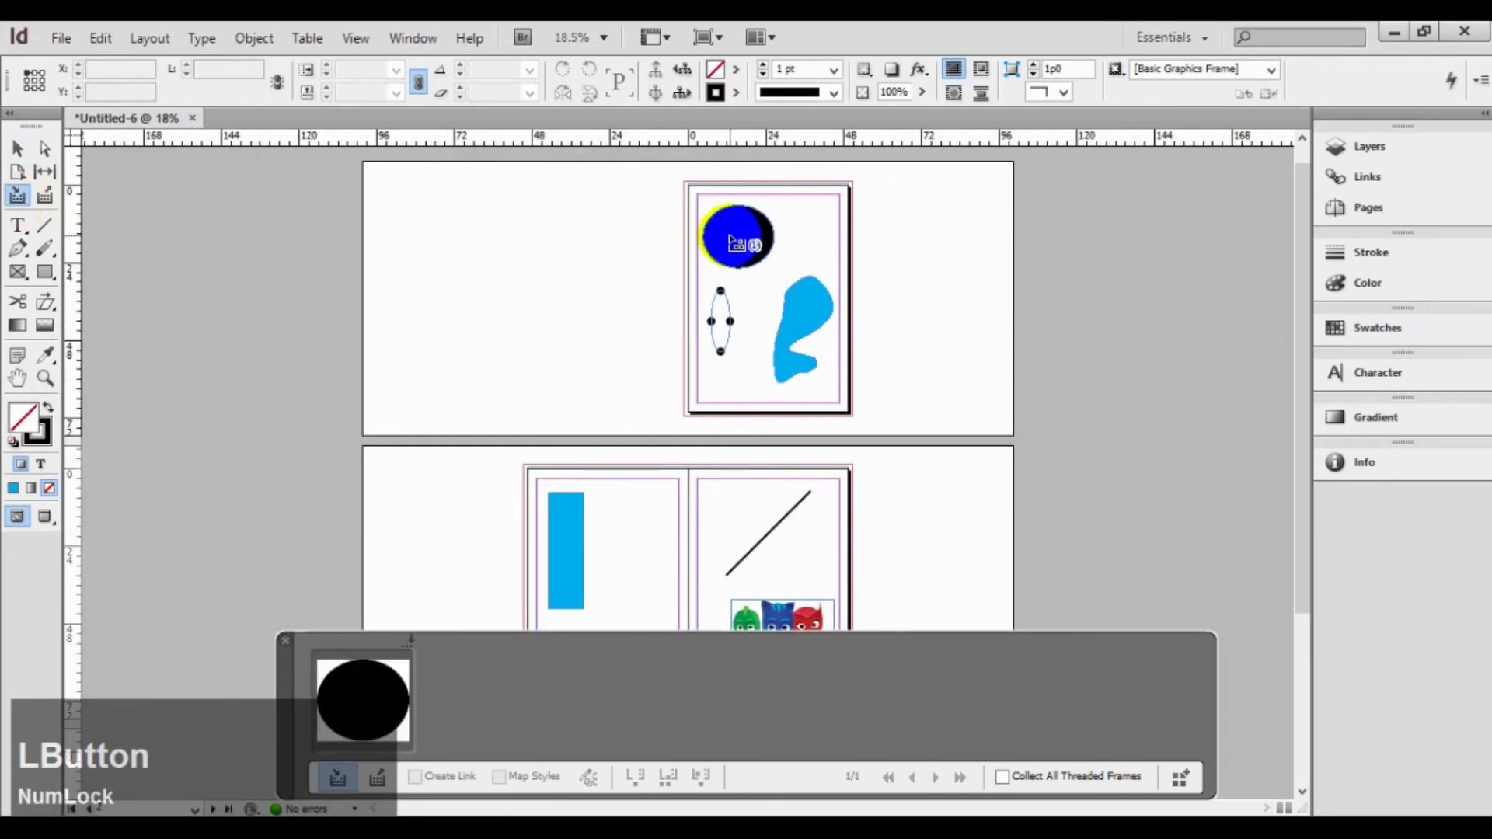
key(ctrl+space)
drag(684, 213, 926, 433)
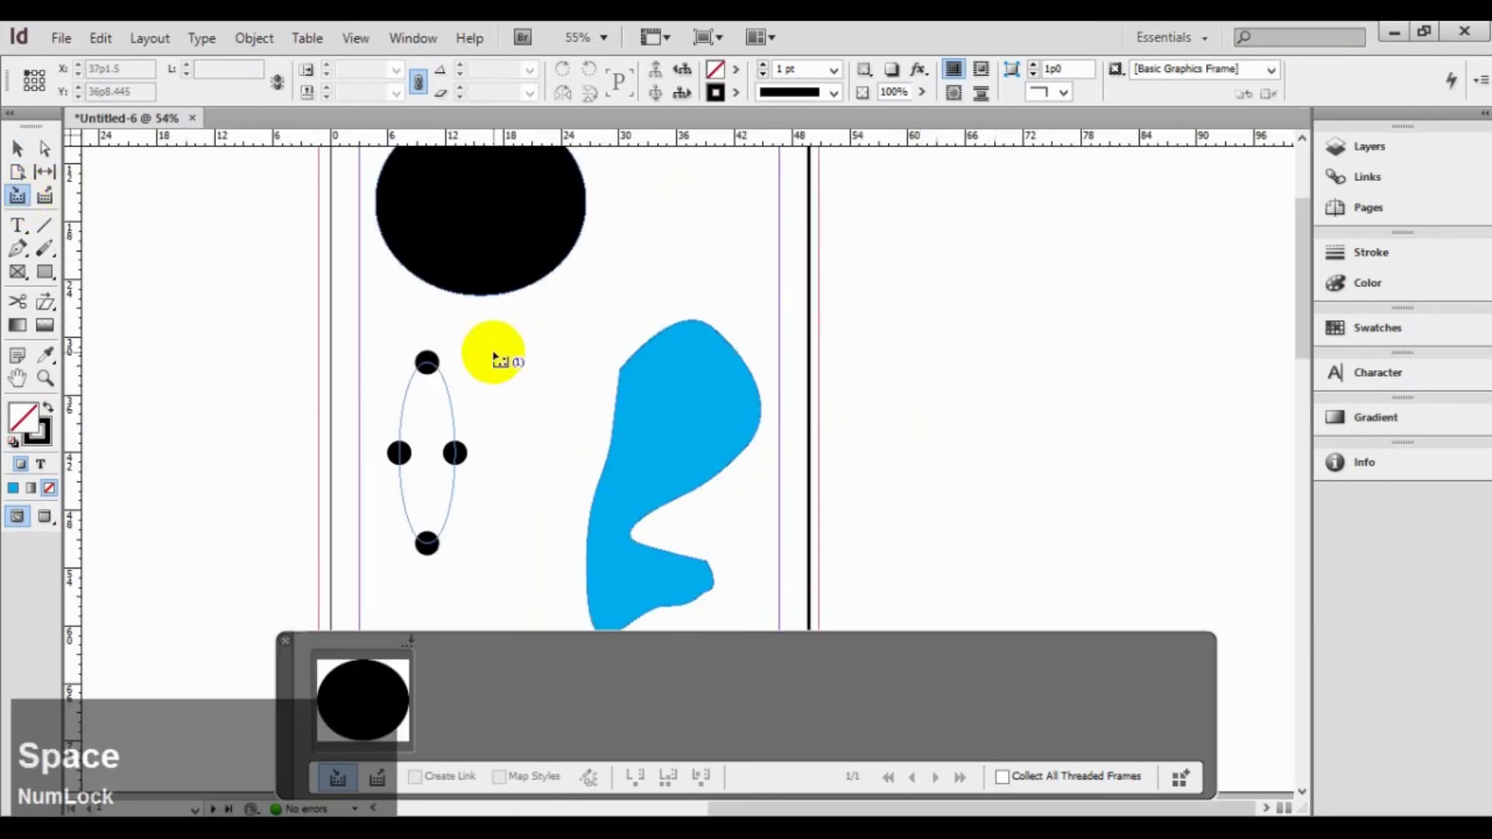
click(427, 364)
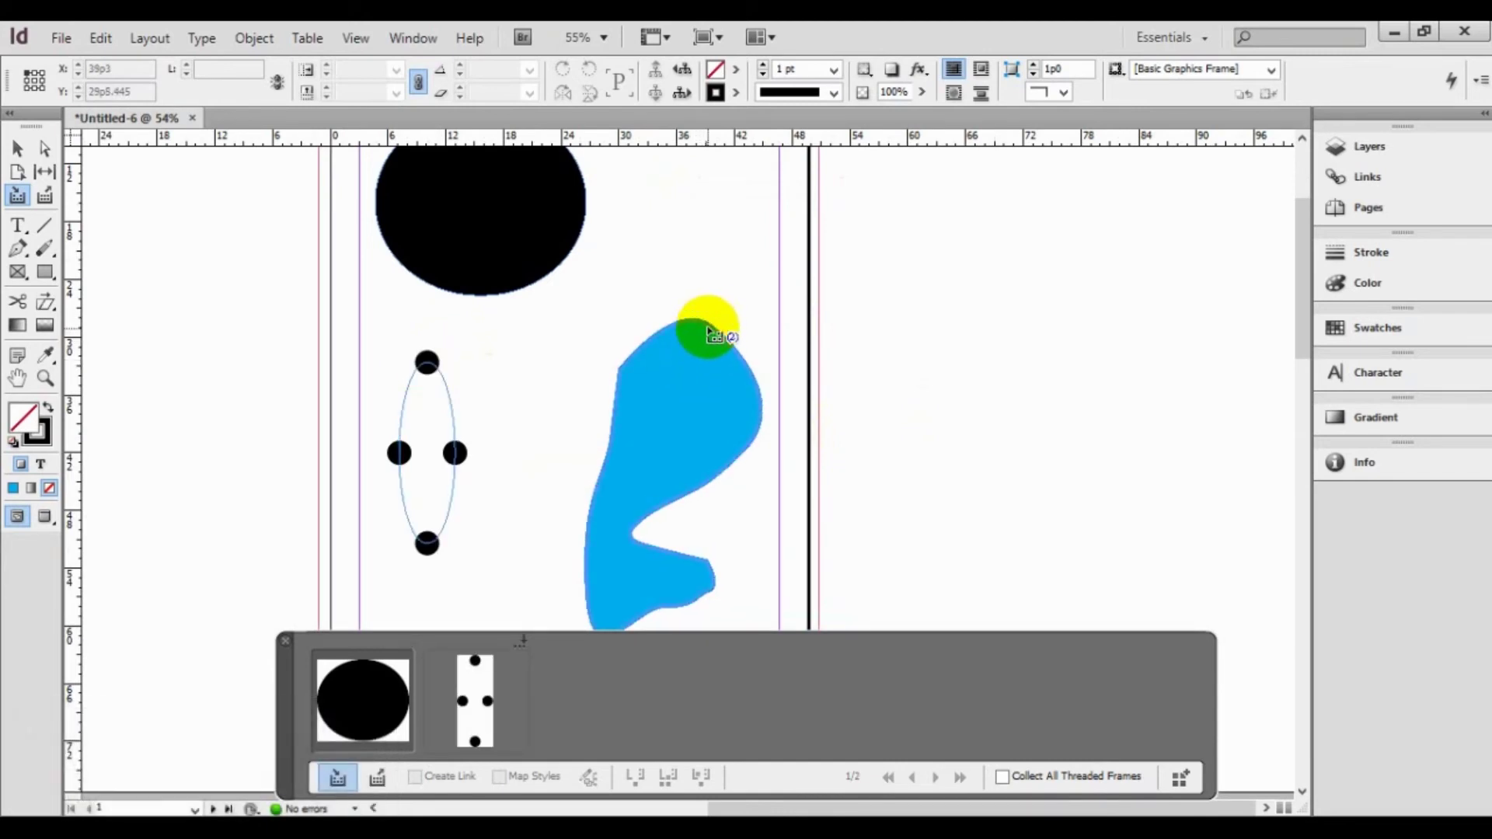
click(714, 334)
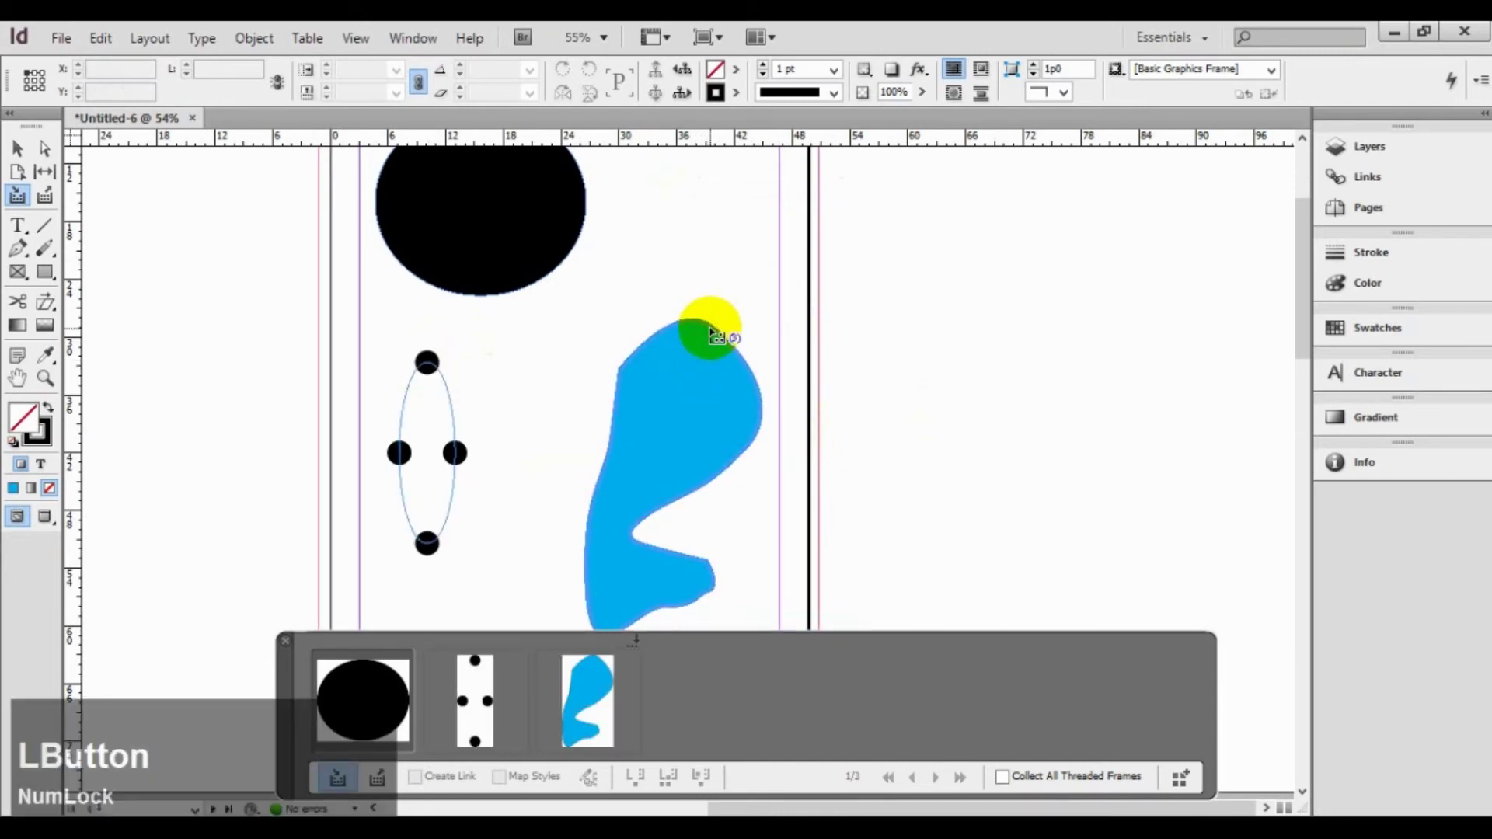
Add the blue rectangle, the diagonal line and the character image from the two-page spread to the collected content
key(space)
drag(497, 603, 676, 383)
drag(485, 543, 632, 383)
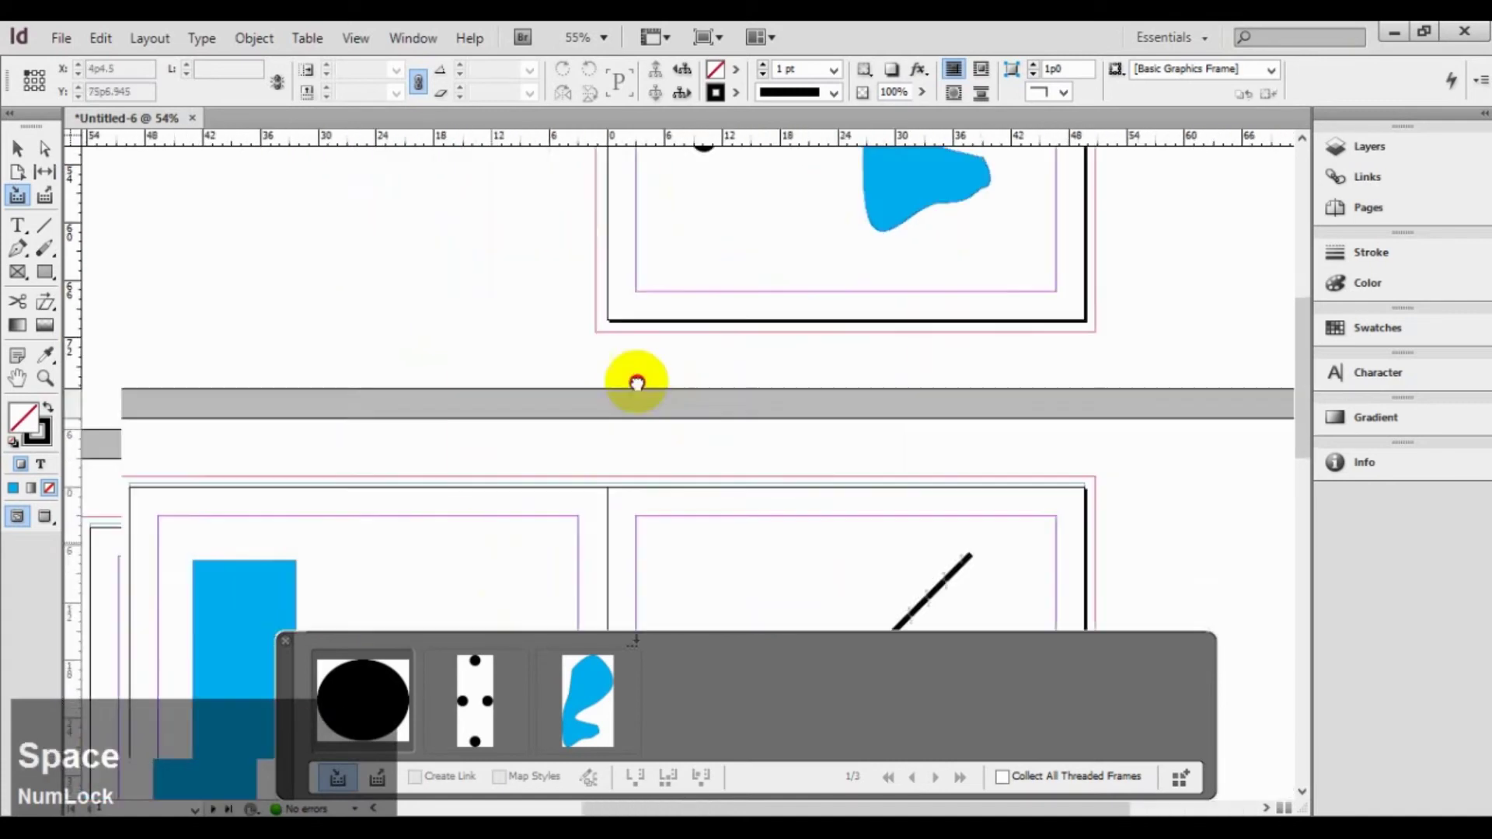
drag(445, 580, 630, 295)
click(450, 377)
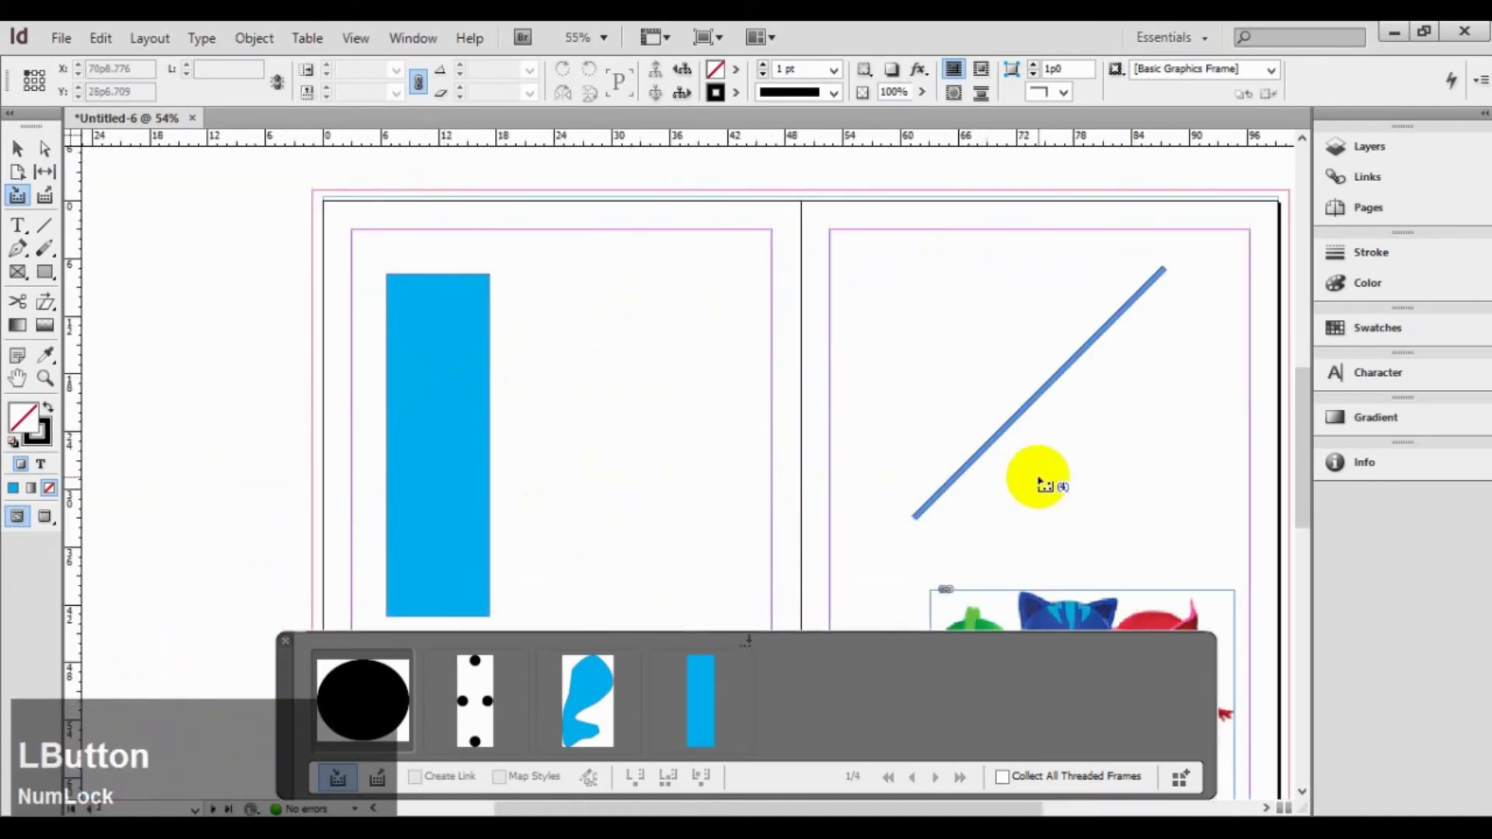
click(1010, 432)
key(space)
drag(817, 519, 677, 233)
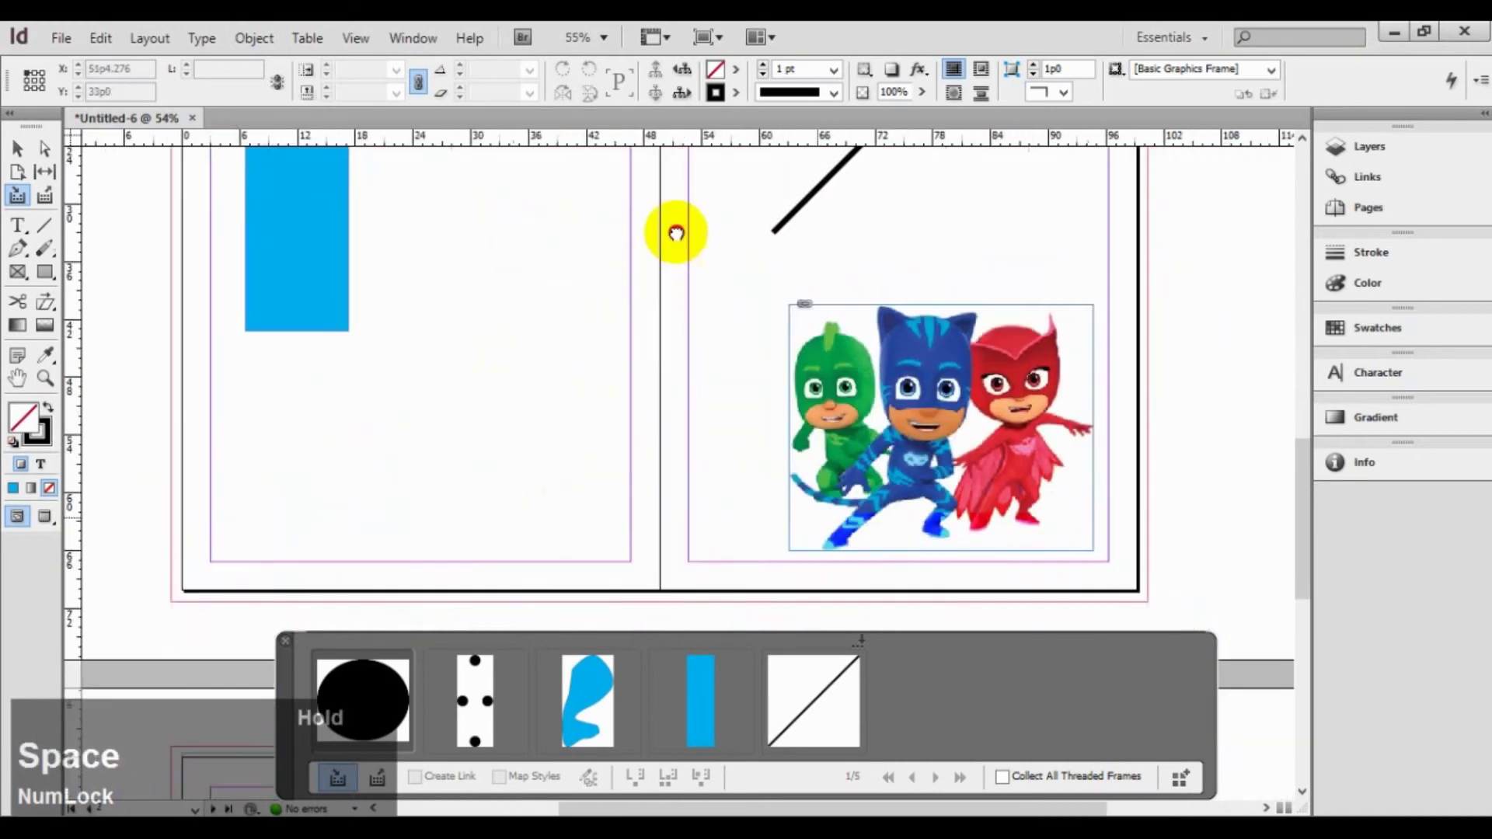
click(955, 367)
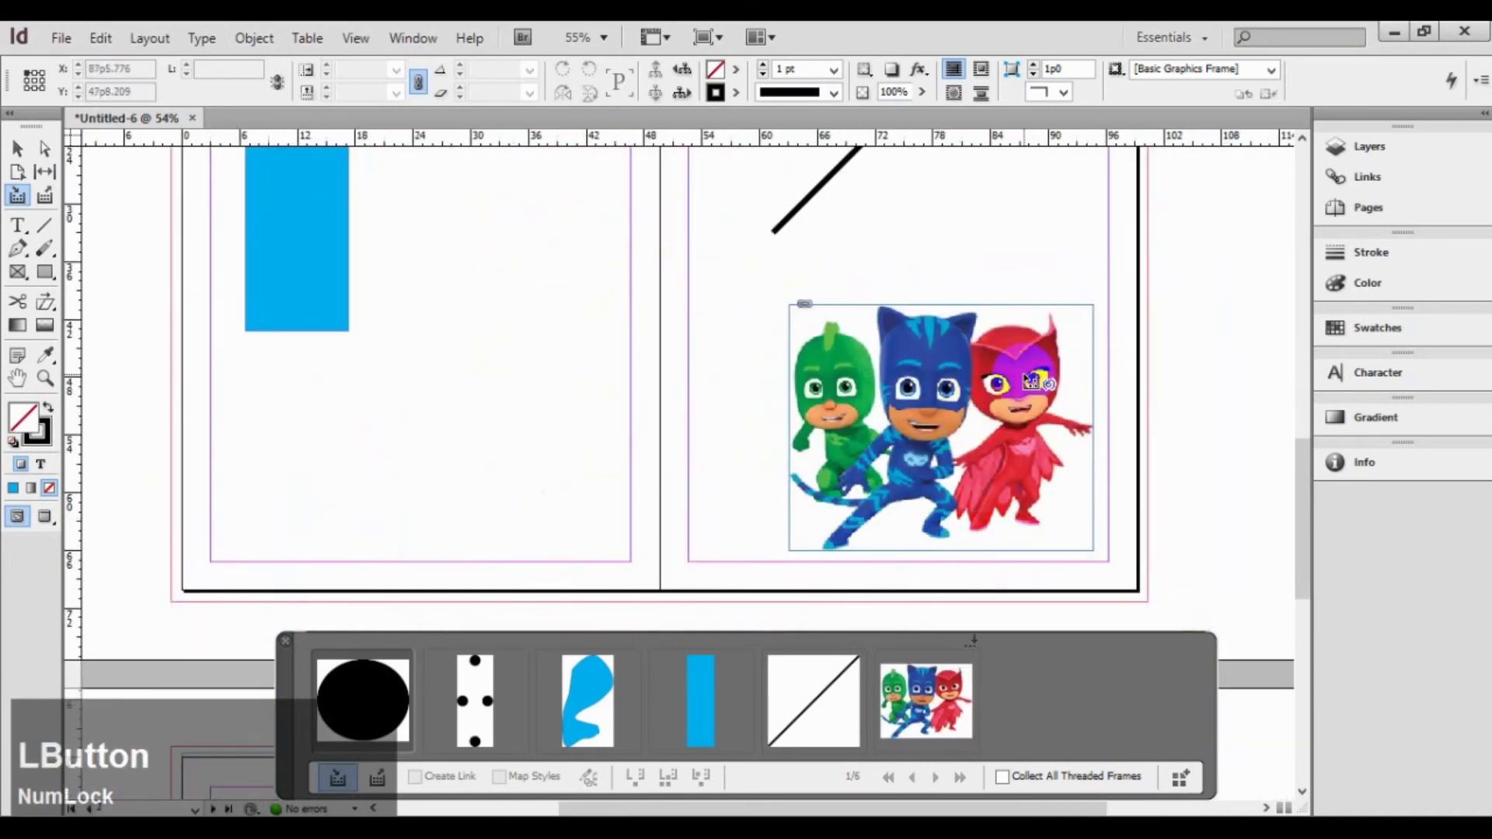
Place the collected black ellipse, dotted ellipse and freeform shape across the top of the empty fourth page with the Content Placer tool
key(ctrl+minus)
key(ctrl+minus)
key(ctrl+minus)
key(ctrl+minus)
key(ctrl+minus)
key(ctrl+minus)
key(ctrl+space)
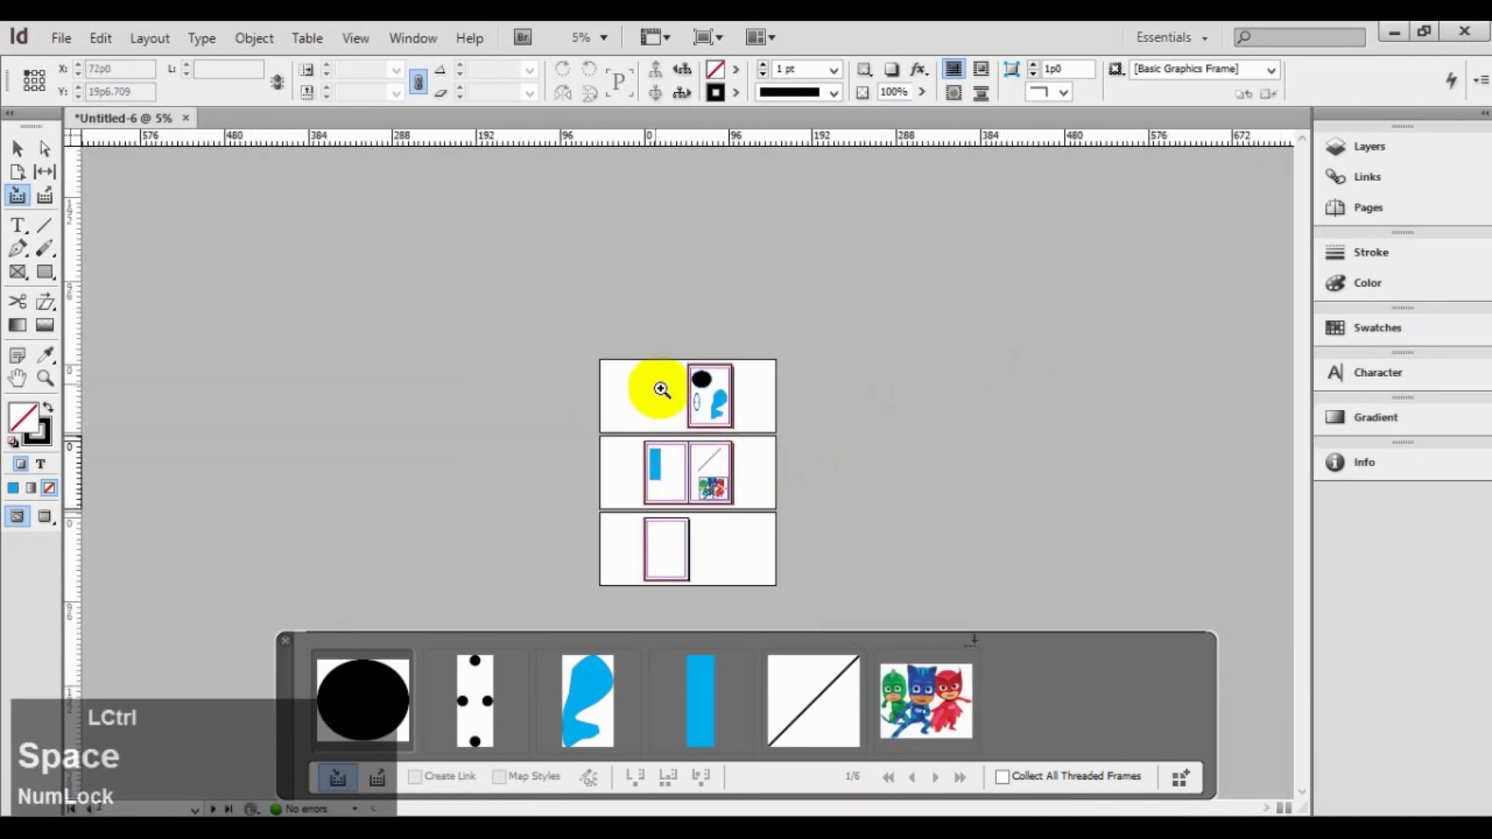
drag(806, 550, 570, 355)
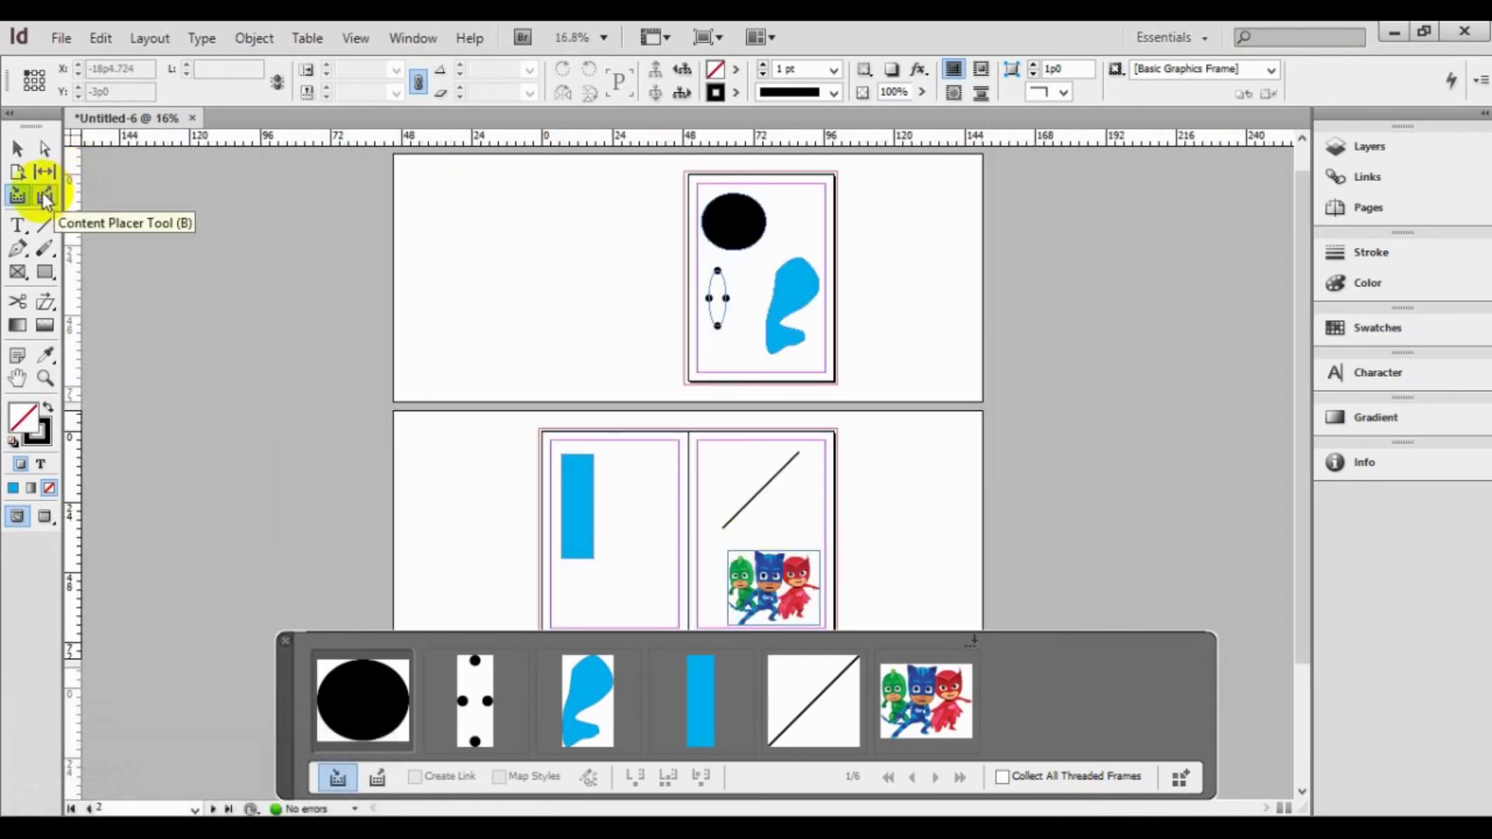
click(45, 198)
key(space)
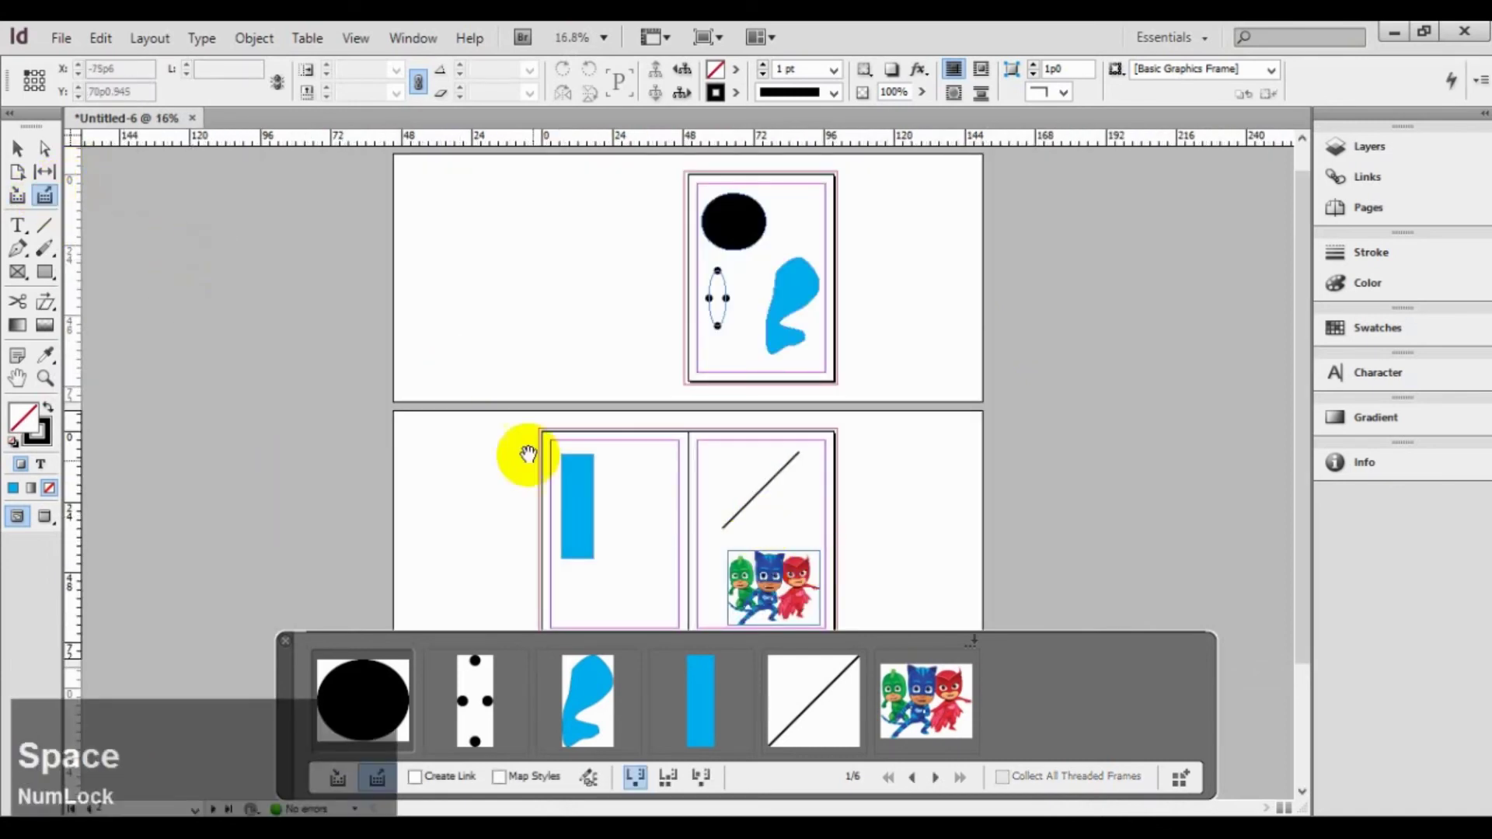
drag(526, 449, 583, 183)
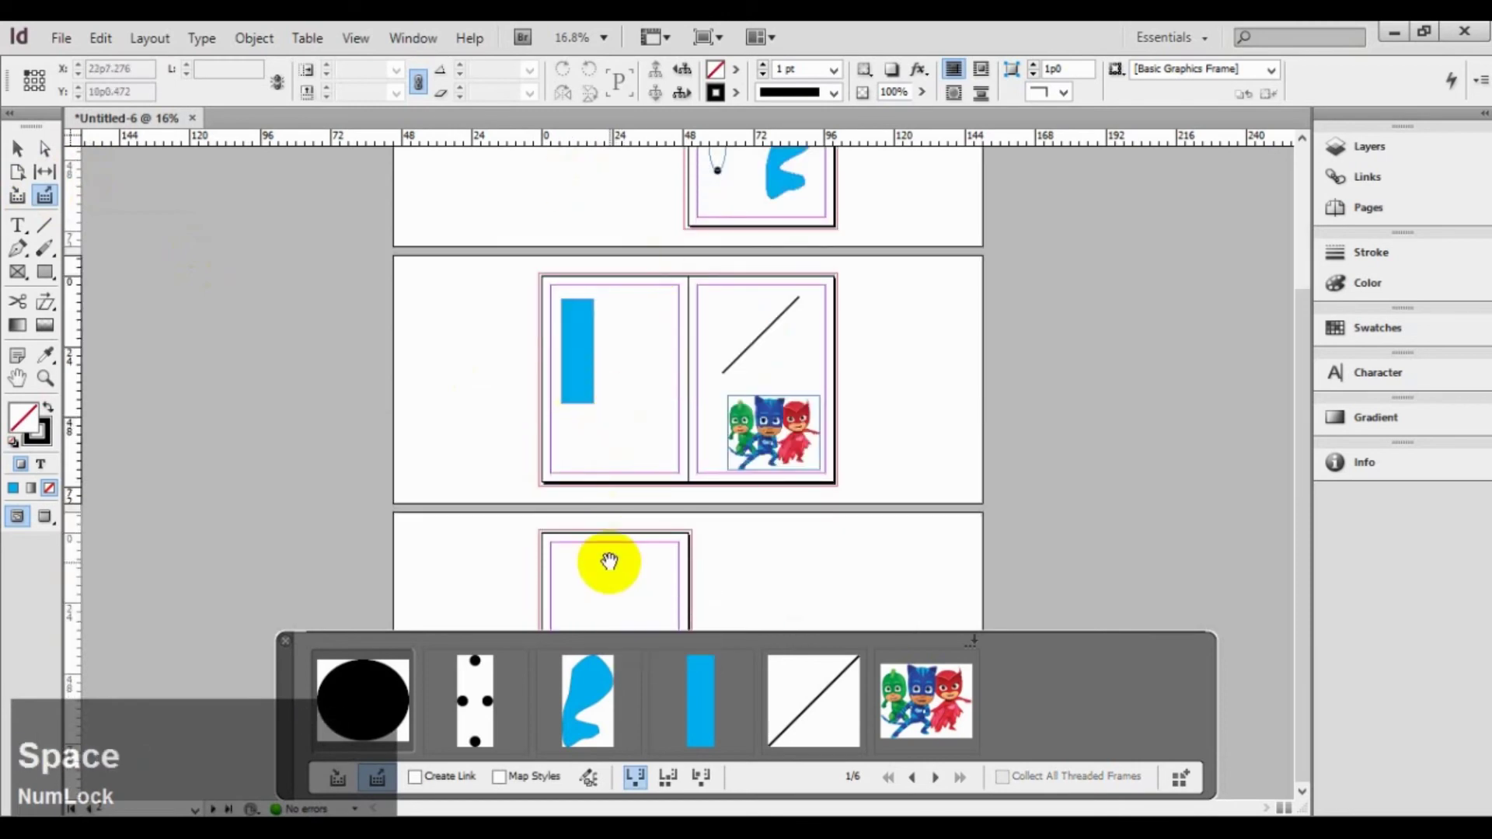
scroll(706, 459, up, 3)
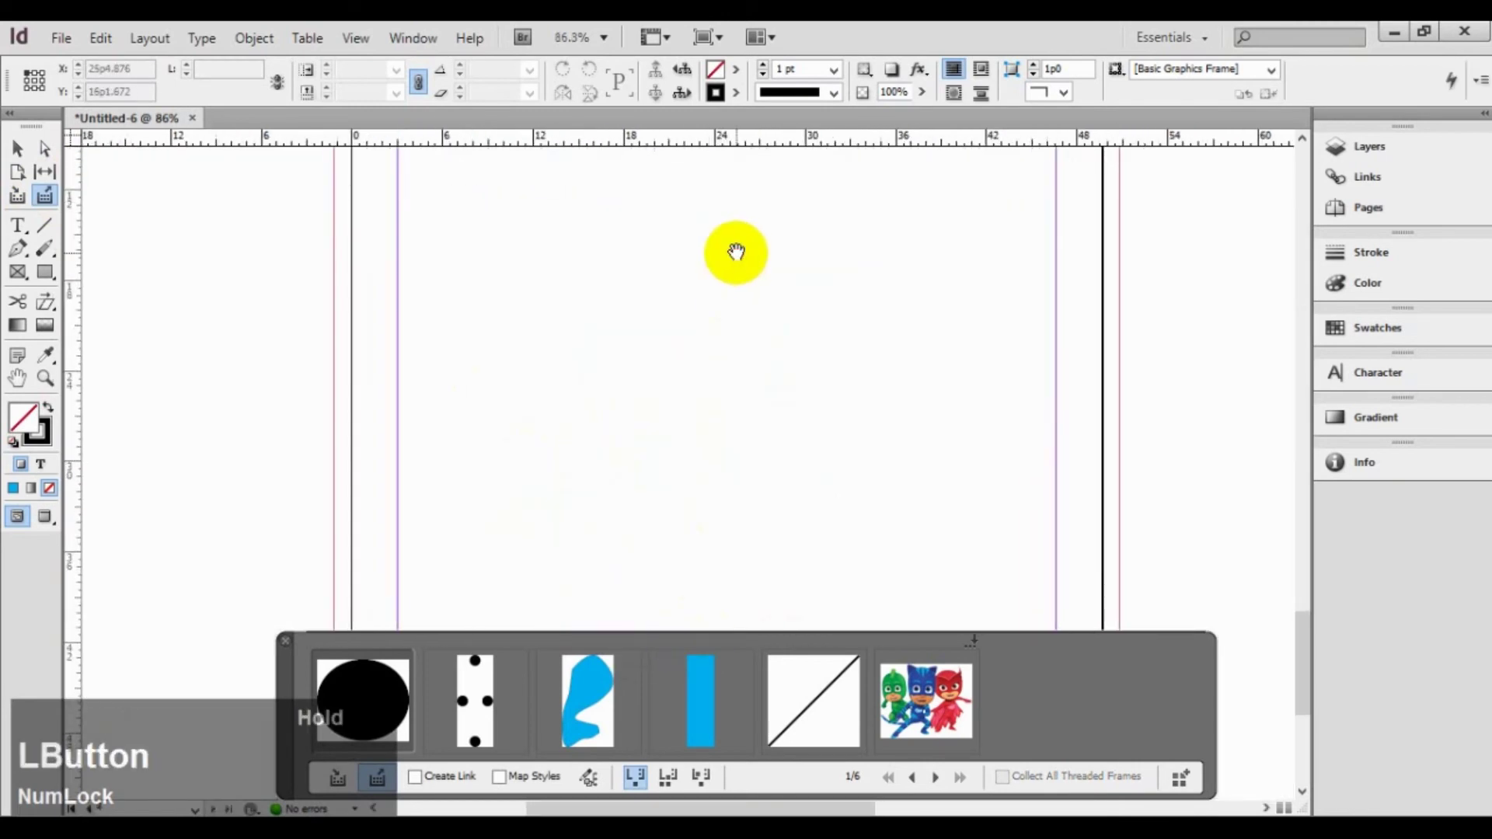
scroll(839, 268, down, 2)
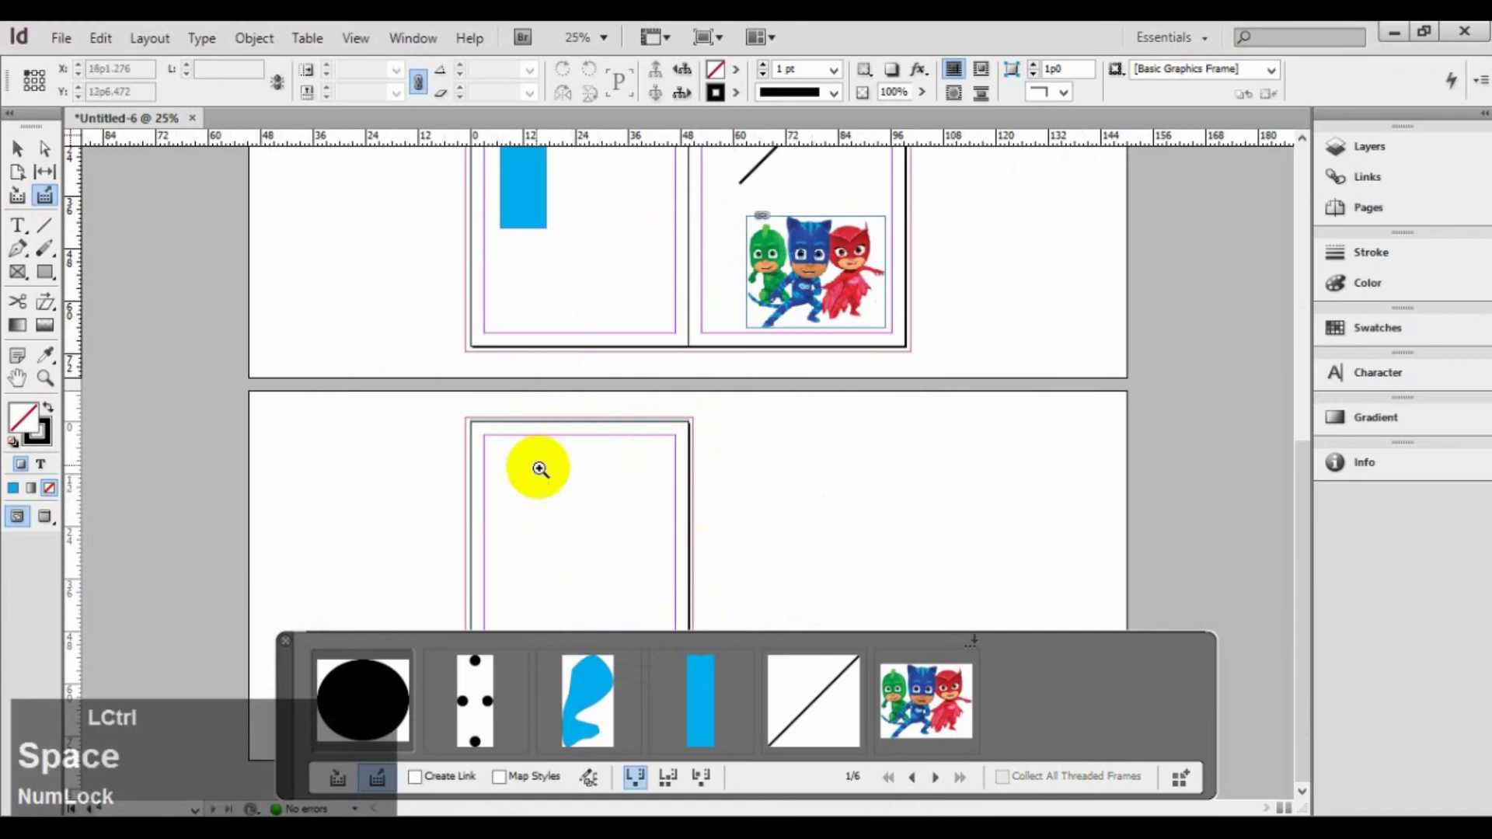
drag(426, 391, 775, 645)
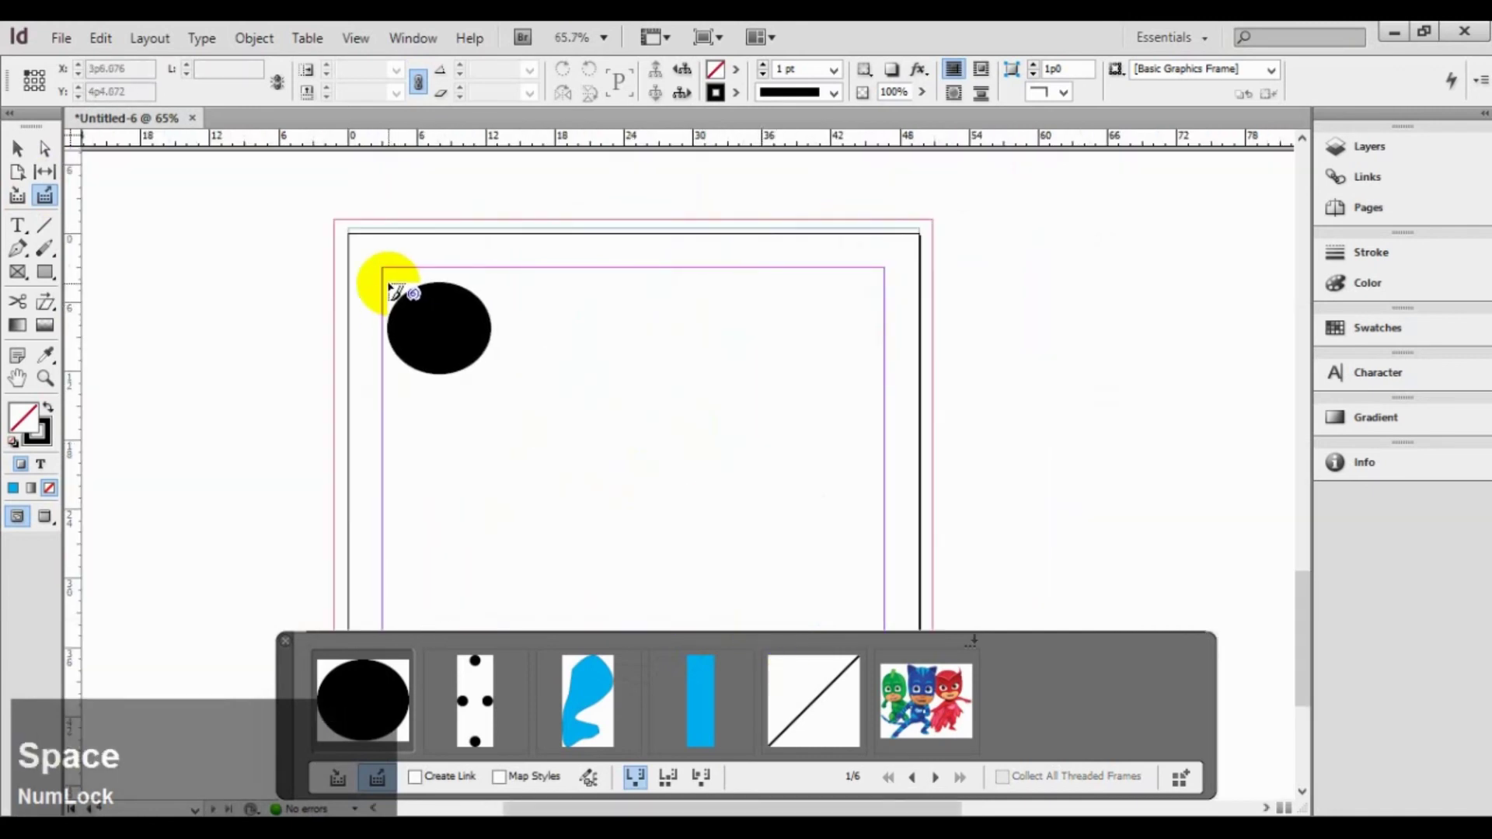
click(388, 283)
click(682, 318)
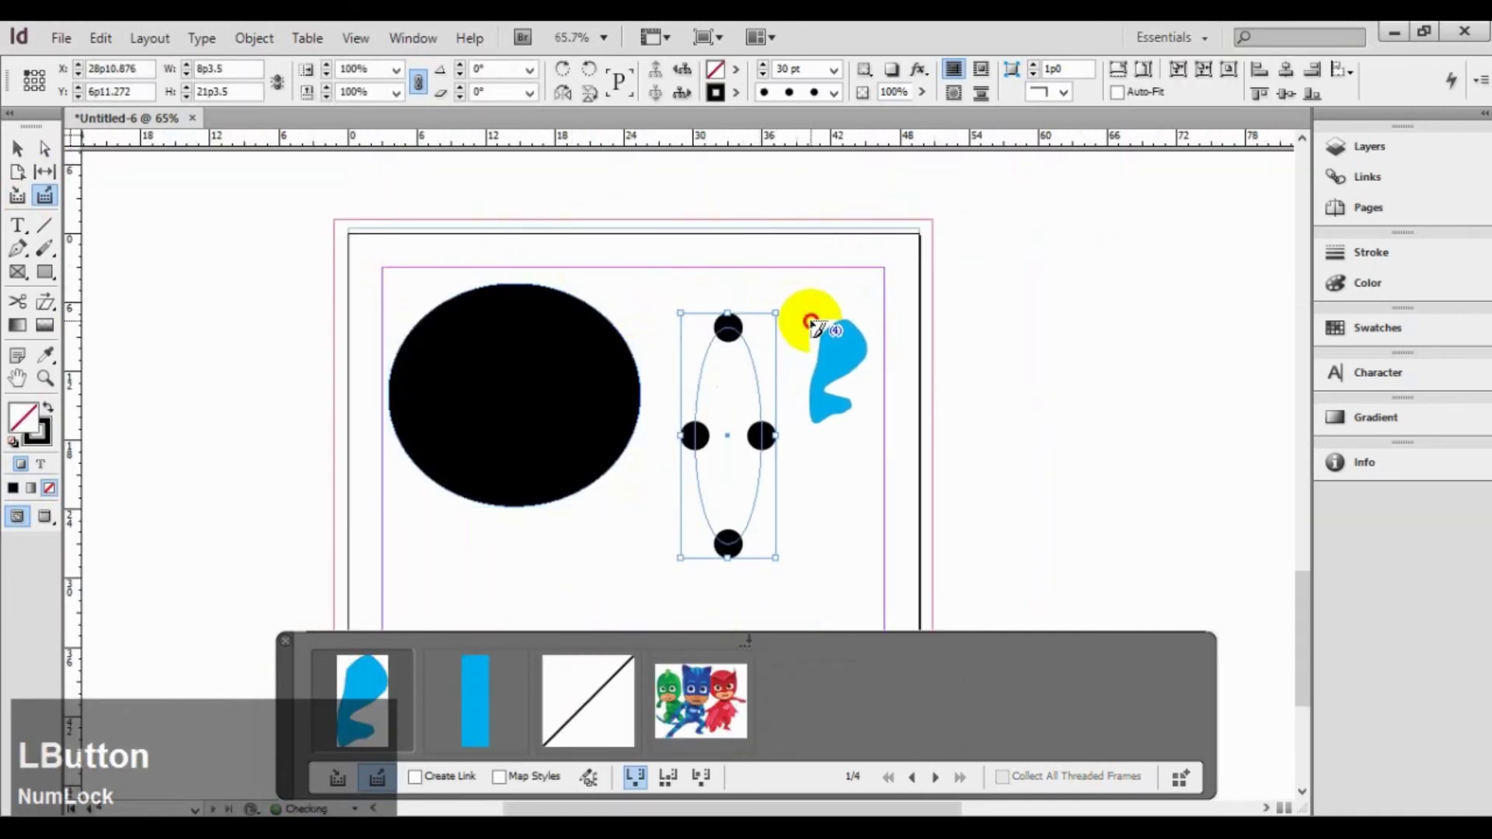
click(811, 317)
Place the collected blue rectangle and diagonal line side by side below the shapes on the fourth page
drag(577, 528, 609, 293)
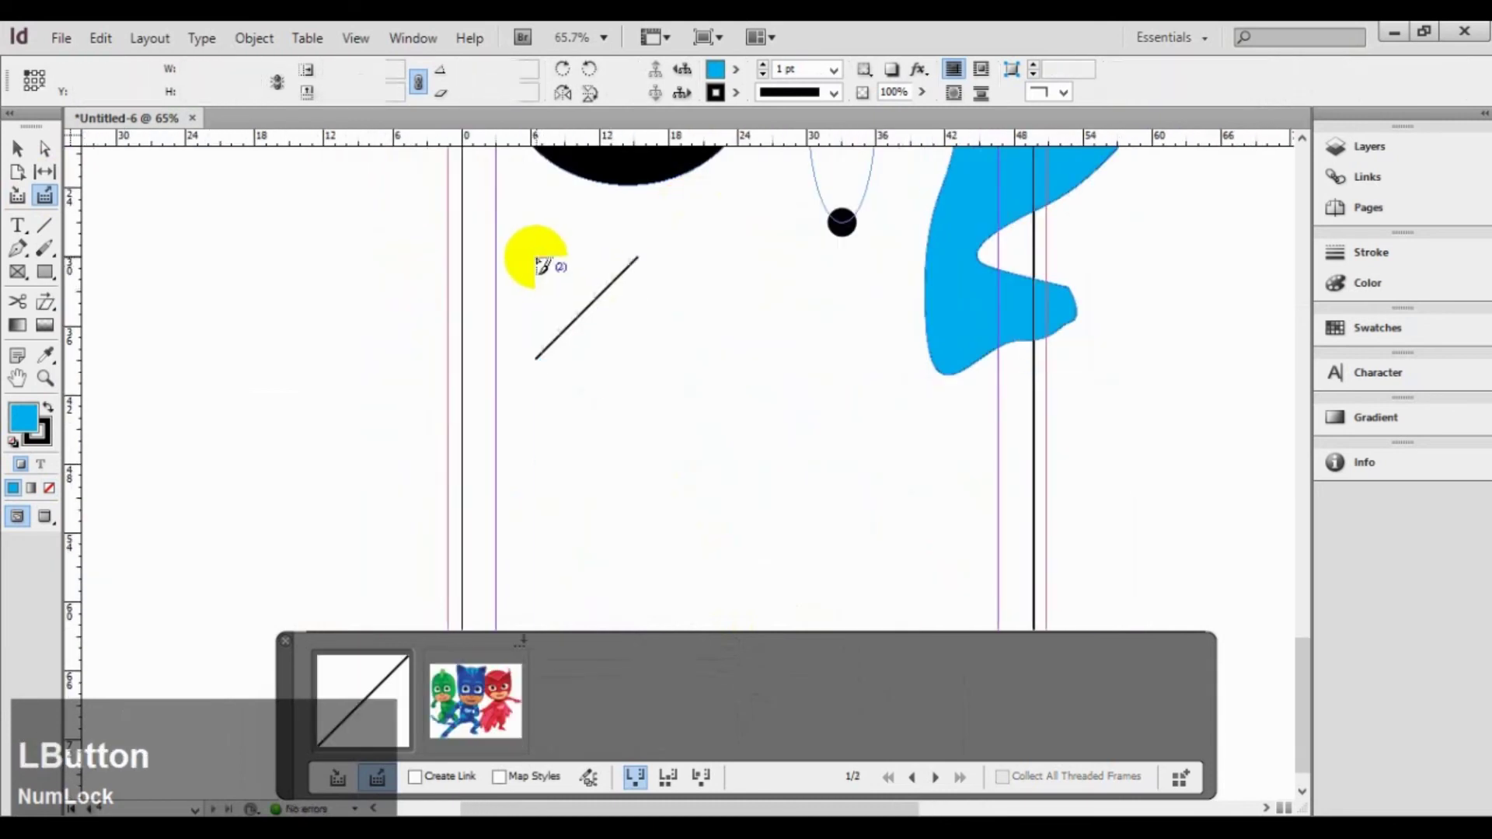
drag(533, 260, 652, 631)
drag(800, 417, 730, 303)
click(692, 278)
Place the collected character image over the blue rectangle on the fourth page, and undo that placement
click(407, 300)
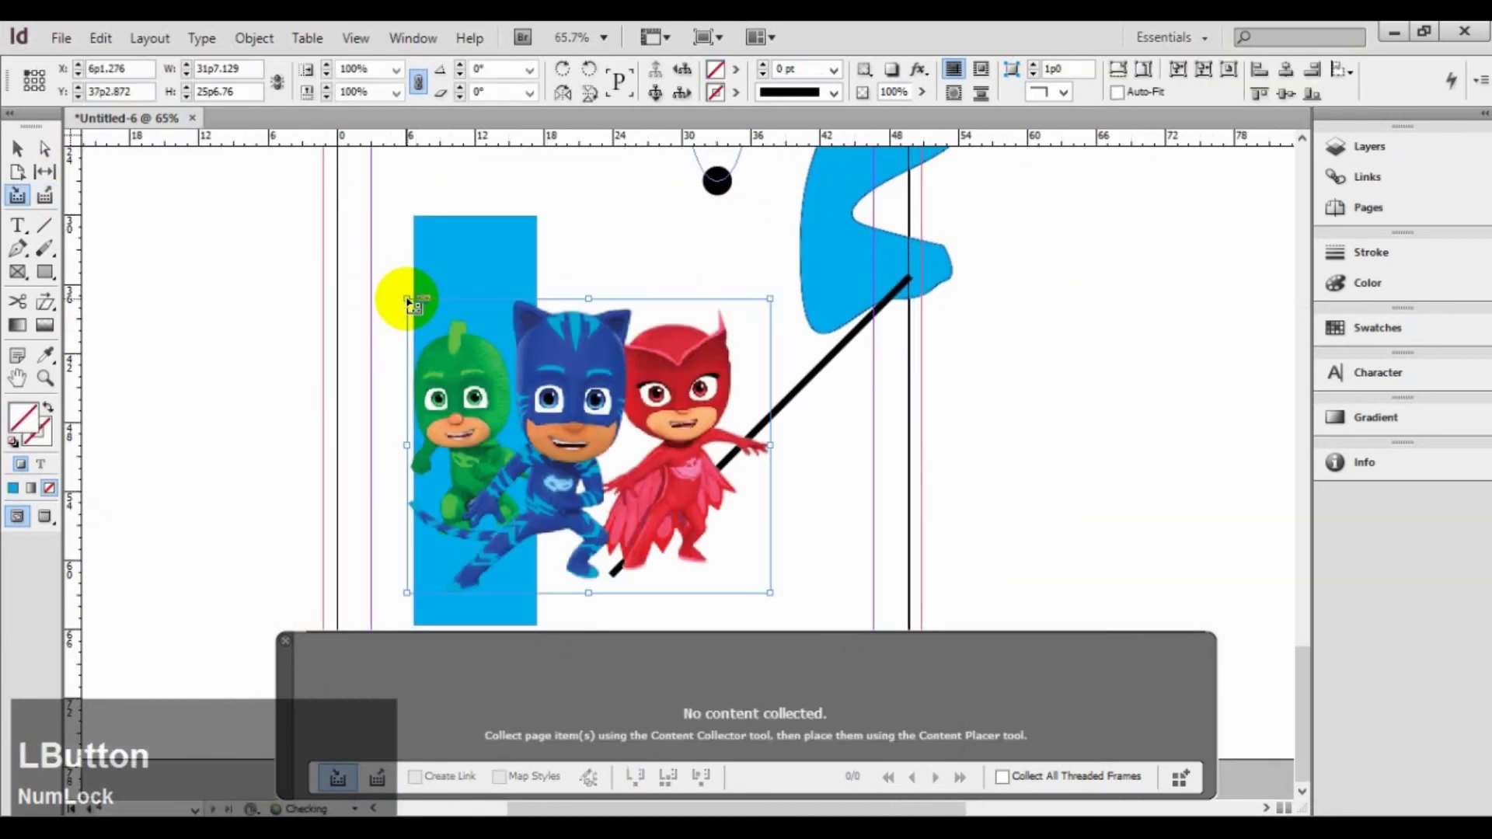
key(ctrl+z)
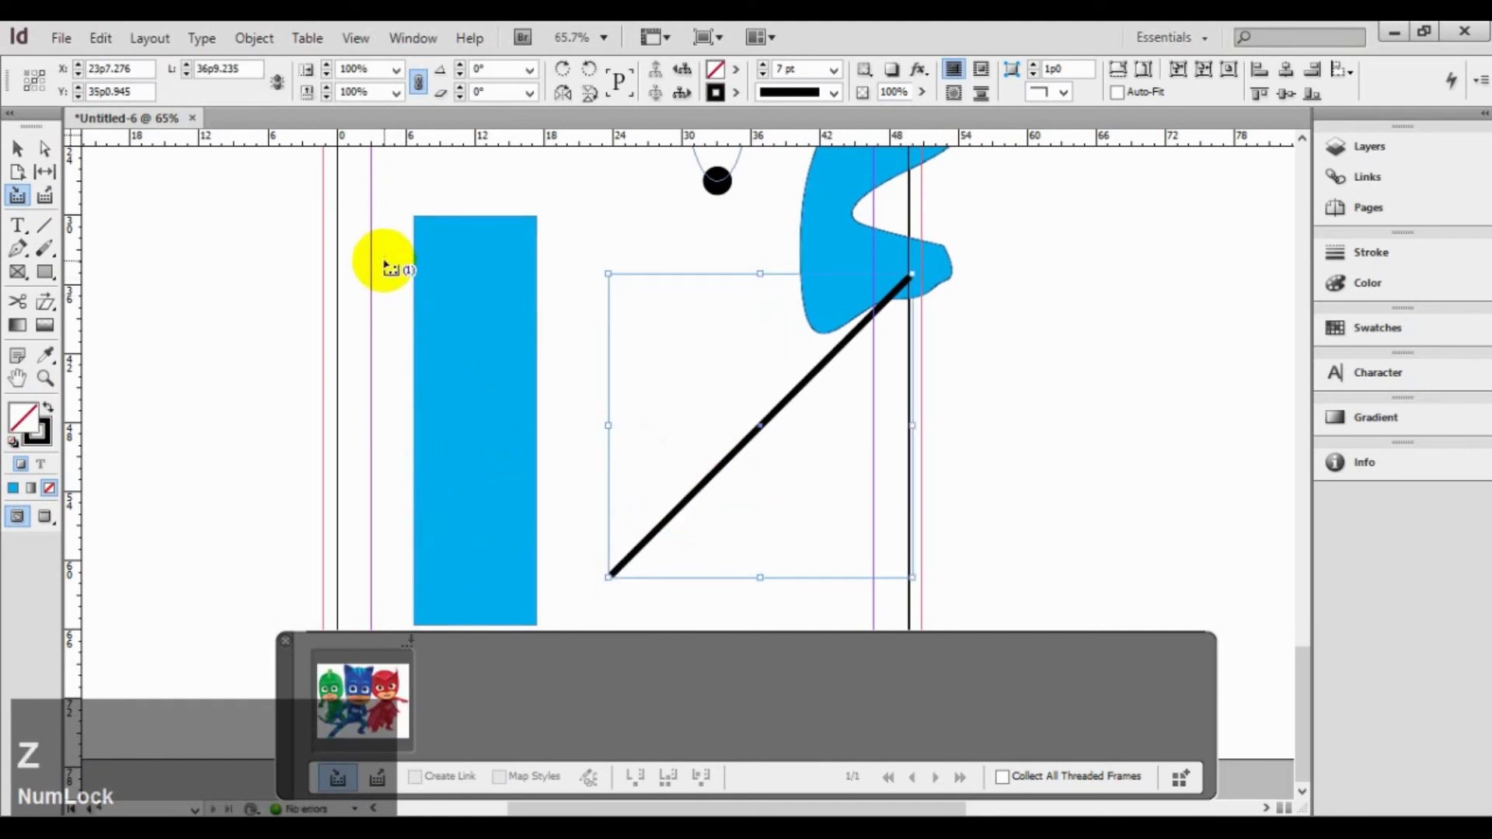
Add the fourth page's blue rectangle to the collected content, undo that addition and leave the Content Collector tool with nothing selected
click(500, 389)
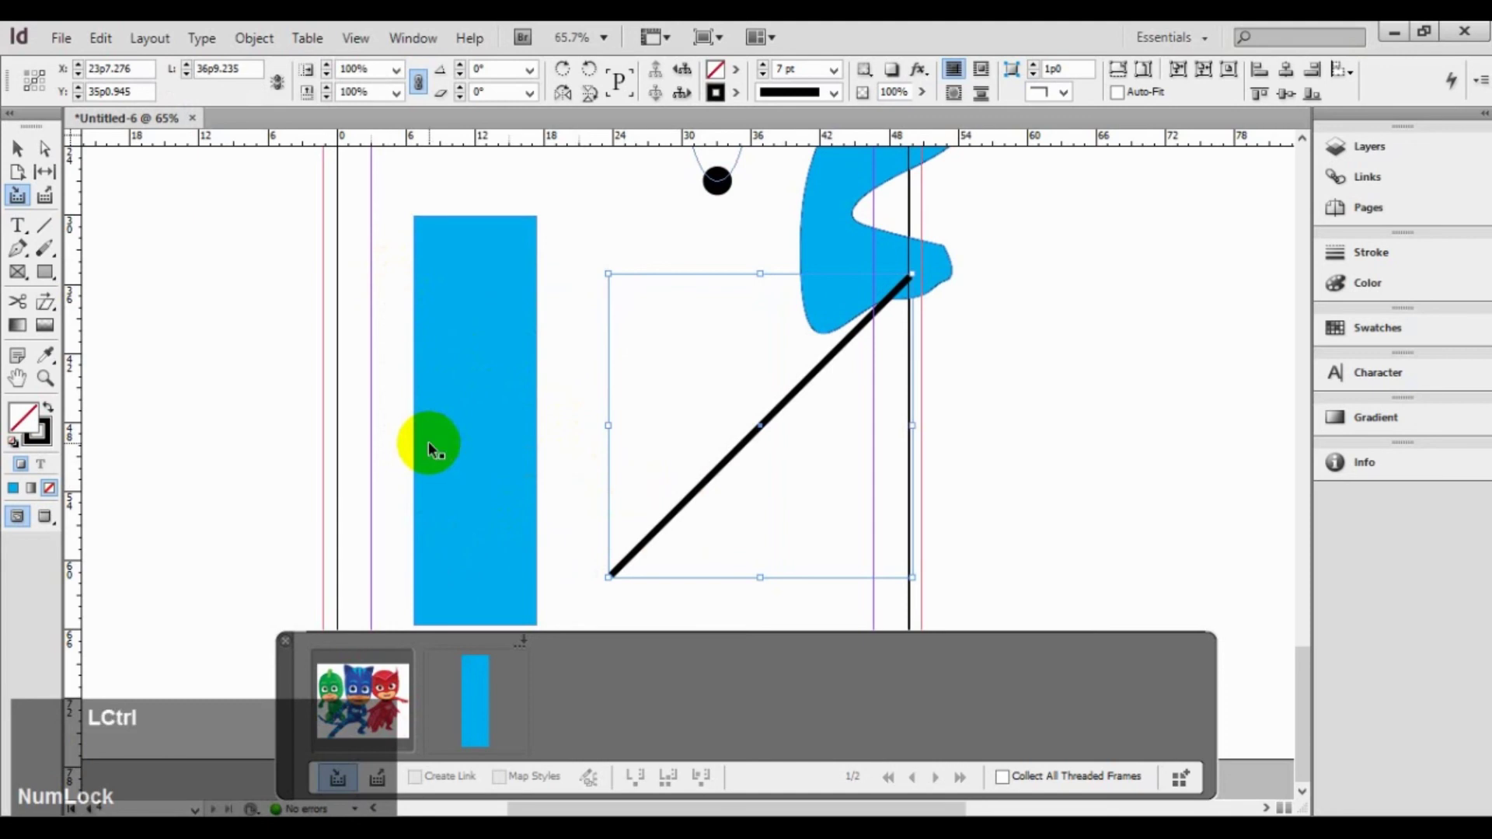
key(ctrl+z)
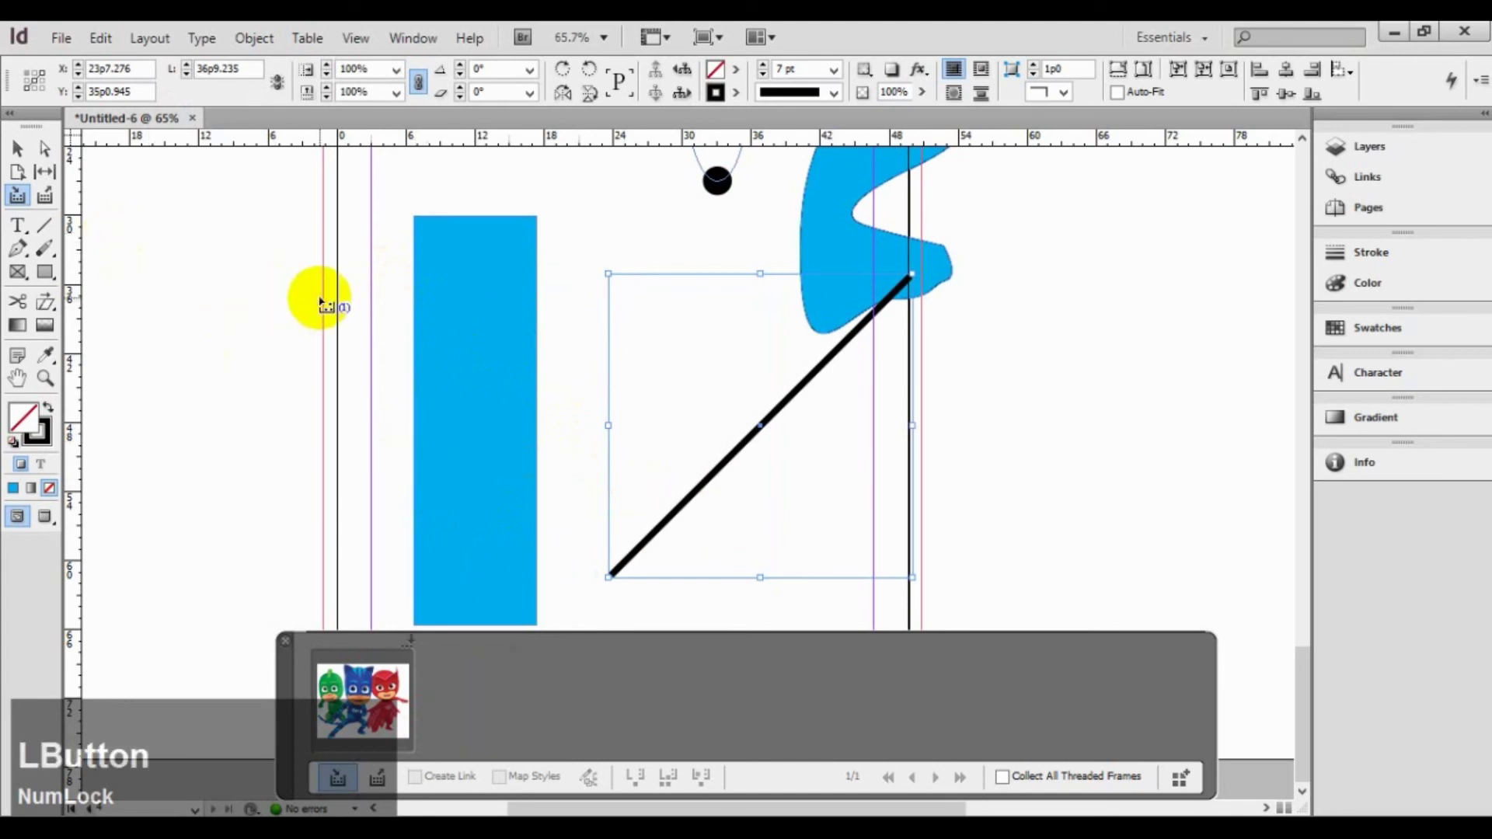
click(17, 148)
click(451, 433)
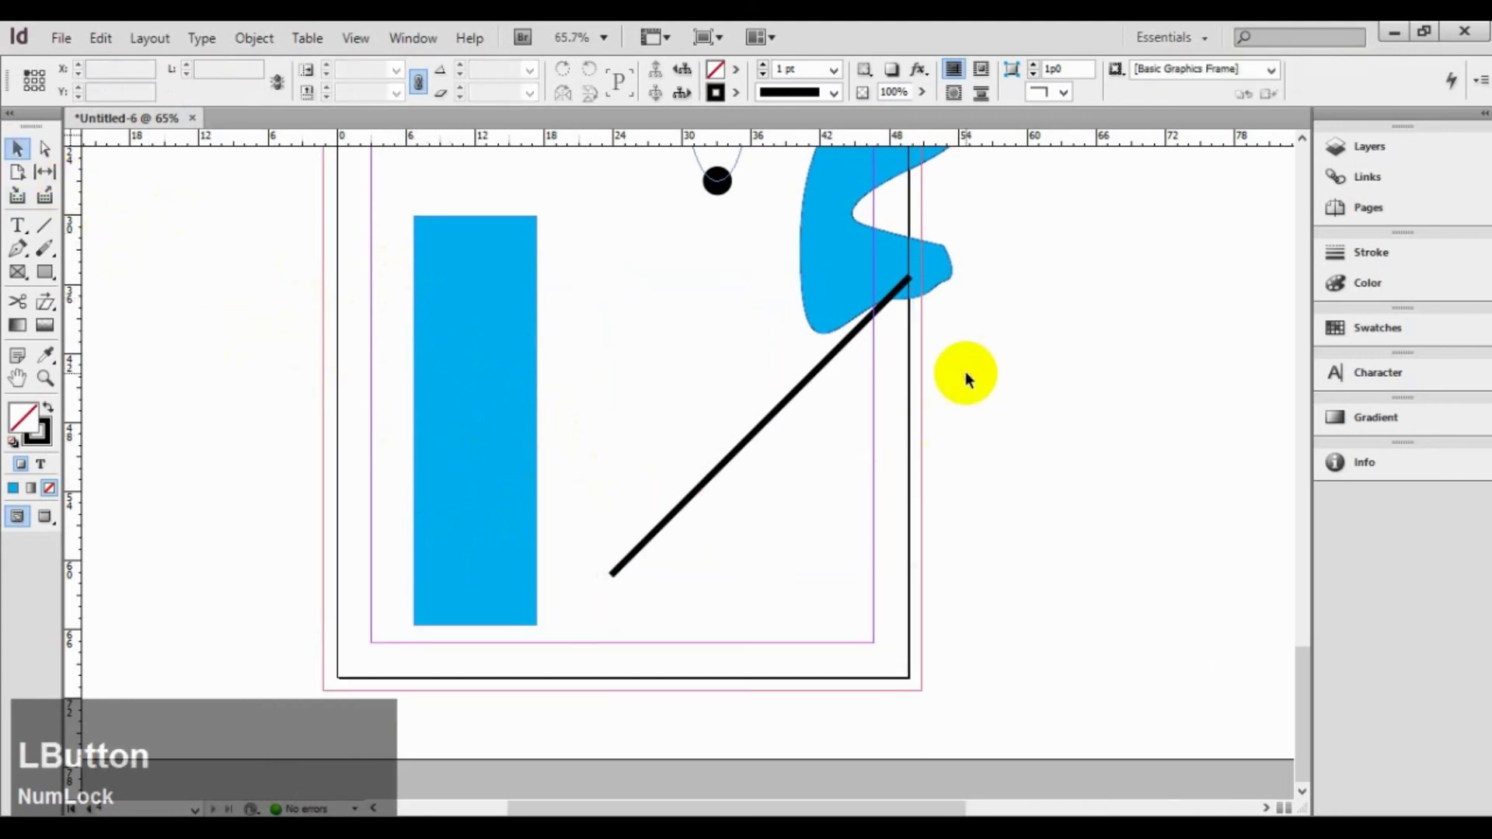
Place the collected character image on the empty pasteboard beside the first page with the Content Placer tool
key(ctrl+minus)
key(ctrl+minus)
key(ctrl+minus)
key(ctrl+minus)
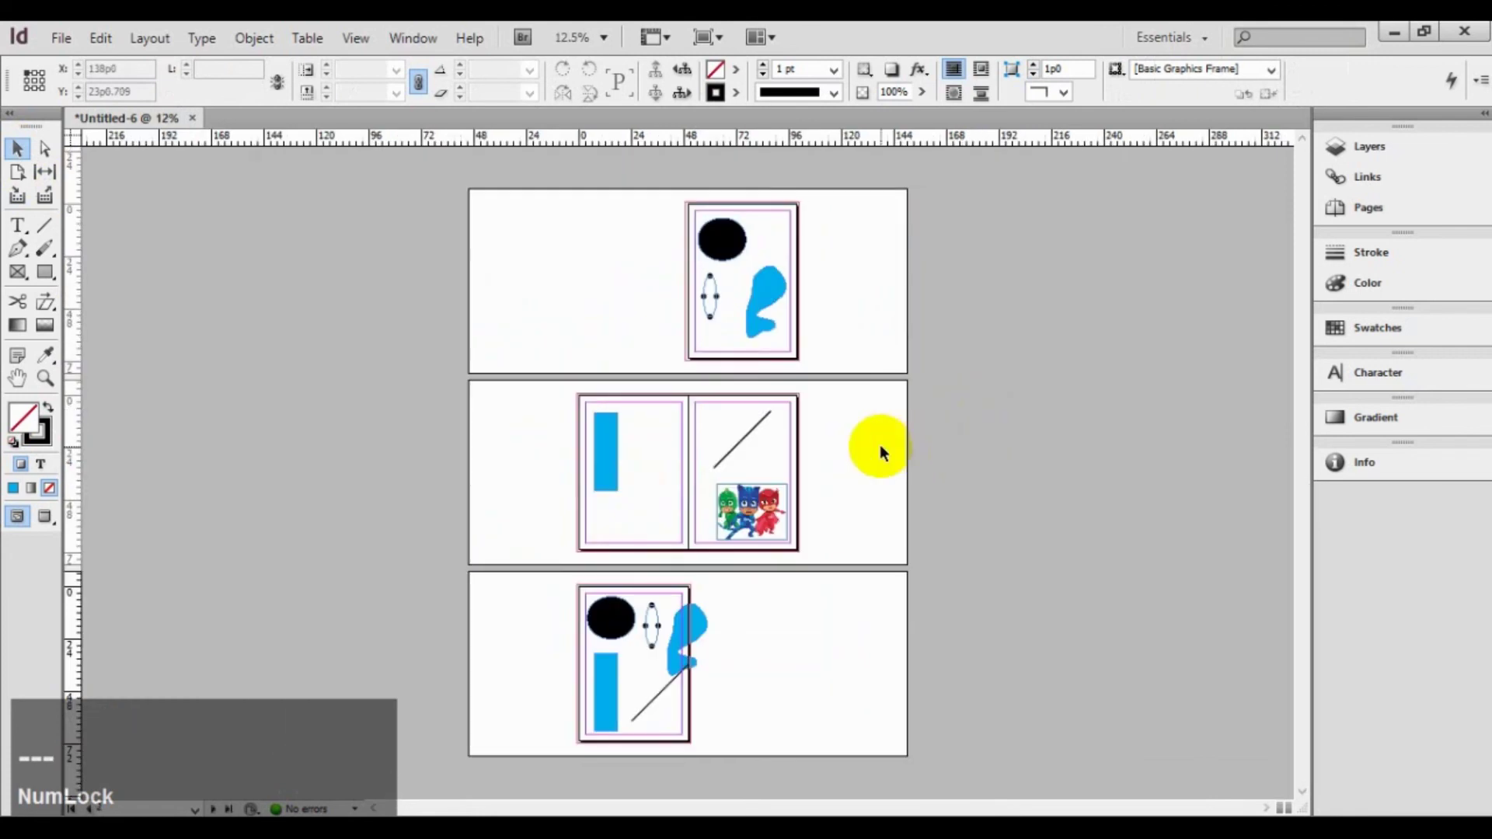
key(ctrl+space)
drag(944, 511, 949, 517)
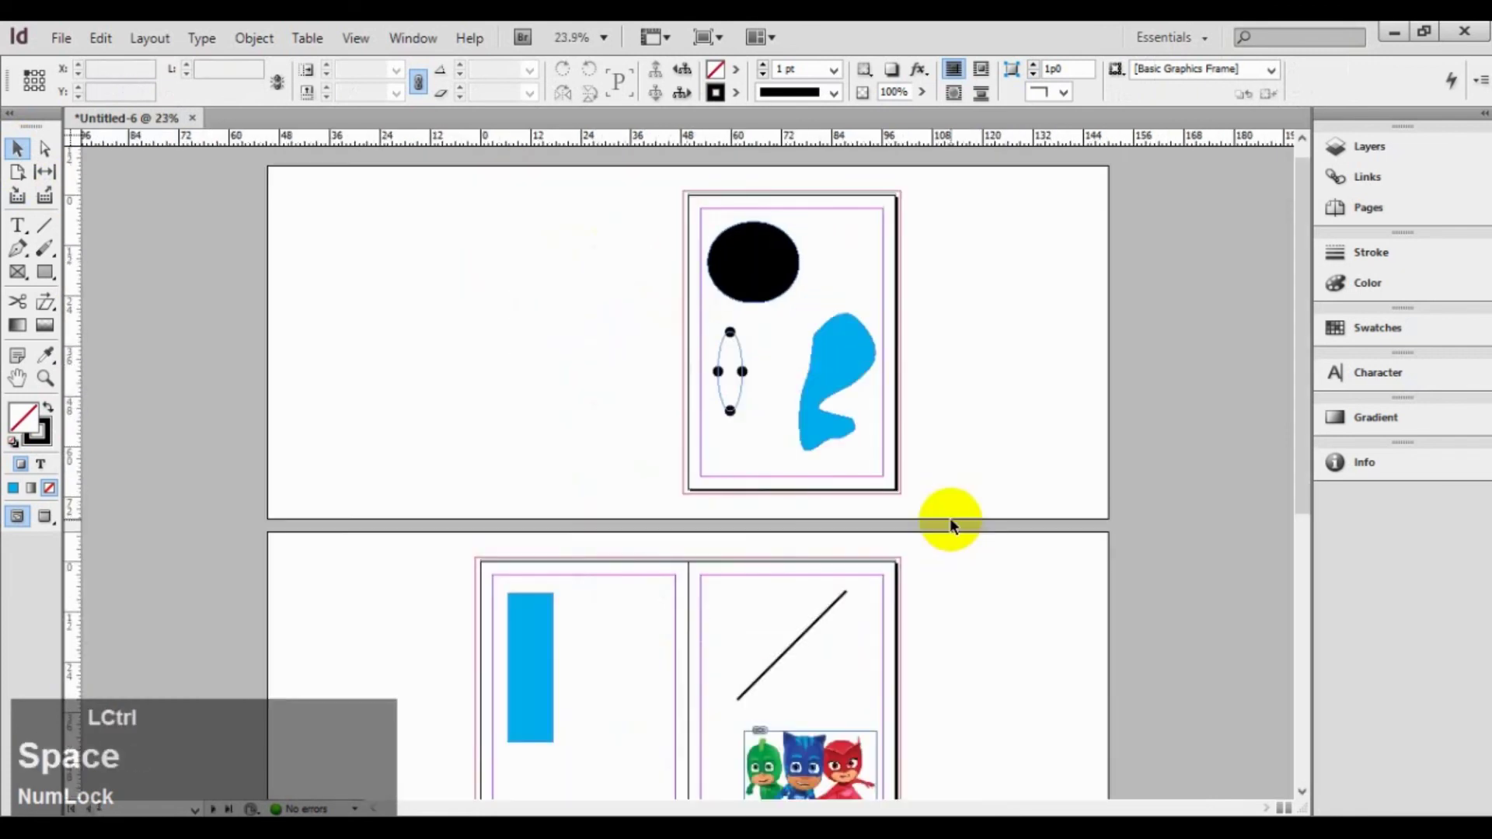
click(19, 195)
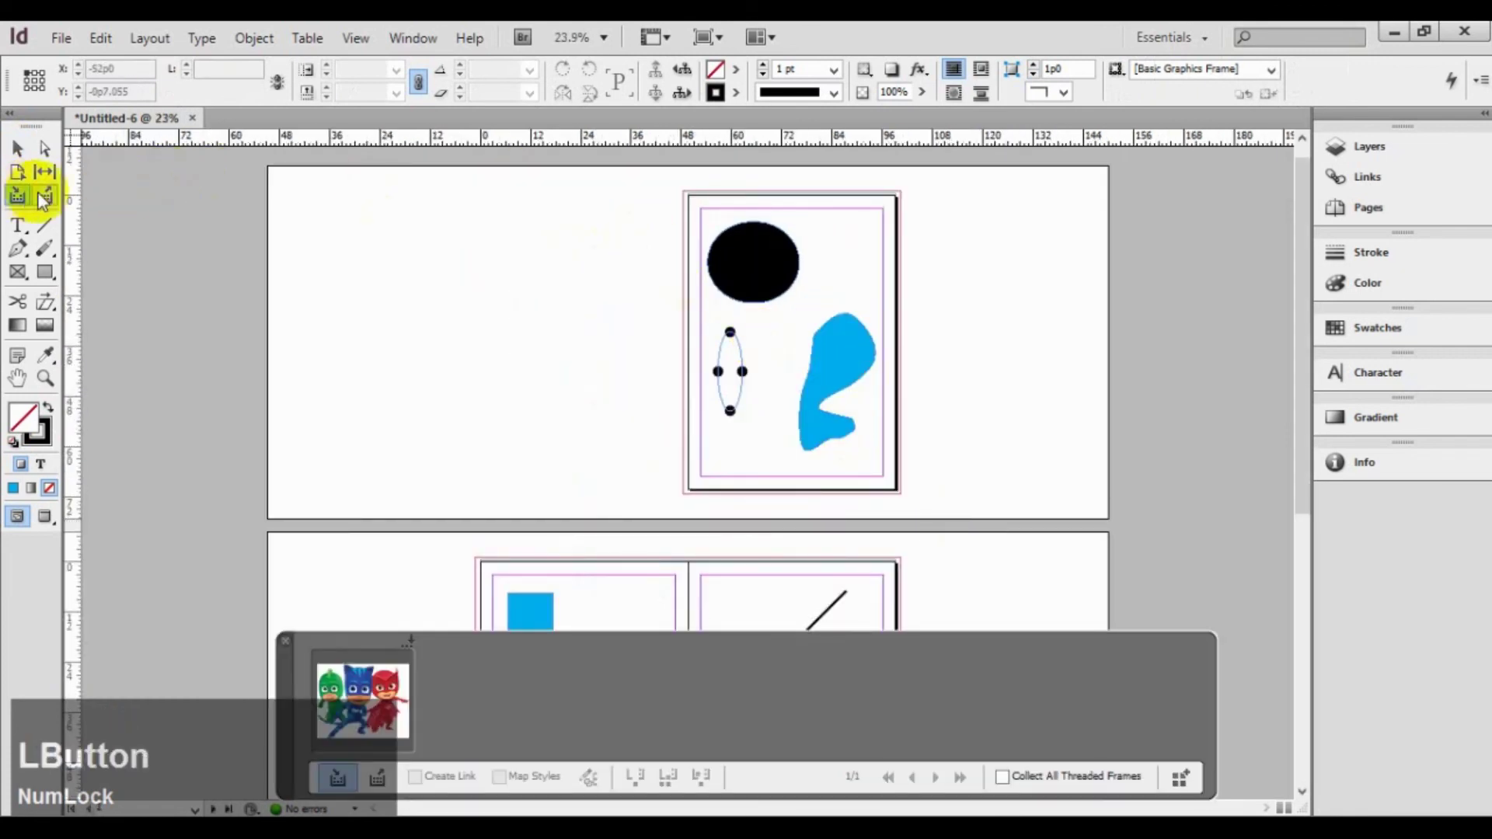
click(45, 194)
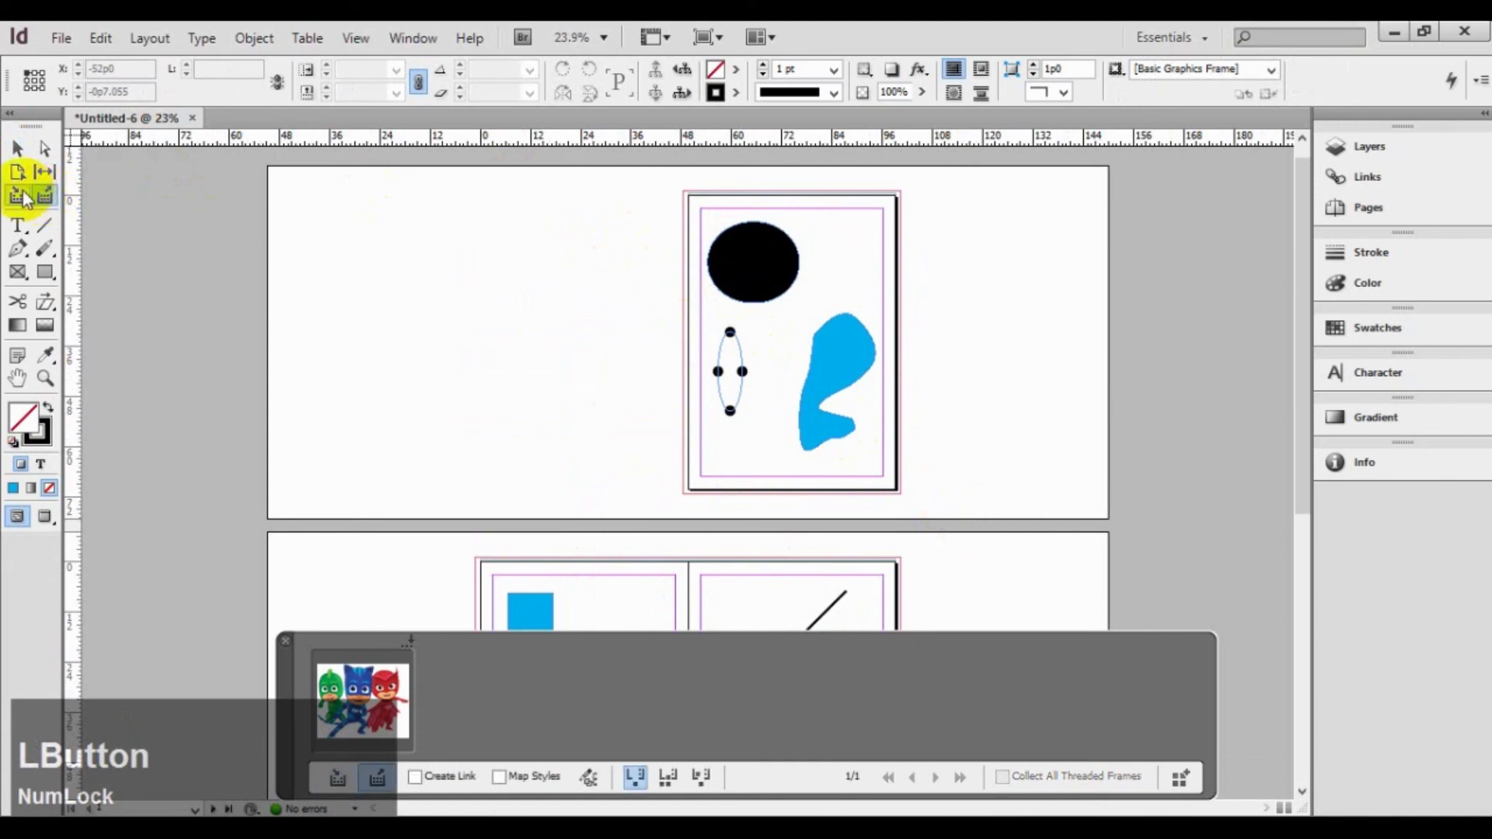
click(437, 249)
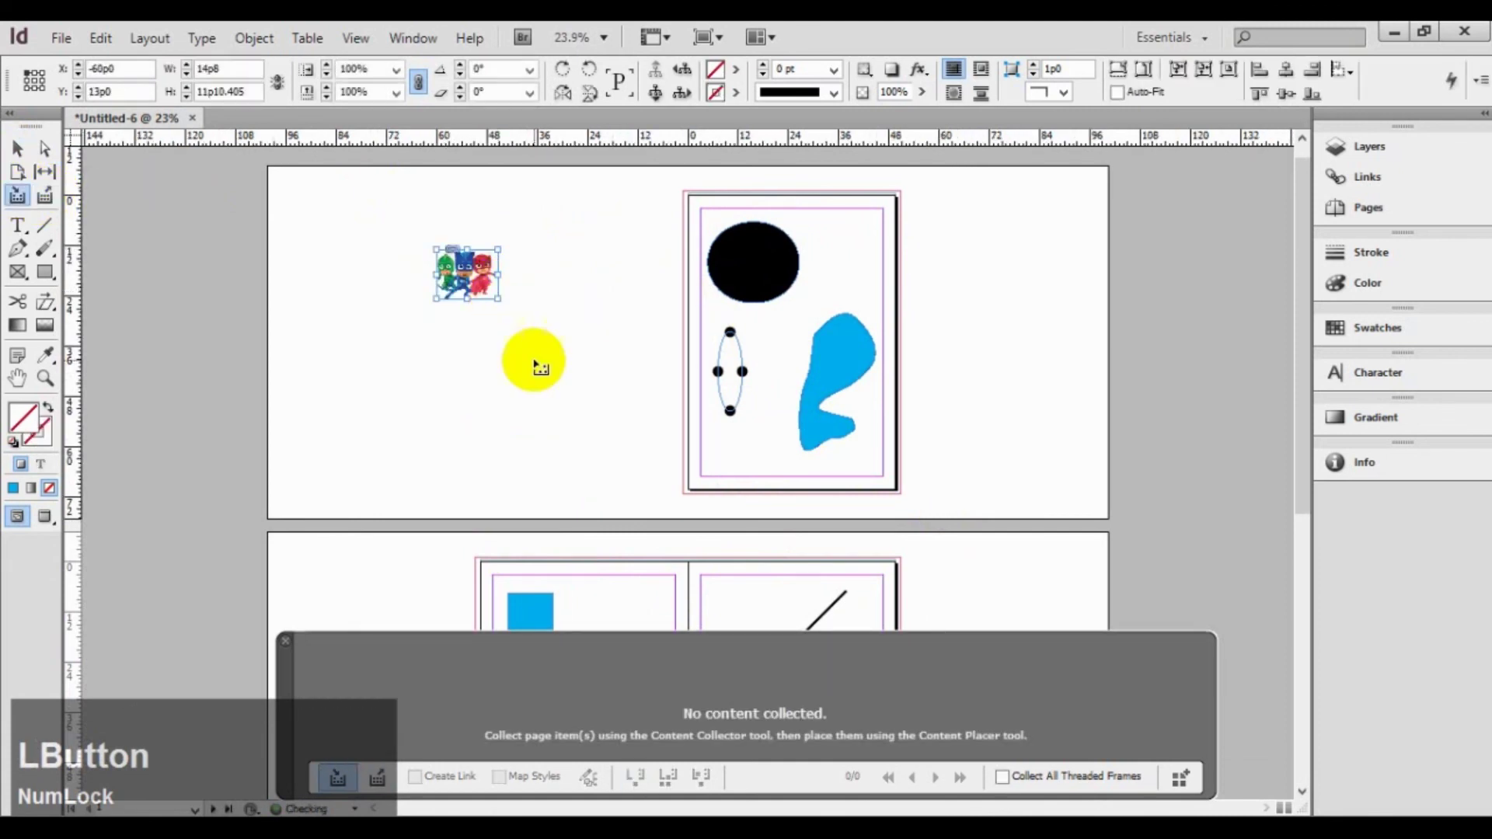
click(17, 147)
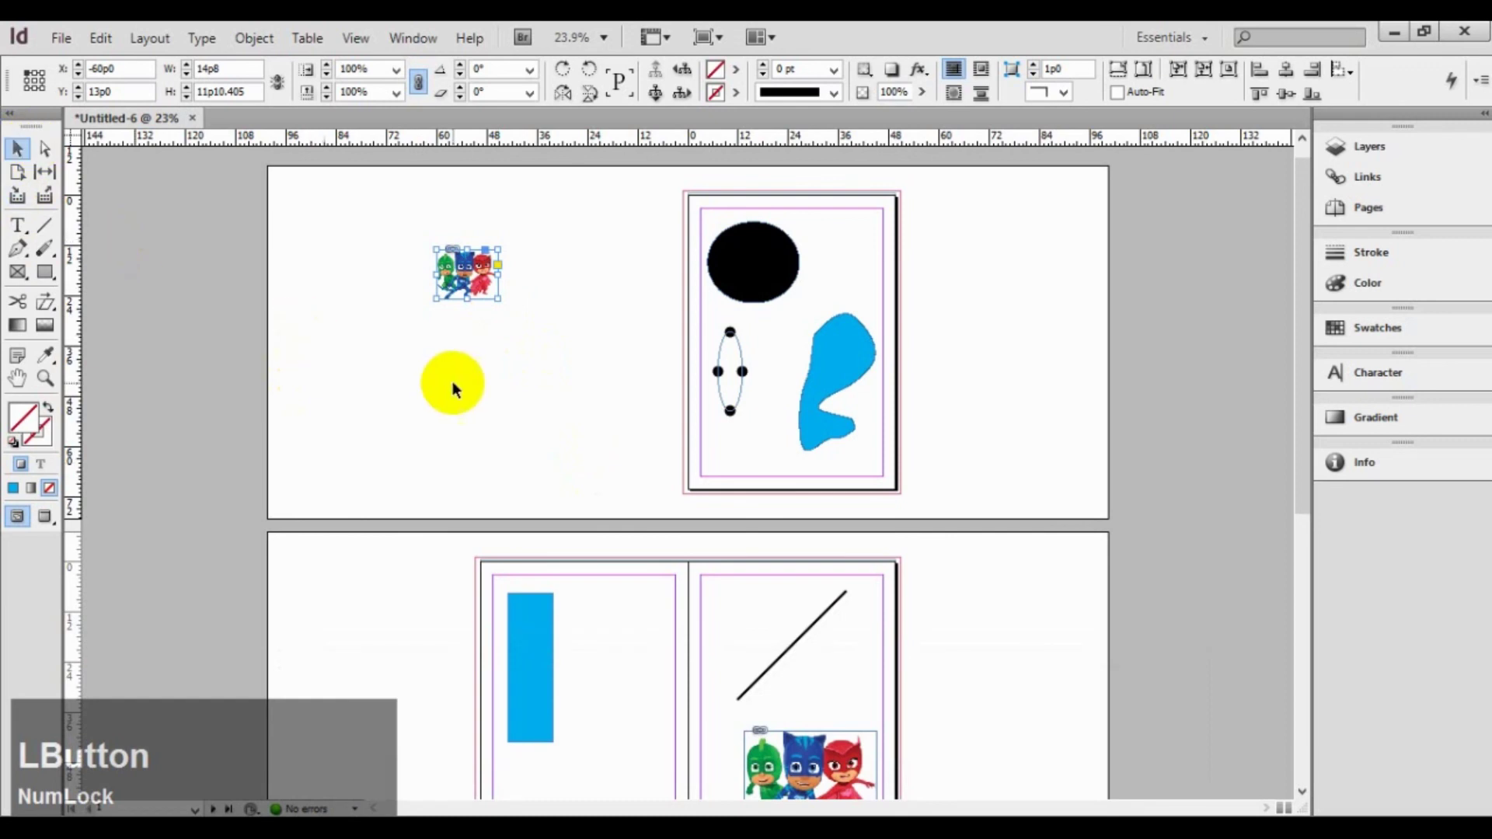